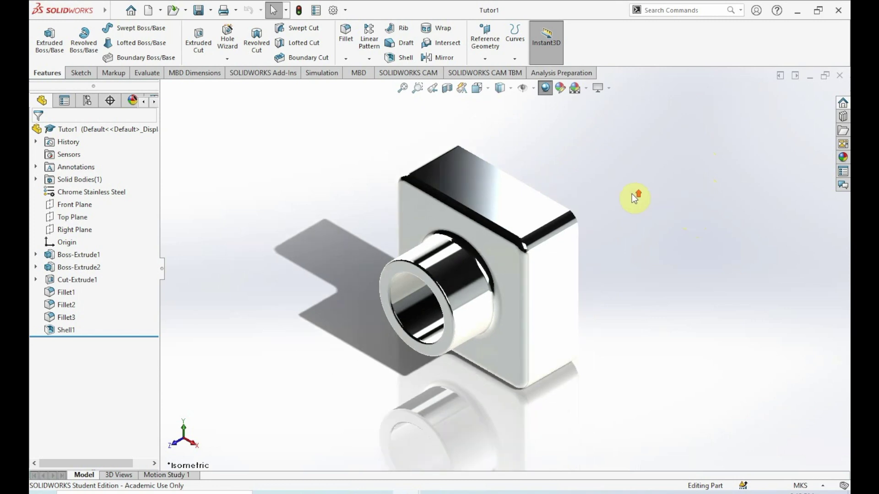
- Examine the finished Tutor1 part from several angles with RealView graphics off and edges shown, then return to the isometric view
{"action": "middle_click_drag", "start_coordinate": [624, 247], "coordinate": [470, 147]}
{"action": "left_click", "coordinate": [546, 88]}
{"action": "middle_click_drag", "start_coordinate": [577, 166], "coordinate": [679, 178]}
{"action": "middle_click_drag", "start_coordinate": [394, 169], "coordinate": [681, 202]}
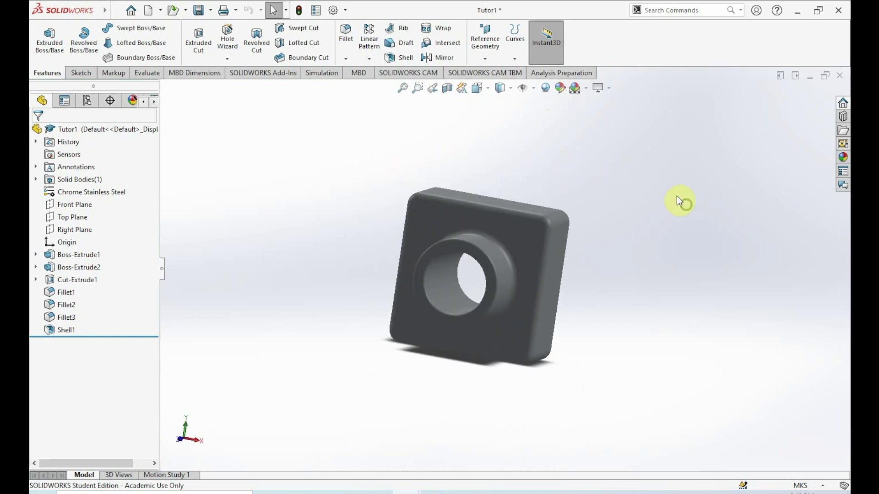
{"action": "left_click", "coordinate": [504, 100]}
{"action": "mouse_move", "coordinate": [530, 145]}
{"action": "middle_mouse_down"}
{"action": "mouse_move", "coordinate": [470, 151]}
{"action": "mouse_move", "coordinate": [559, 181]}
{"action": "mouse_move", "coordinate": [598, 220]}
{"action": "mouse_move", "coordinate": [304, 353]}
{"action": "middle_mouse_up"}
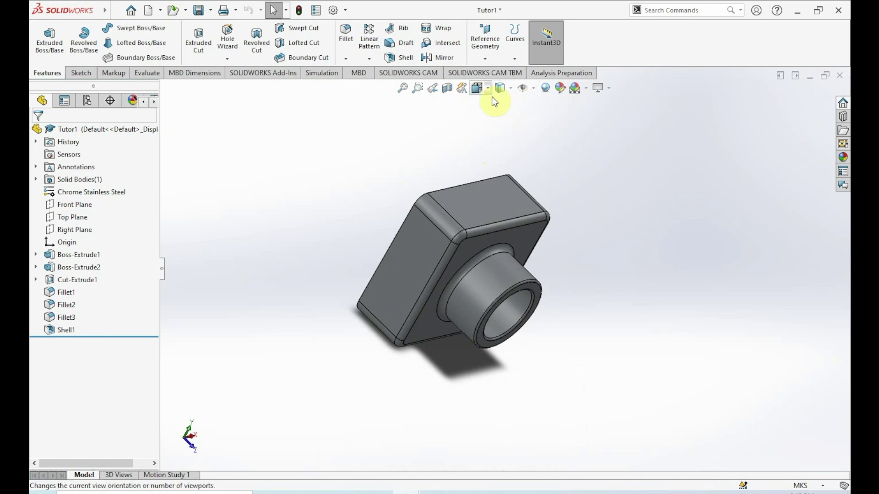
{"action": "mouse_move", "coordinate": [479, 89]}
{"action": "left_click", "coordinate": [541, 119]}
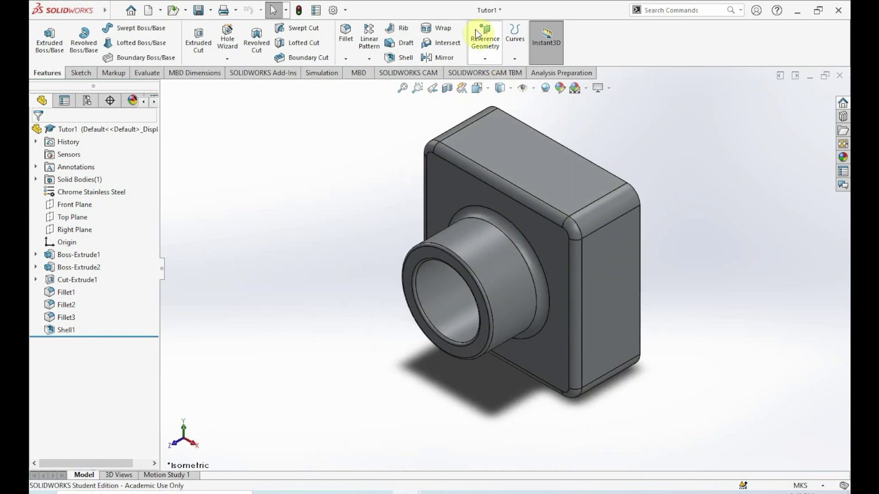
- Close the Tutor1 part and create a new part document using MMGS (millimeter, gram, second) units
{"action": "left_click", "coordinate": [841, 74]}
{"action": "left_click", "coordinate": [448, 265]}
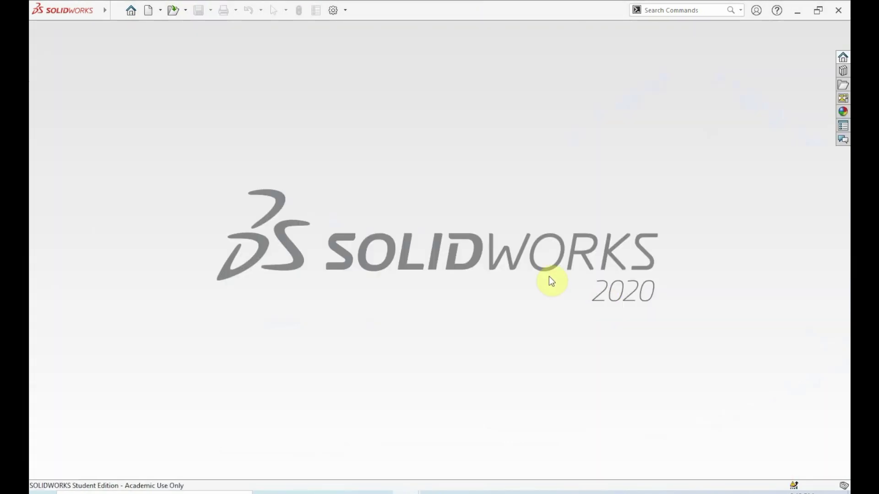
{"action": "left_click", "coordinate": [132, 11]}
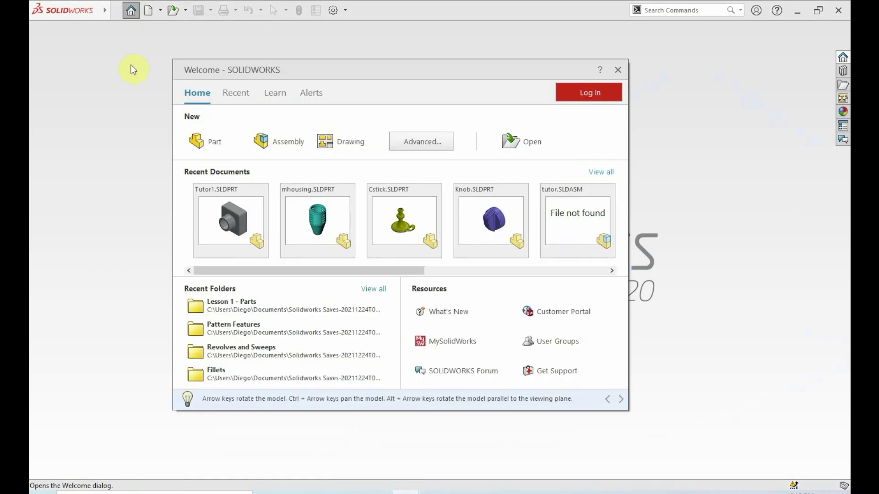
{"action": "left_click", "coordinate": [203, 148]}
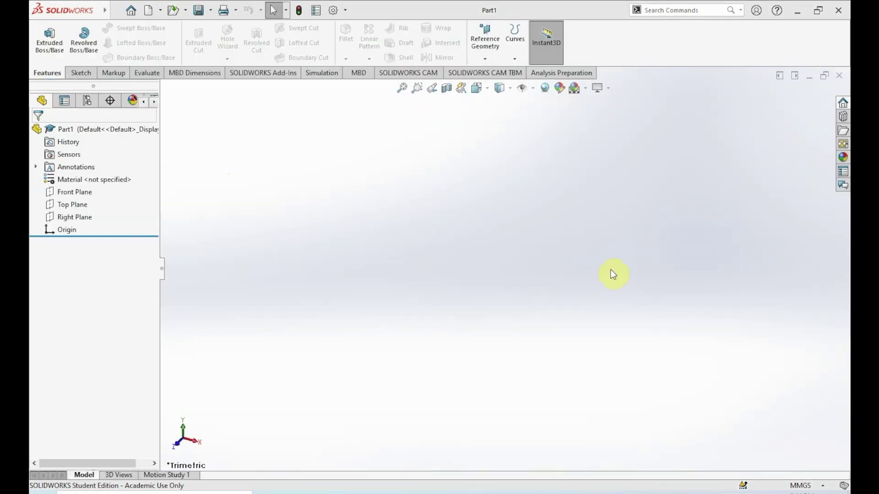
{"action": "left_click", "coordinate": [807, 486]}
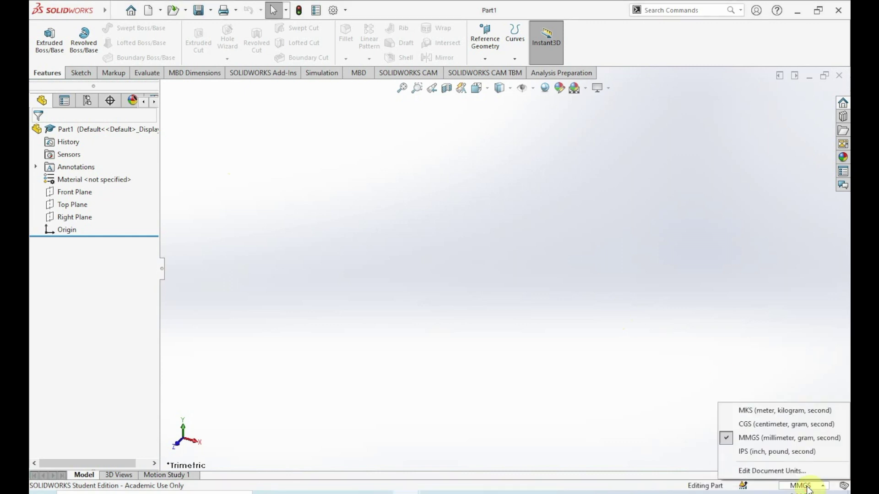
{"action": "left_click", "coordinate": [752, 440]}
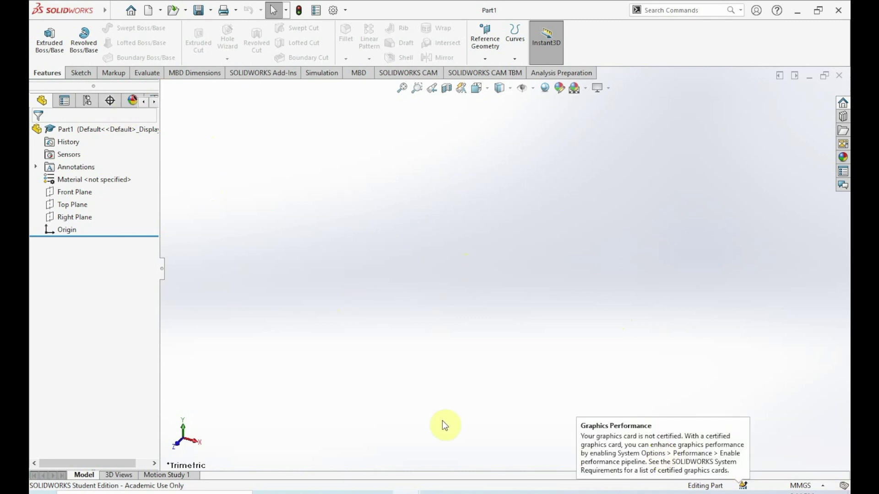
- Orient the view normal to the Front Plane and start a new sketch on that plane
{"action": "right_click", "coordinate": [73, 194]}
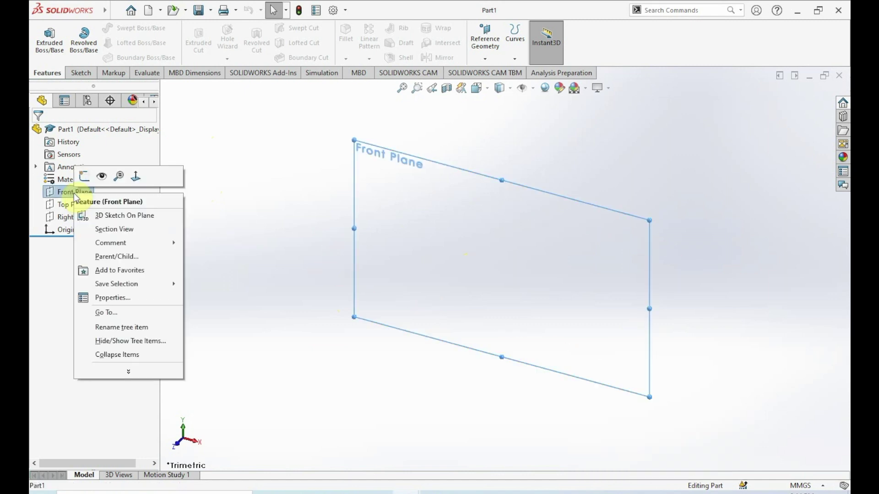
{"action": "left_click", "coordinate": [135, 180]}
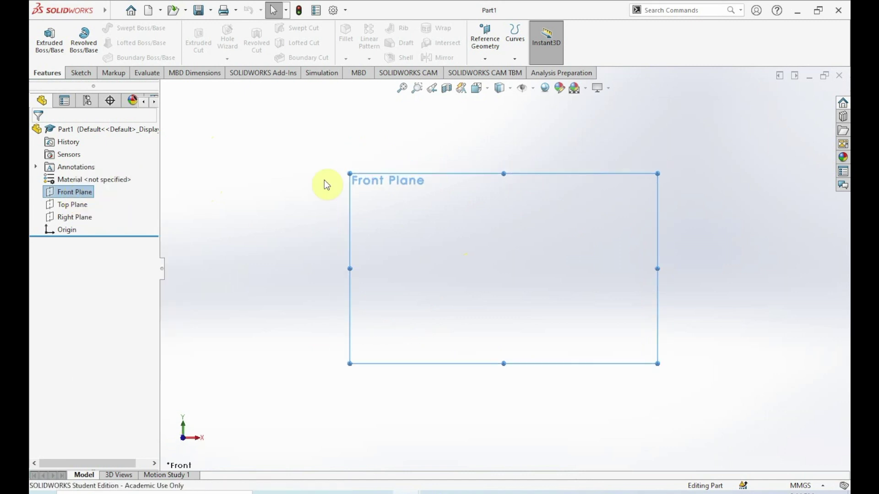
{"action": "right_click", "coordinate": [88, 192]}
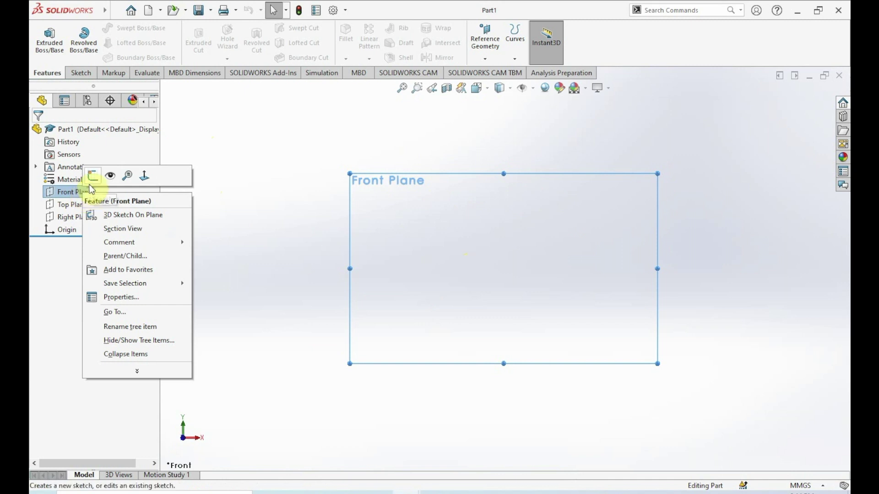
{"action": "left_click", "coordinate": [93, 177]}
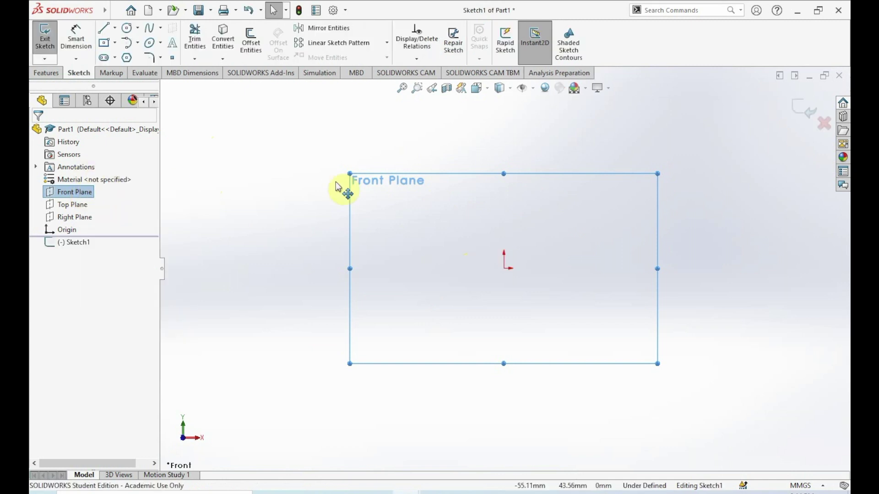
{"action": "left_click", "coordinate": [726, 232]}
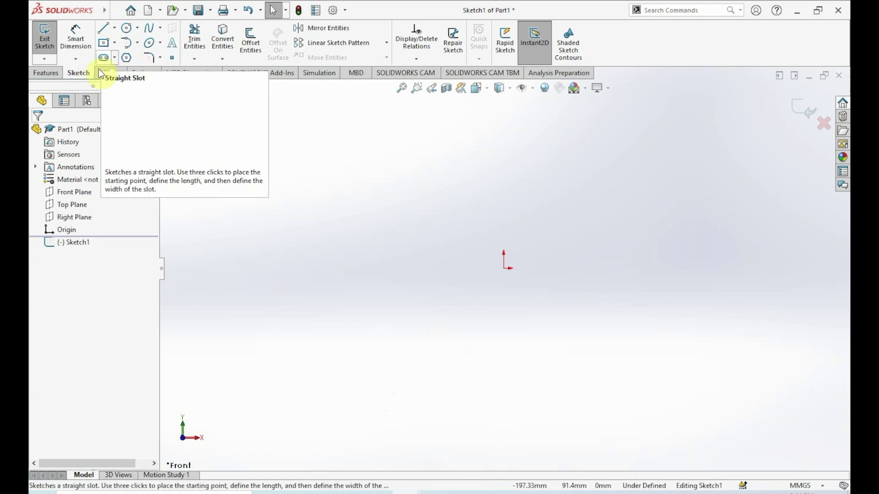
- Sketch a center rectangle about 64 mm square, centred on the origin
{"action": "left_click", "coordinate": [115, 43]}
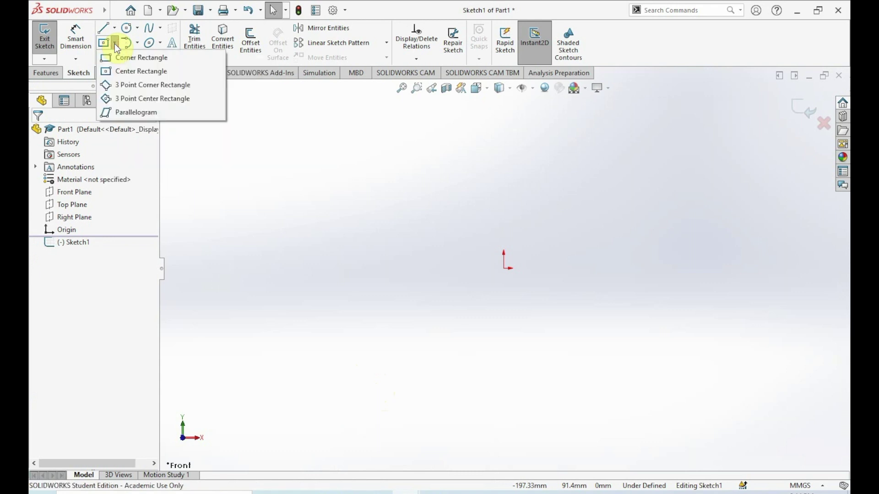
{"action": "left_click", "coordinate": [122, 72]}
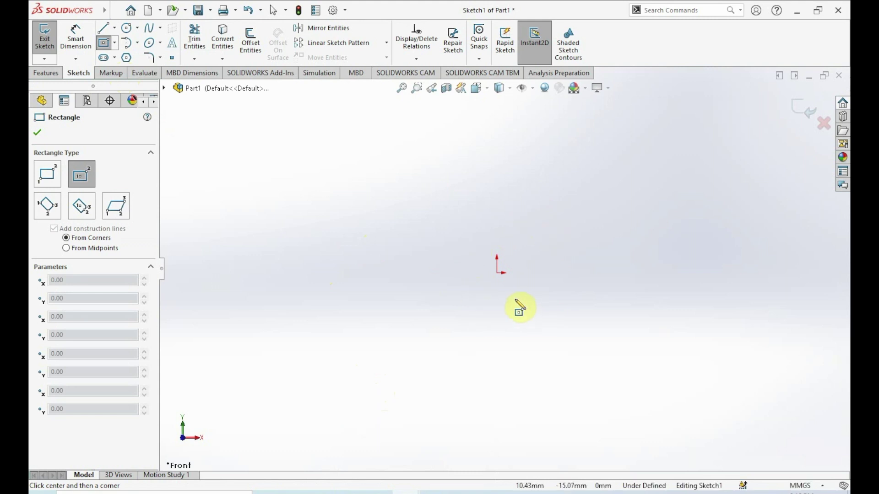
{"action": "left_click", "coordinate": [498, 273]}
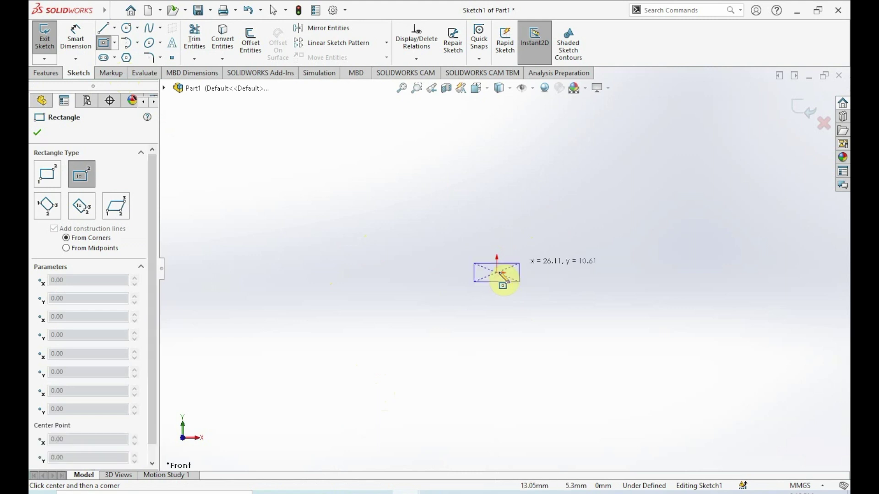
{"action": "left_click", "coordinate": [552, 218]}
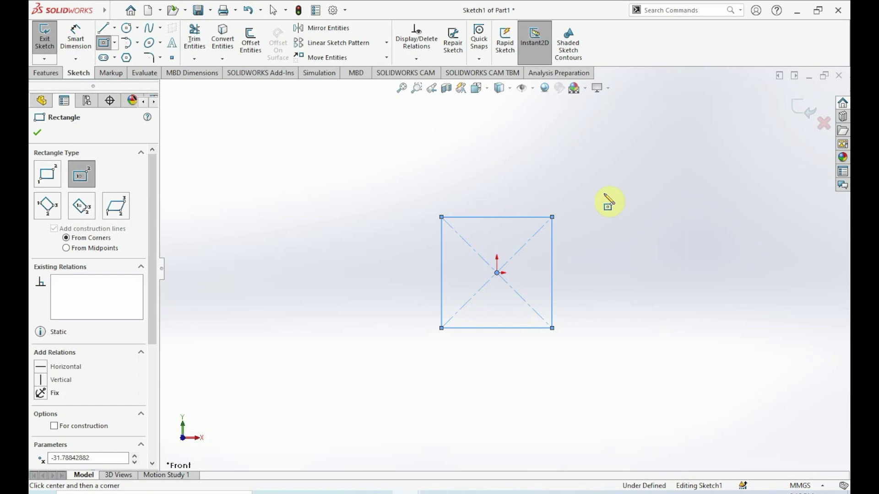
{"action": "key", "text": "Escape"}
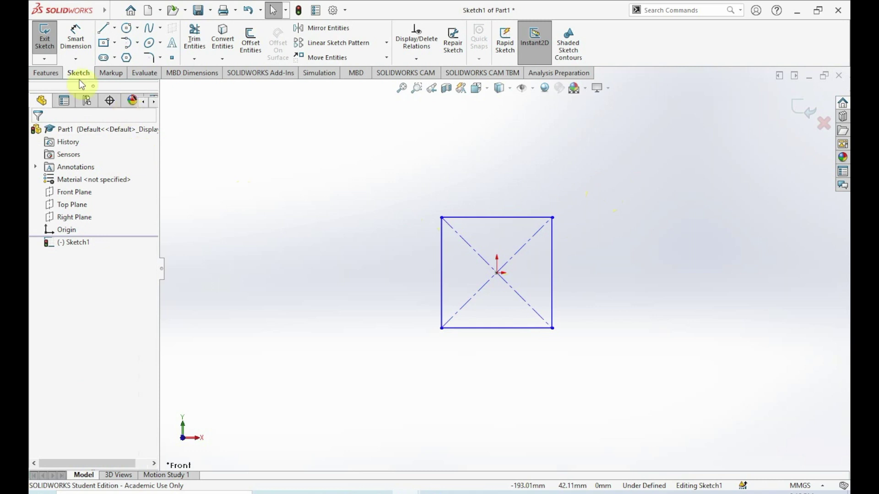
- Dimension the rectangle's top edge and set its width to 120 mm
{"action": "left_click", "coordinate": [80, 46]}
{"action": "left_click", "coordinate": [503, 218]}
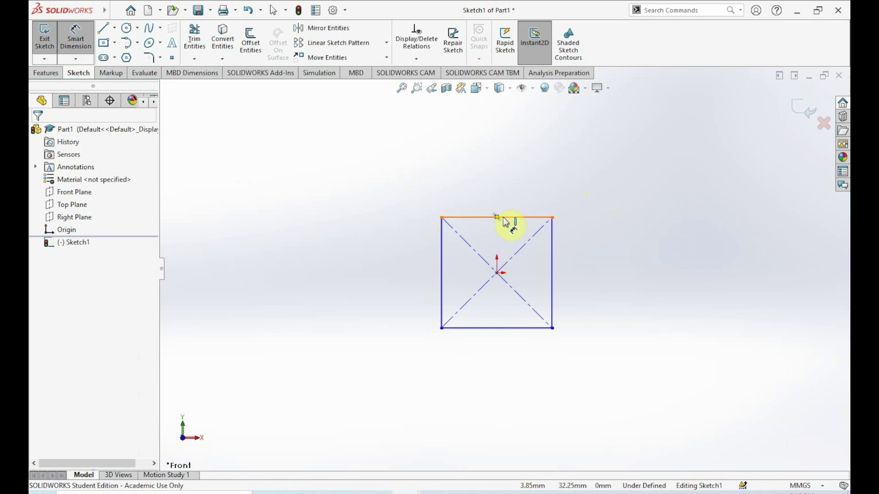
{"action": "left_click", "coordinate": [504, 219]}
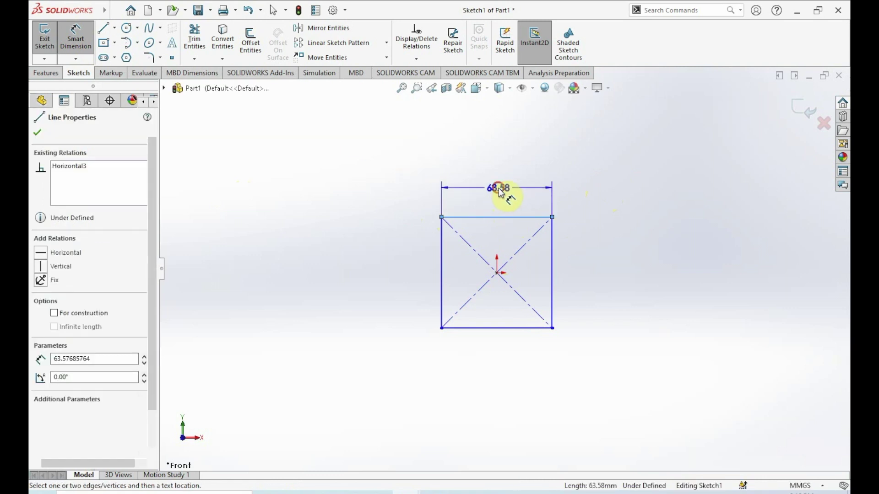
{"action": "left_click", "coordinate": [499, 197]}
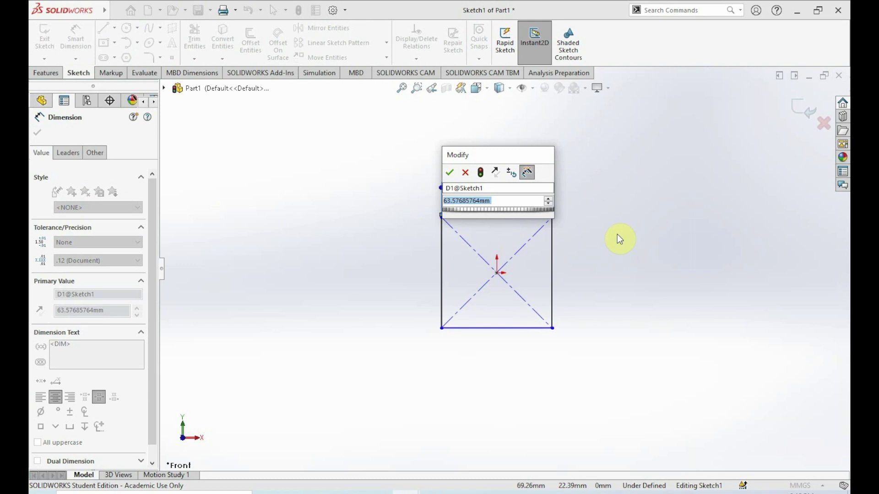
{"action": "type", "text": "120"}
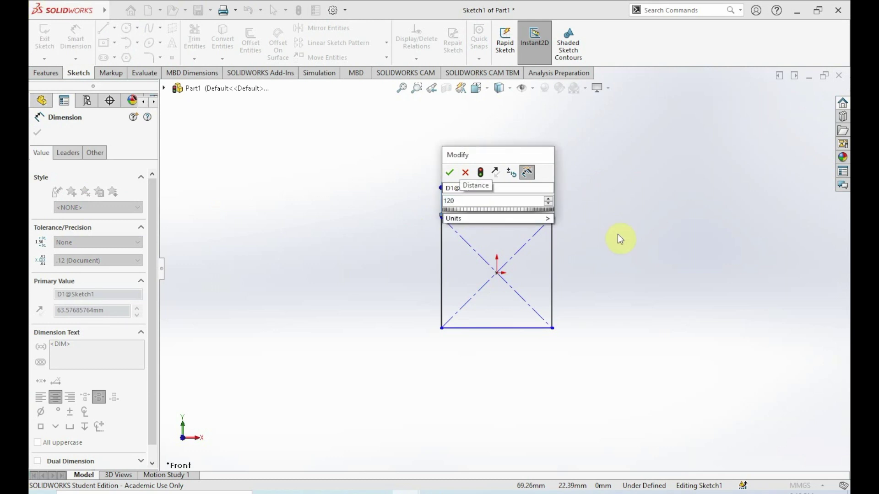
{"action": "left_click", "coordinate": [450, 174]}
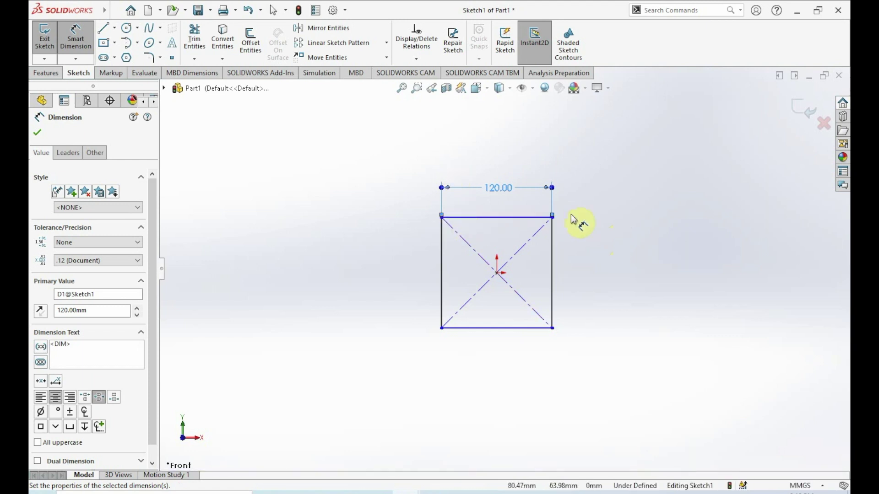
- Dimension the rectangle's right edge and set its height to 120 mm
{"action": "left_click", "coordinate": [553, 285]}
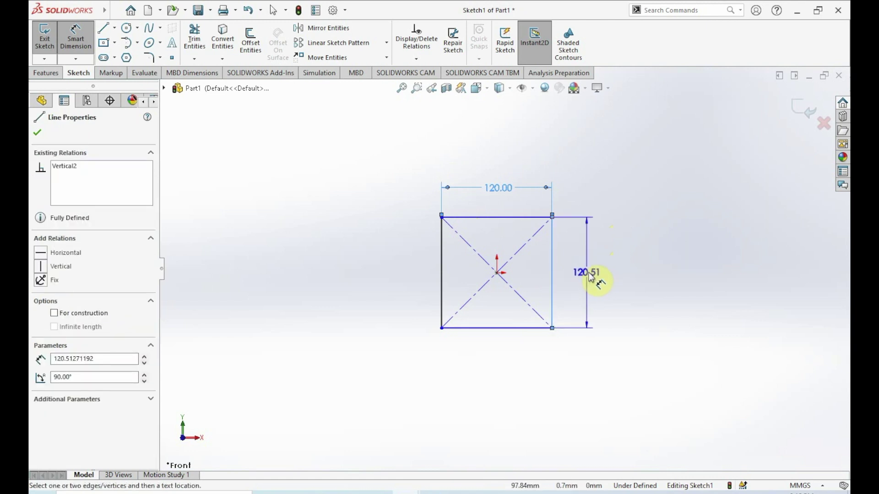
{"action": "left_click", "coordinate": [588, 274]}
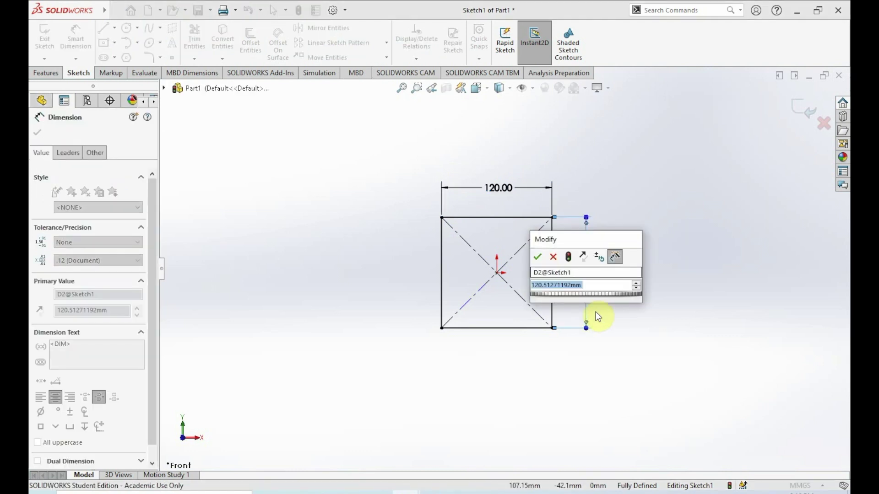
{"action": "type", "text": "120"}
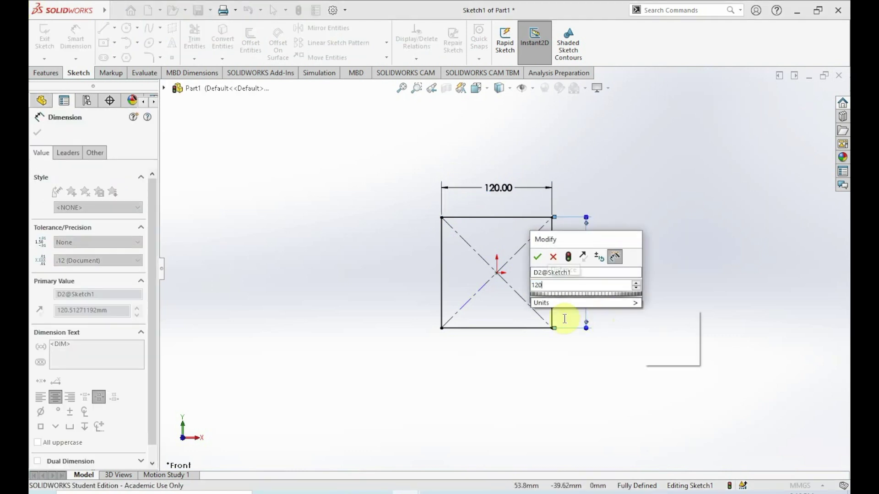
{"action": "left_click", "coordinate": [538, 258]}
{"action": "key", "text": "Escape"}
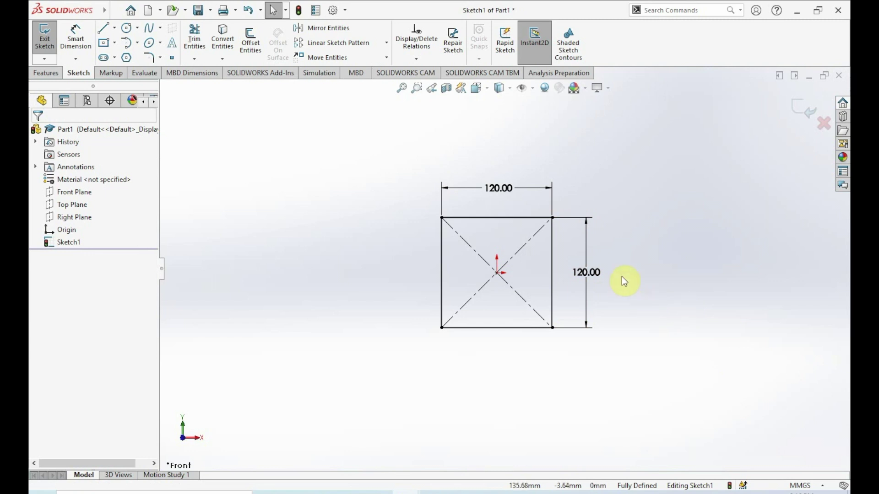
- Extrude the square sketch as a boss from the sketch plane with a Blind depth of 30 mm
{"action": "key", "text": "ctrl+Left"}
{"action": "key", "text": "ctrl+Left"}
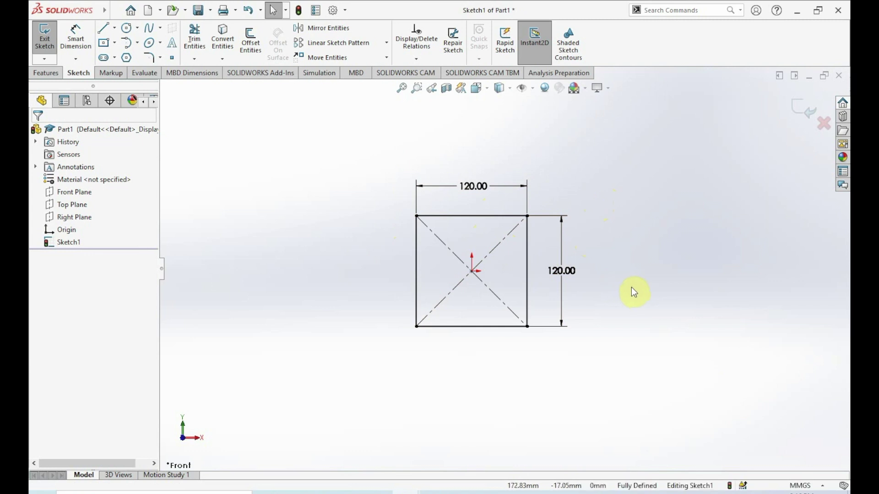
{"action": "left_click", "coordinate": [54, 75]}
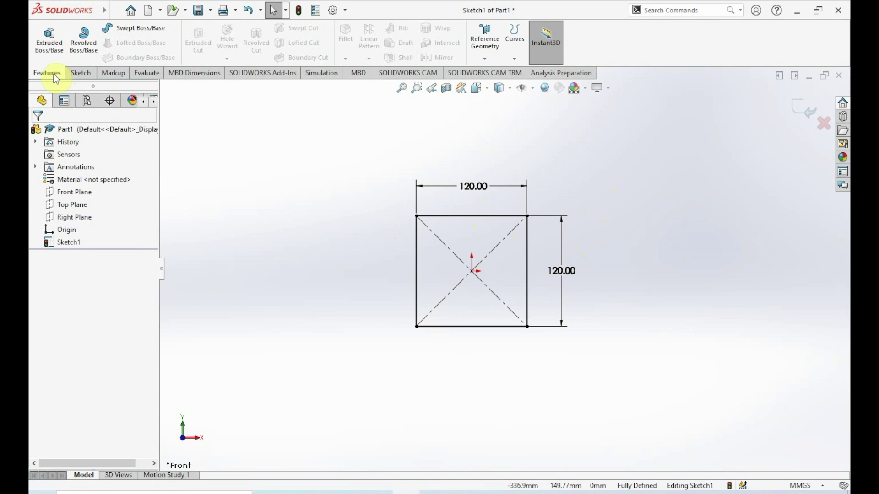
{"action": "left_click", "coordinate": [51, 50]}
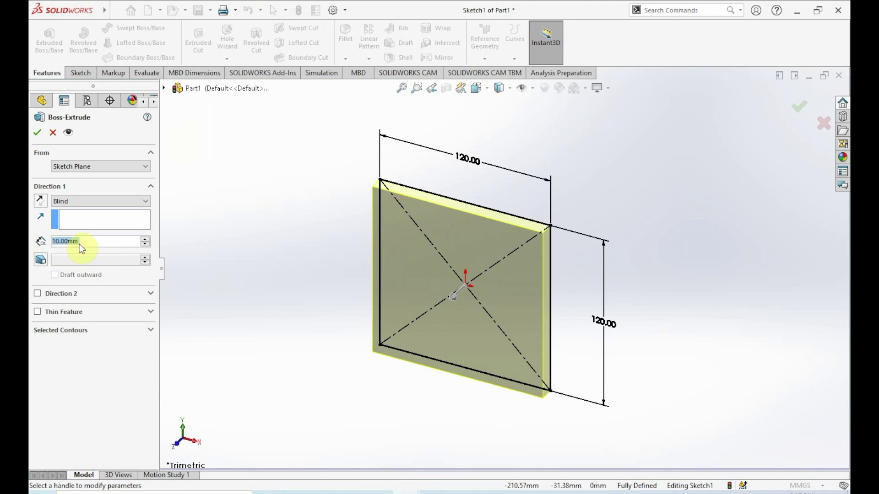
{"action": "type", "text": "30"}
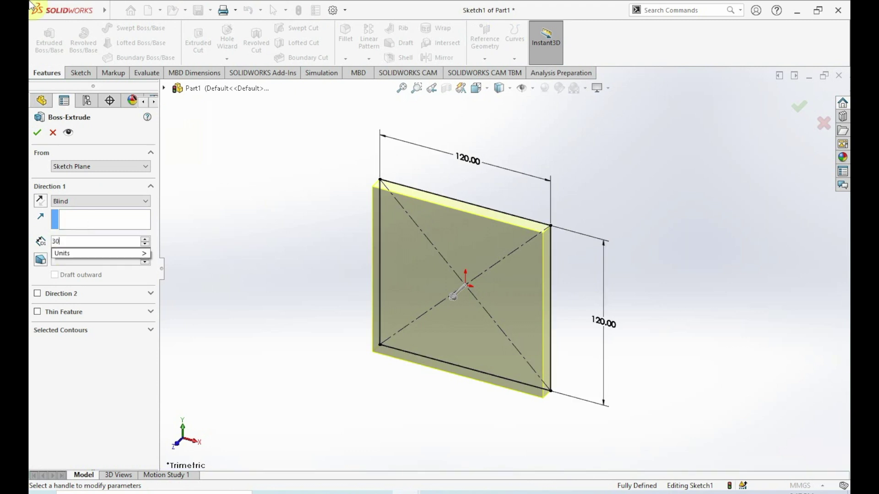
{"action": "left_click", "coordinate": [225, 240]}
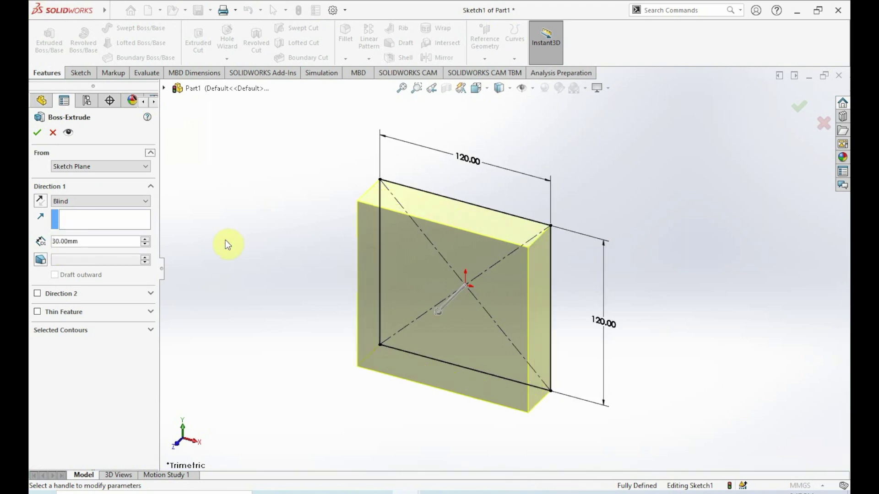
{"action": "left_click", "coordinate": [65, 203]}
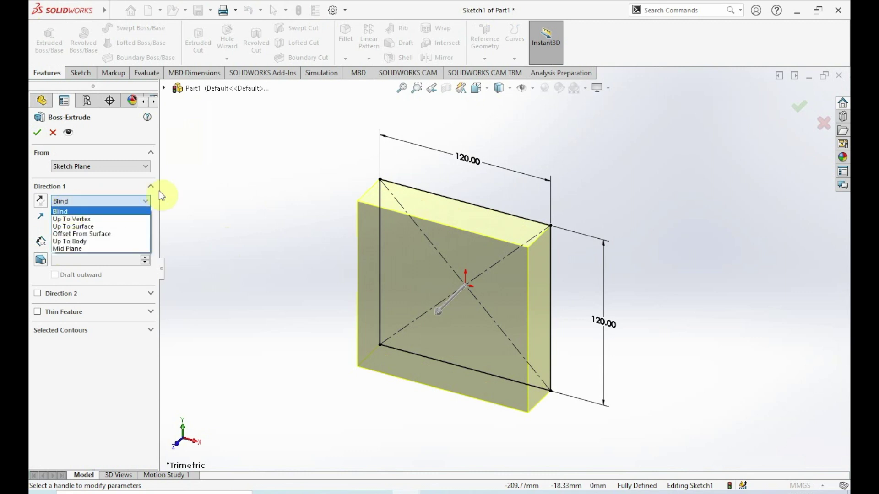
{"action": "left_click", "coordinate": [95, 213]}
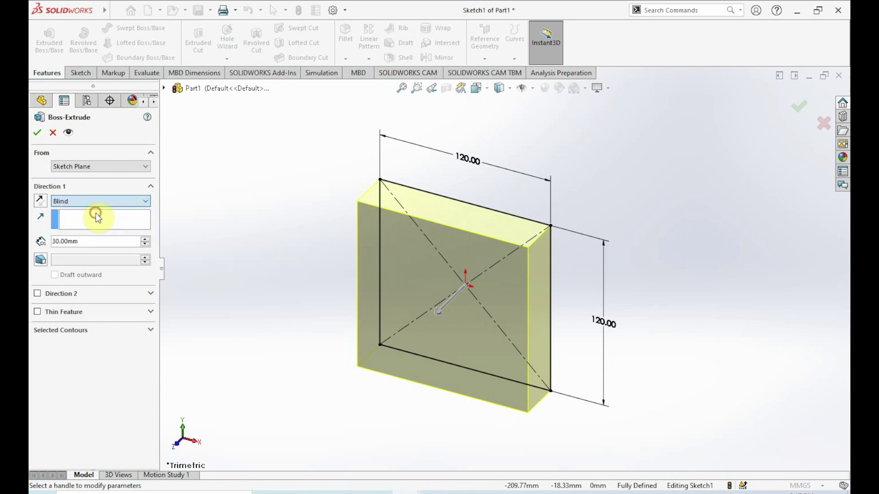
{"action": "left_click", "coordinate": [39, 136]}
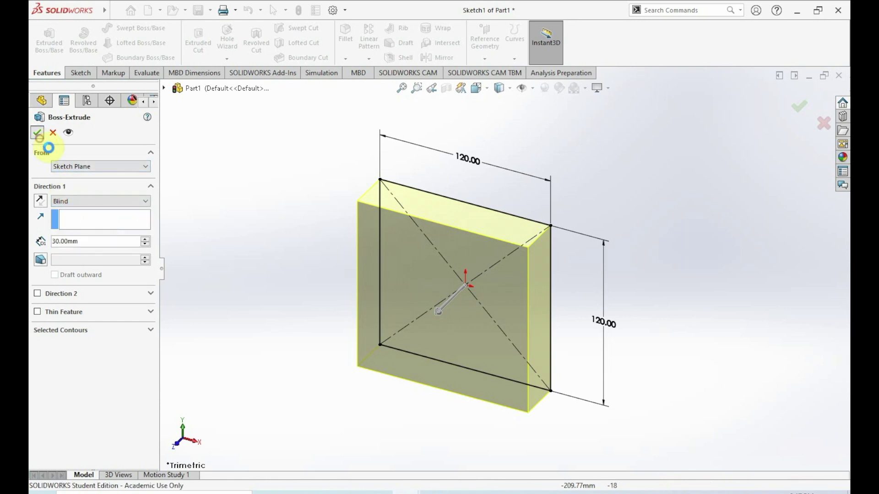
- Start a new sketch on the large front face of the base block, viewed normal to that face
{"action": "left_click", "coordinate": [275, 309]}
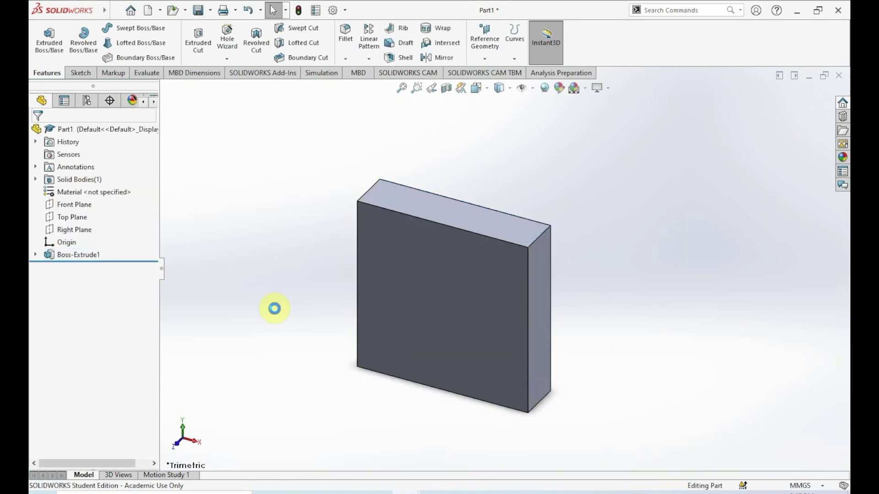
{"action": "mouse_move", "coordinate": [287, 290]}
{"action": "middle_mouse_down"}
{"action": "mouse_move", "coordinate": [523, 405]}
{"action": "mouse_move", "coordinate": [544, 281]}
{"action": "mouse_move", "coordinate": [378, 265]}
{"action": "mouse_move", "coordinate": [414, 325]}
{"action": "mouse_move", "coordinate": [494, 341]}
{"action": "mouse_move", "coordinate": [702, 353]}
{"action": "mouse_move", "coordinate": [399, 348]}
{"action": "mouse_move", "coordinate": [455, 436]}
{"action": "mouse_move", "coordinate": [508, 300]}
{"action": "mouse_move", "coordinate": [334, 283]}
{"action": "middle_mouse_up"}
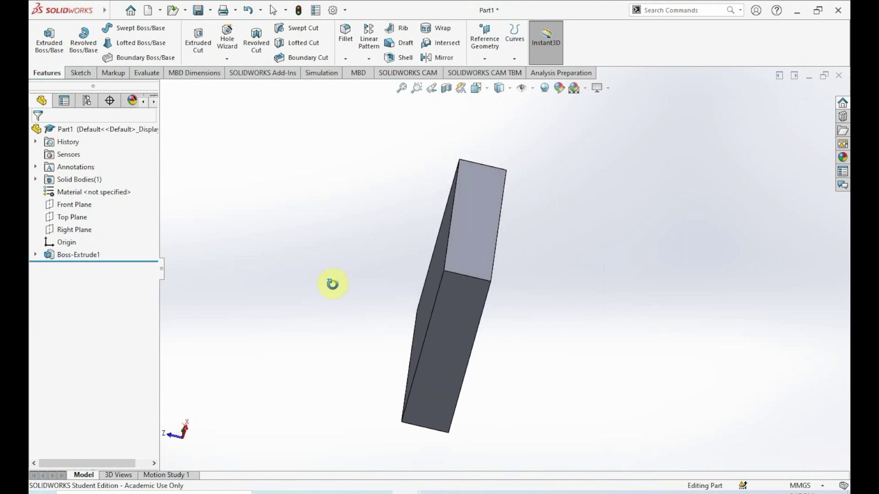
{"action": "left_click", "coordinate": [476, 90]}
{"action": "left_click", "coordinate": [534, 120]}
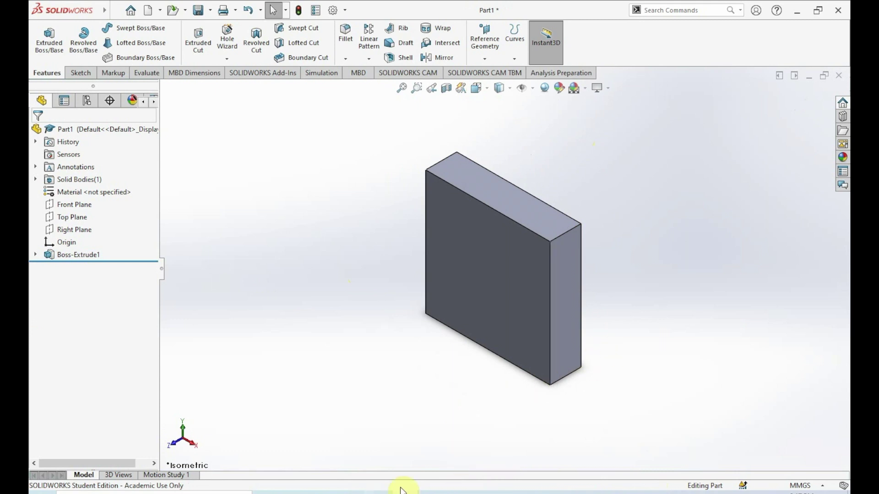
{"action": "key", "text": "shift+z"}
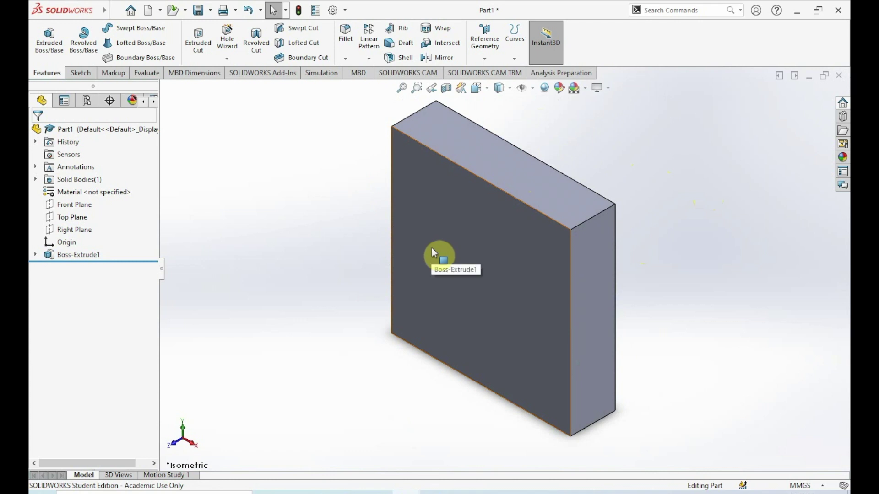
{"action": "left_click", "coordinate": [475, 243]}
{"action": "right_click", "coordinate": [475, 243]}
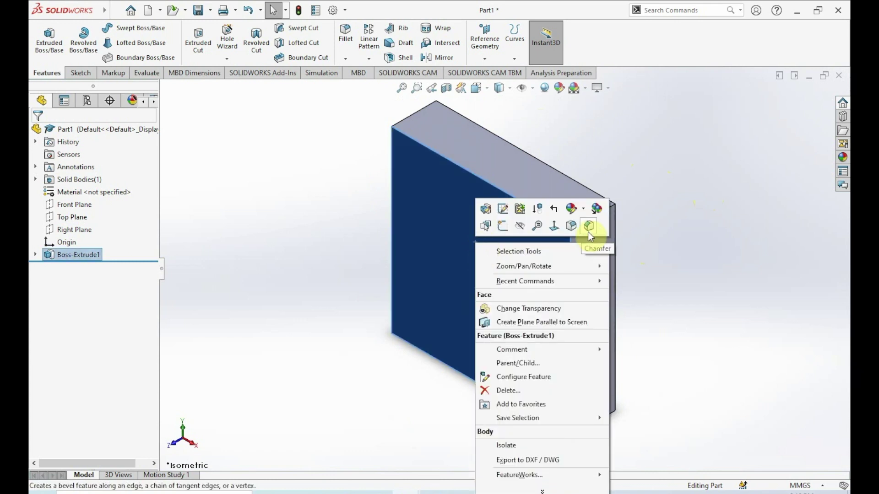
{"action": "left_click", "coordinate": [557, 229]}
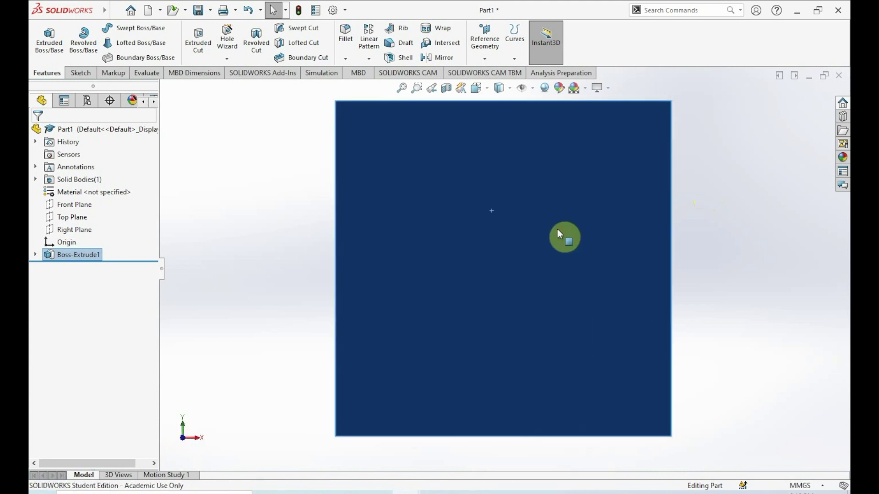
{"action": "right_click", "coordinate": [557, 233]}
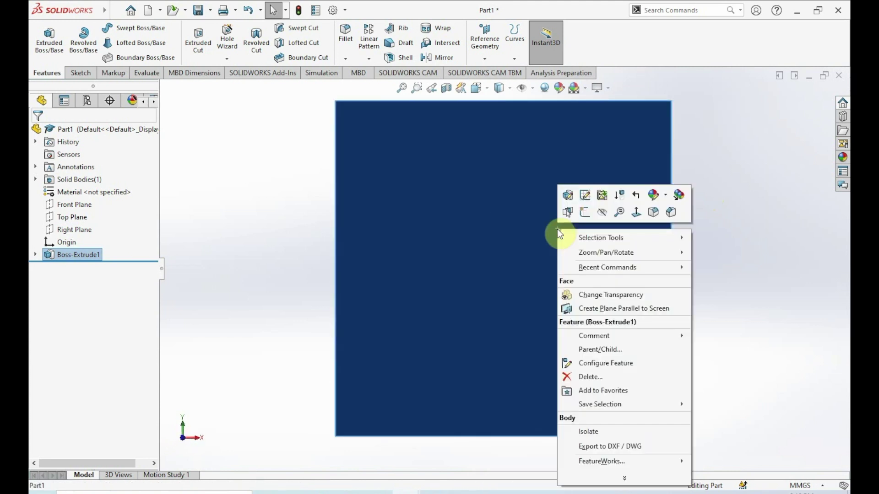
{"action": "left_click", "coordinate": [583, 213]}
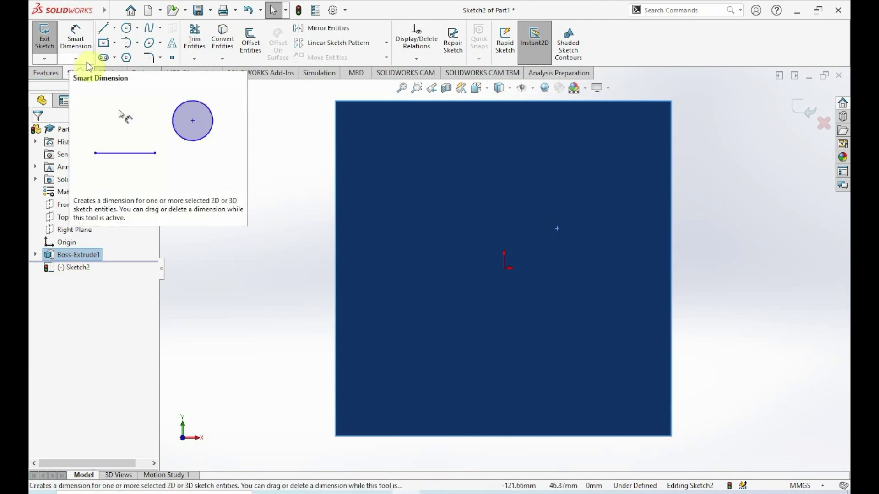
- Sketch a circle with a radius of about 35.2 mm, centred on the origin of the block's front face
{"action": "left_click", "coordinate": [125, 34]}
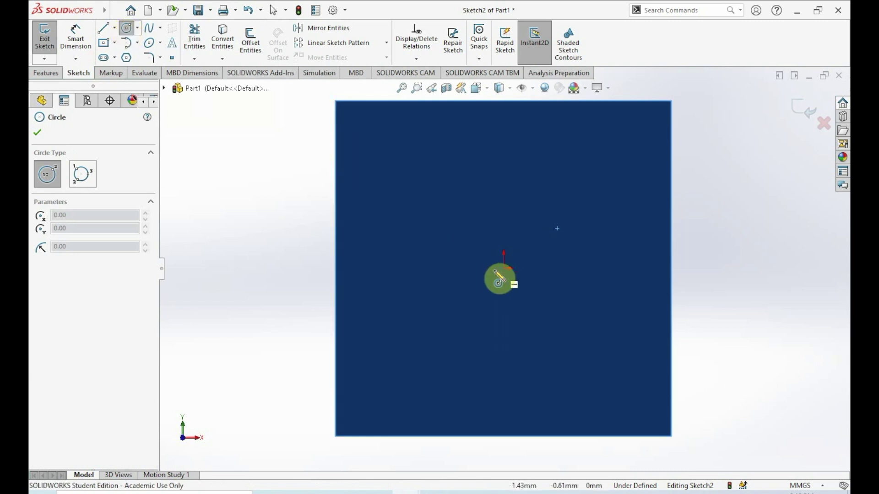
{"action": "left_click", "coordinate": [503, 269]}
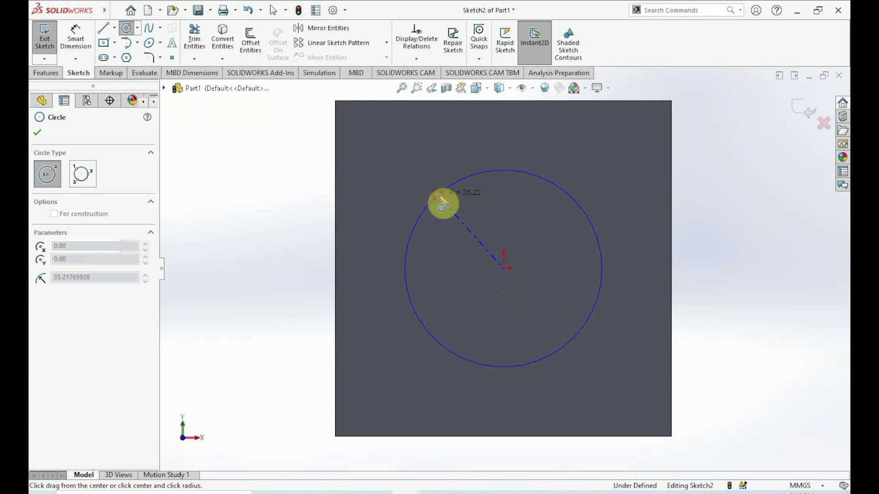
{"action": "left_click", "coordinate": [442, 204]}
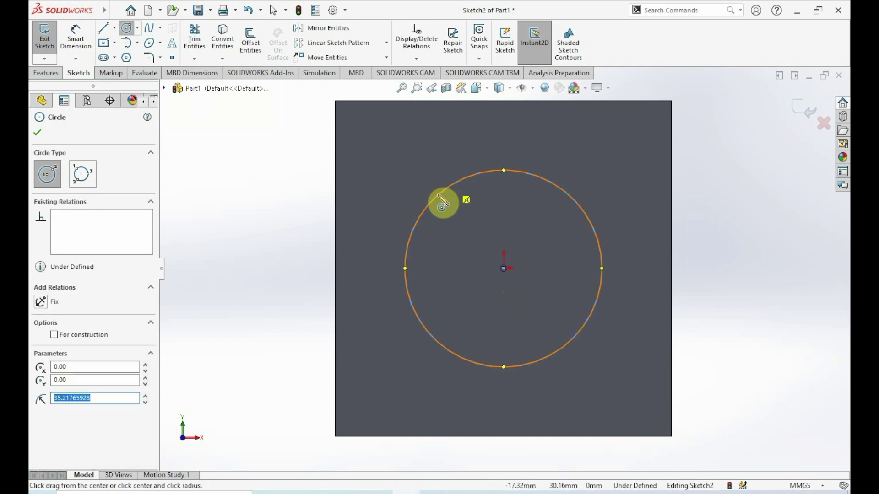
{"action": "key", "text": "Escape"}
{"action": "left_click", "coordinate": [738, 260]}
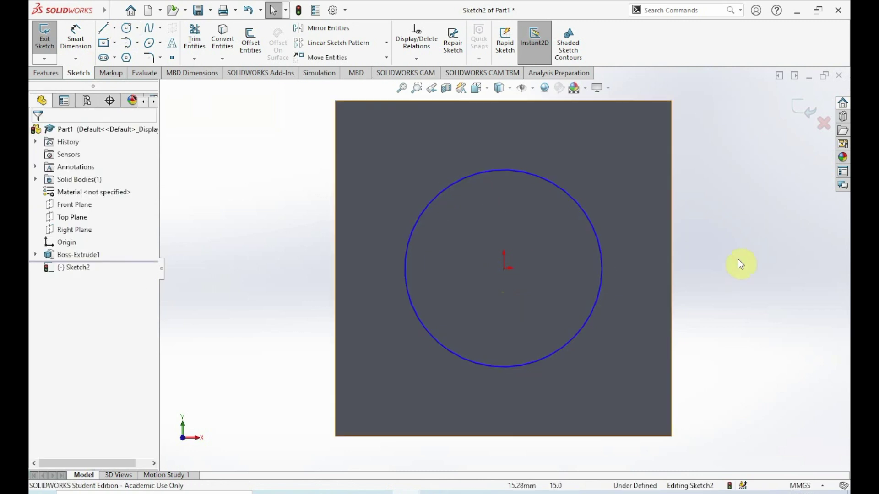
- Dimension the circle and set its diameter to 70 mm
{"action": "left_click", "coordinate": [77, 46]}
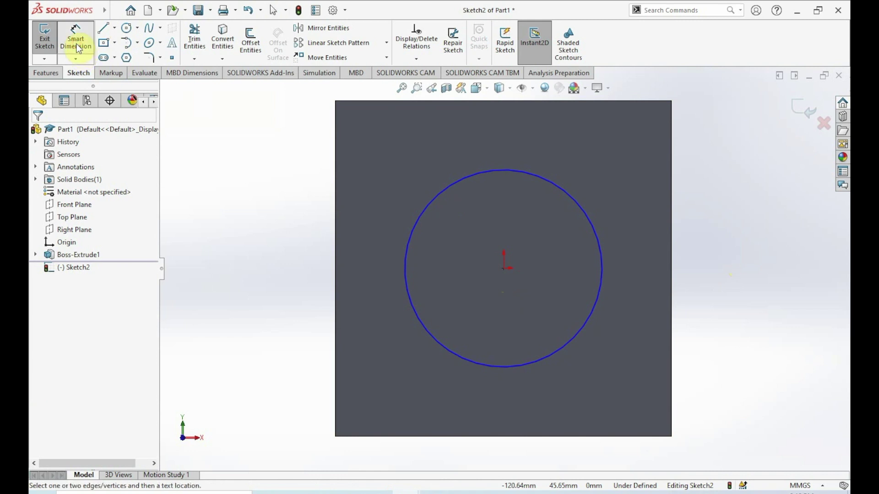
{"action": "left_click", "coordinate": [552, 183]}
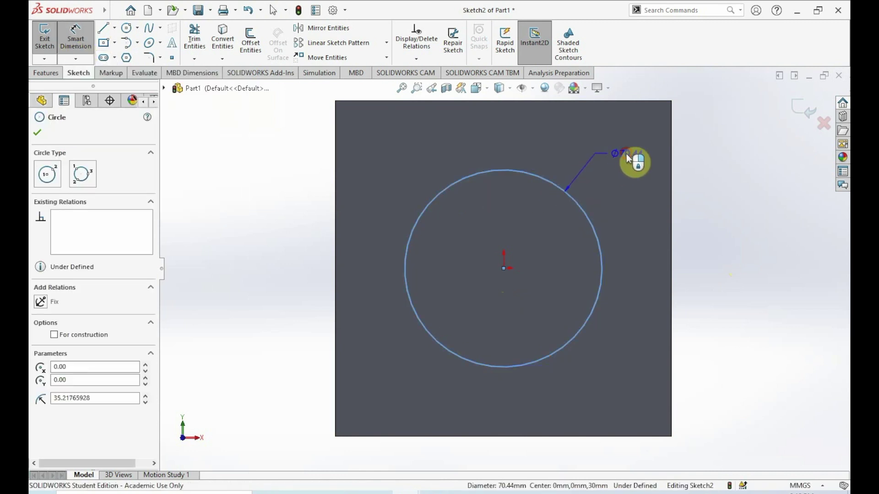
{"action": "left_click", "coordinate": [609, 212]}
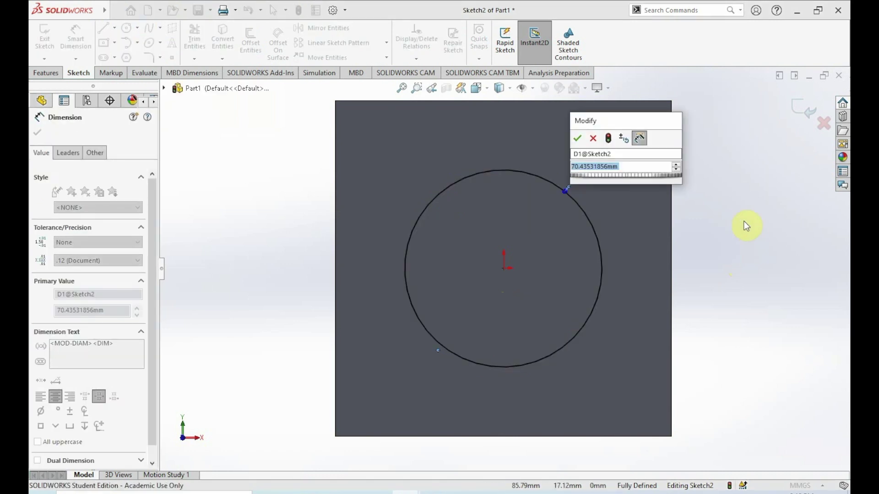
{"action": "type", "text": "70"}
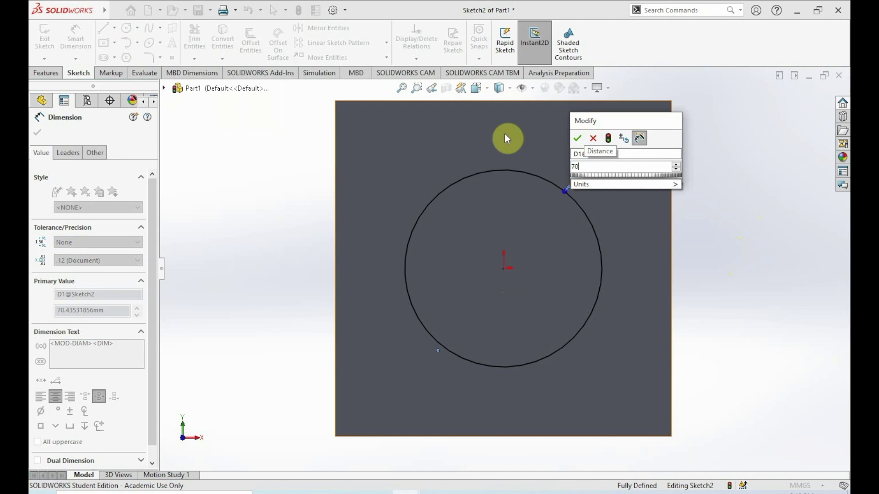
{"action": "left_click", "coordinate": [576, 140]}
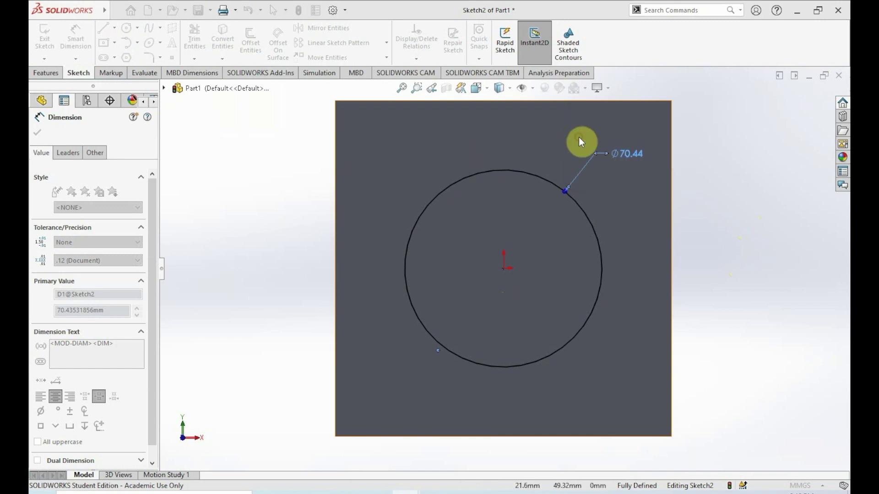
{"action": "left_click", "coordinate": [717, 223]}
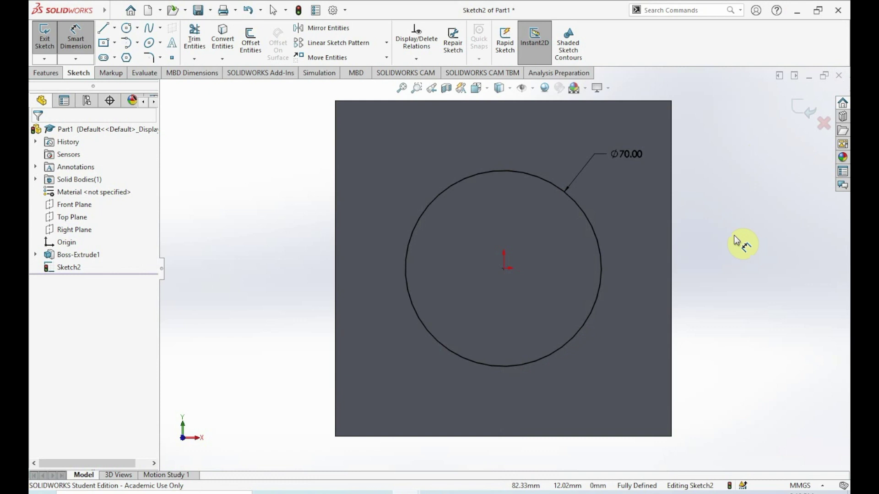
- Extrude the circle outward from the block as a merged boss with a Blind depth of 25 mm
{"action": "left_click", "coordinate": [52, 73]}
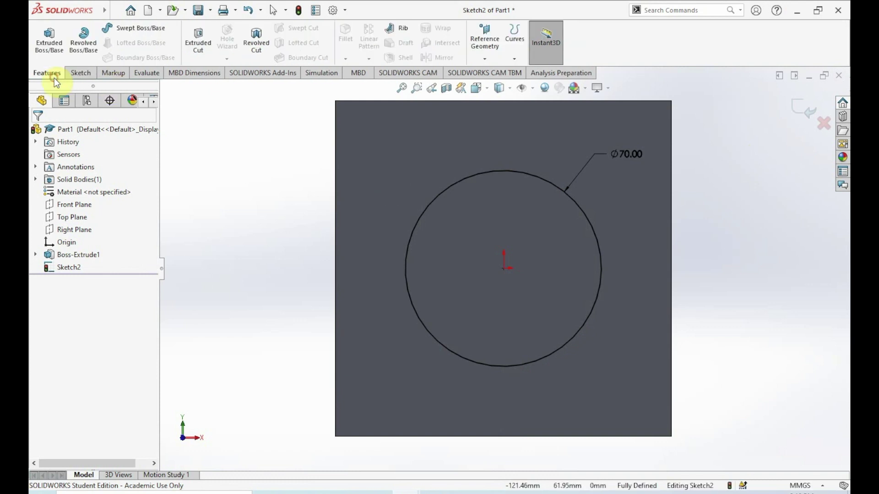
{"action": "left_click", "coordinate": [44, 50]}
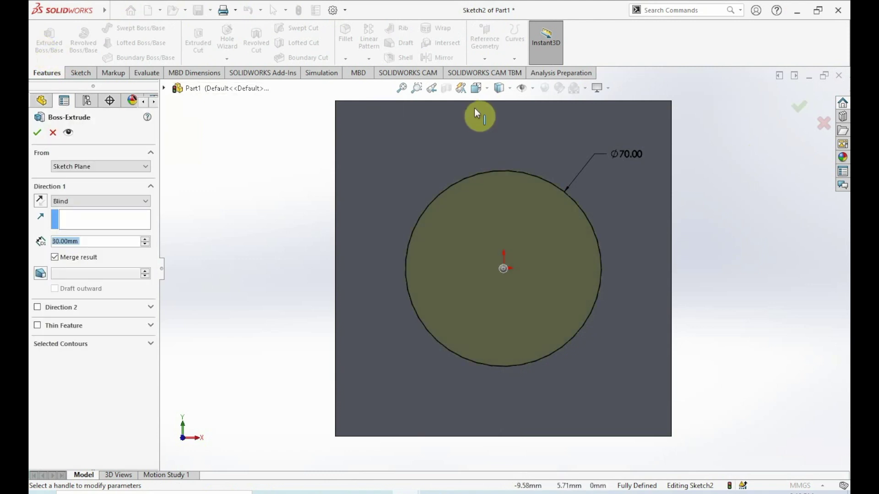
{"action": "left_click", "coordinate": [477, 89]}
{"action": "left_click", "coordinate": [539, 121]}
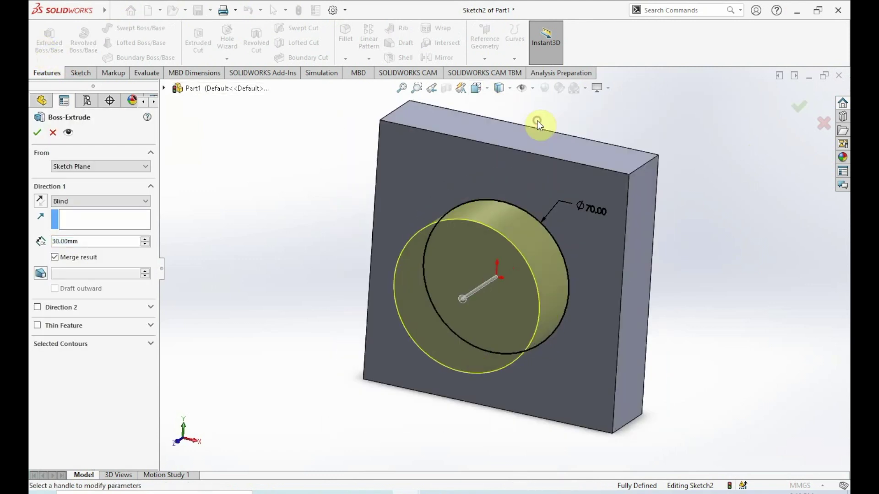
{"action": "left_click", "coordinate": [481, 92]}
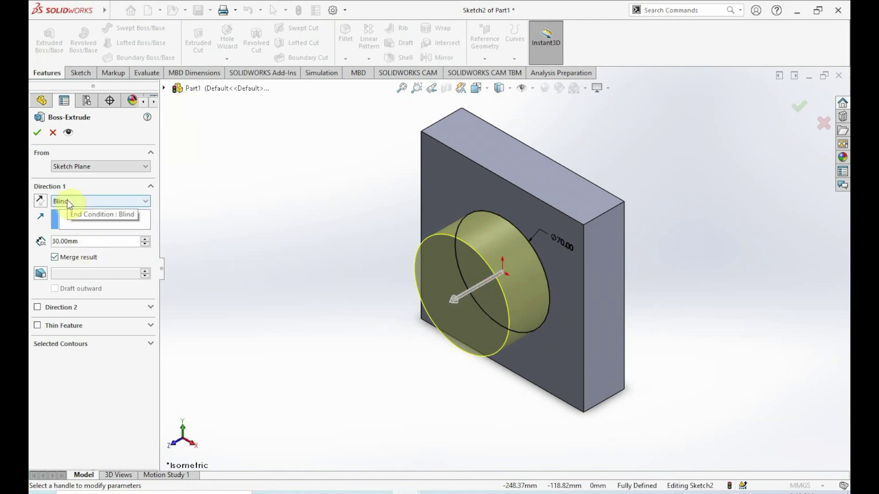
{"action": "left_click", "coordinate": [85, 241]}
{"action": "double_click", "coordinate": [85, 241]}
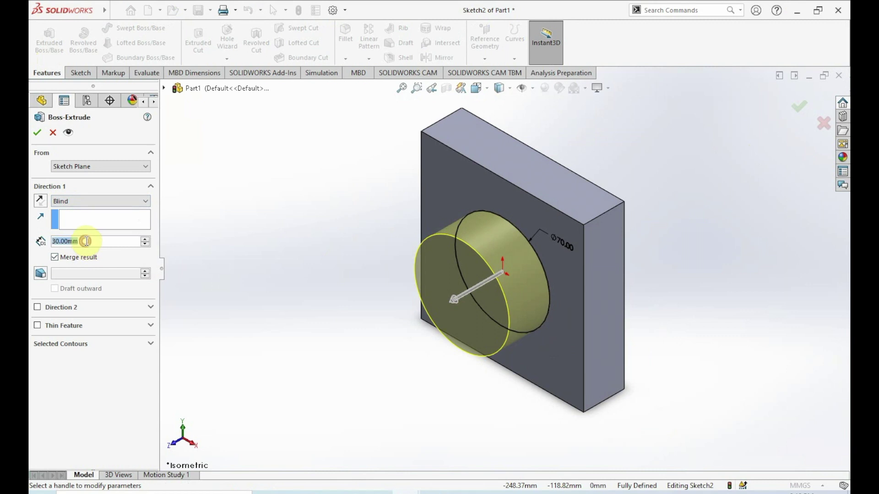
{"action": "type", "text": "25"}
{"action": "left_click", "coordinate": [236, 285]}
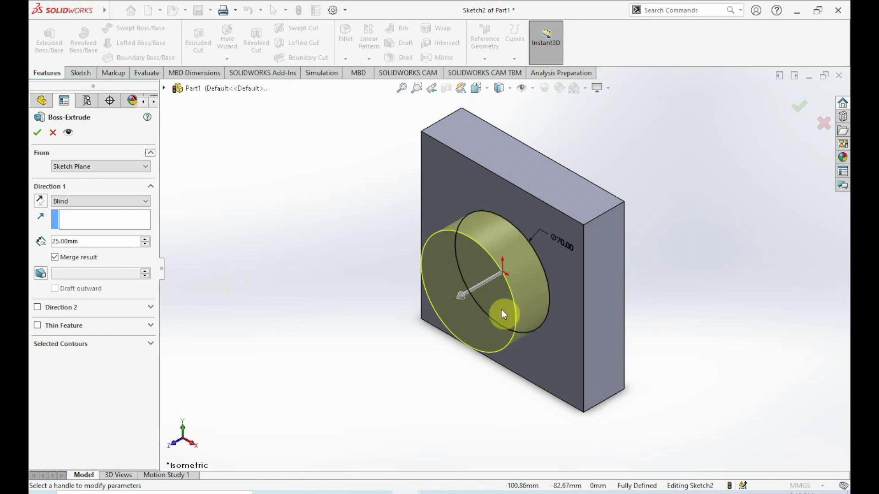
{"action": "left_click", "coordinate": [37, 133]}
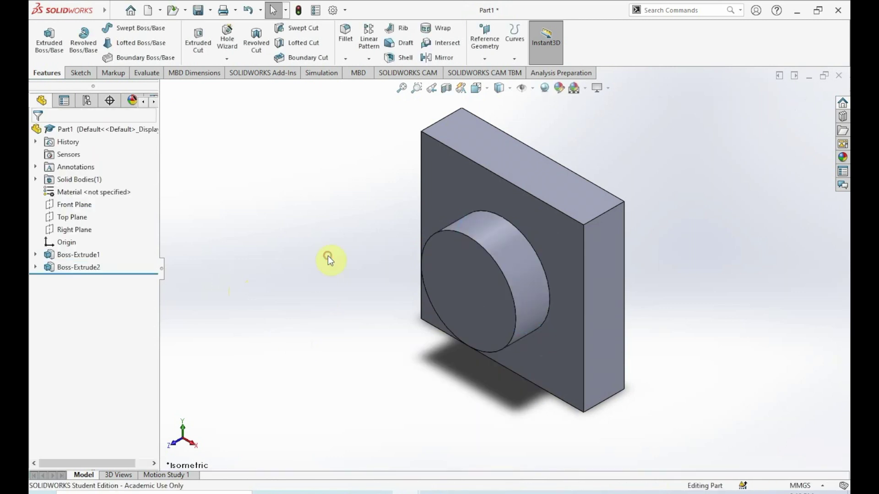
- Start a new sketch on the circular end face of the cylindrical boss, viewed normal to that face
{"action": "middle_click_drag", "start_coordinate": [327, 256], "coordinate": [454, 257]}
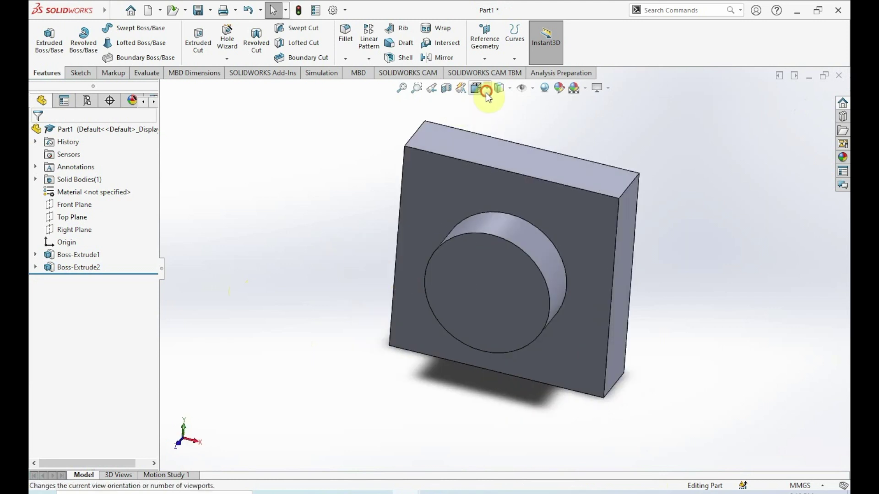
{"action": "left_click", "coordinate": [486, 89]}
{"action": "left_click", "coordinate": [535, 118]}
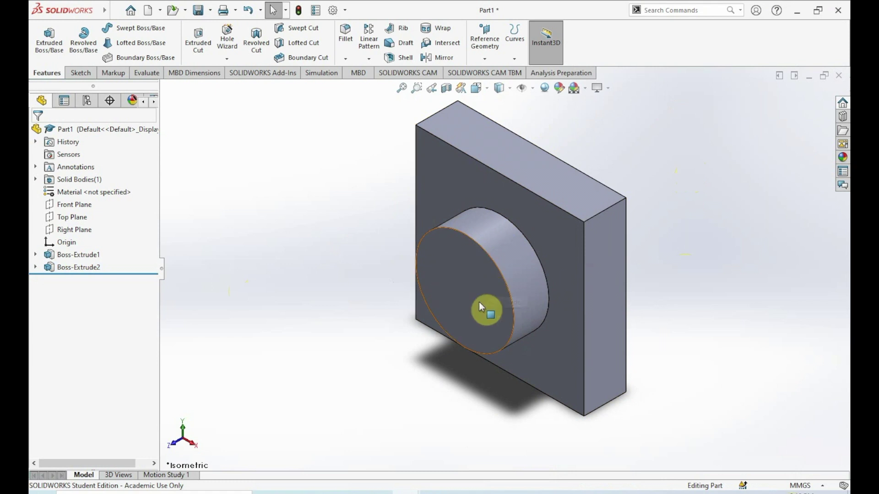
{"action": "right_click", "coordinate": [463, 295]}
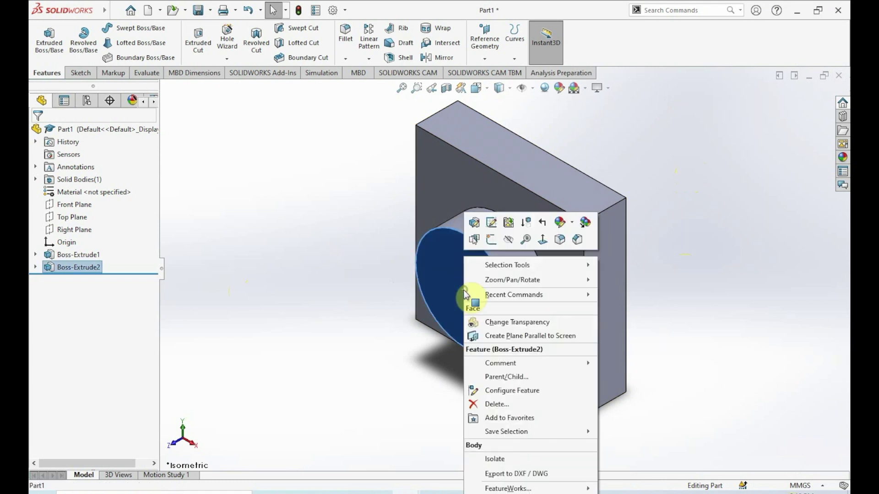
{"action": "left_click", "coordinate": [542, 241]}
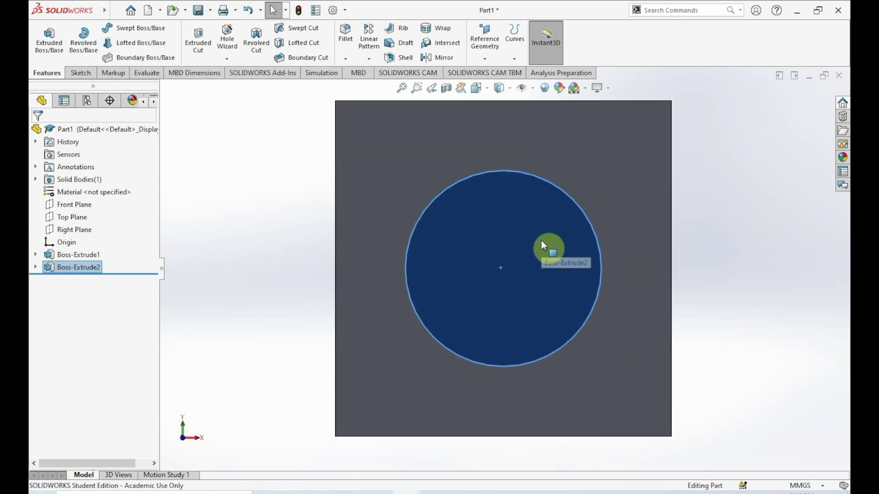
{"action": "right_click", "coordinate": [542, 242]}
{"action": "left_click", "coordinate": [568, 224]}
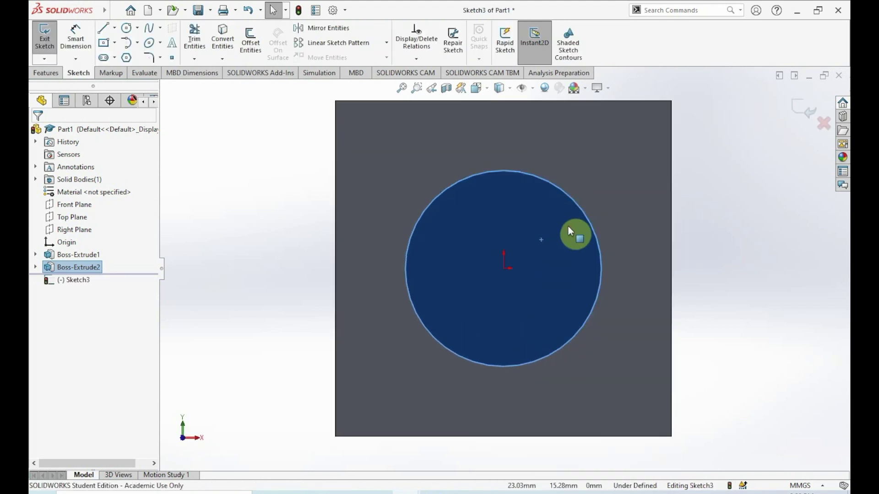
{"action": "left_click", "coordinate": [737, 253]}
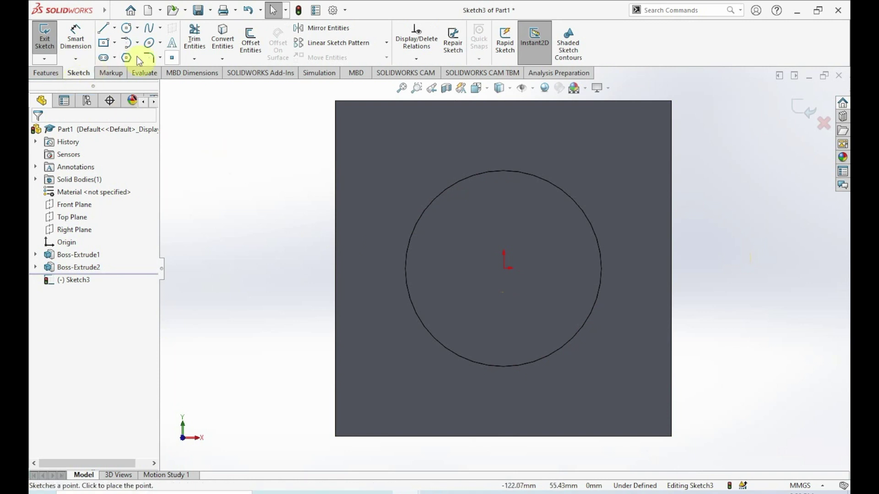
- Offset the boss's circular edge inward by 10 mm with Offset Entities, reversing the direction and adding the dimension
{"action": "left_click", "coordinate": [245, 44]}
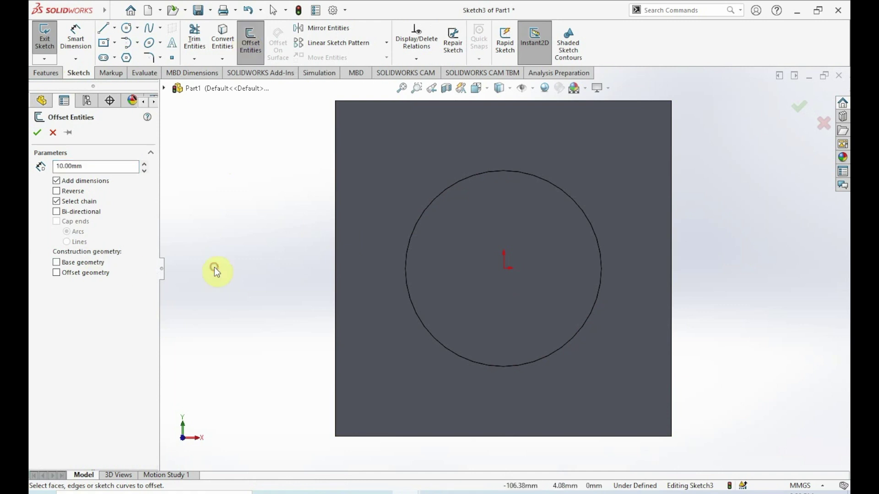
{"action": "left_click", "coordinate": [94, 165]}
{"action": "left_click", "coordinate": [441, 194]}
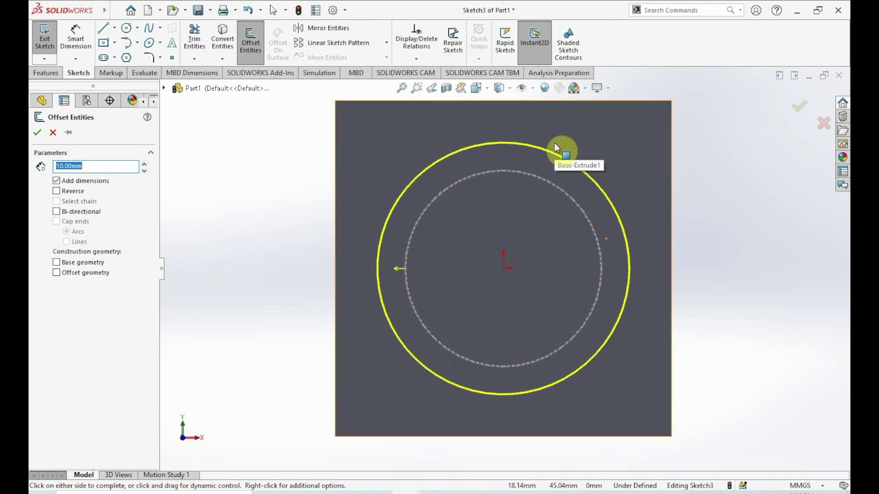
{"action": "left_click", "coordinate": [56, 195]}
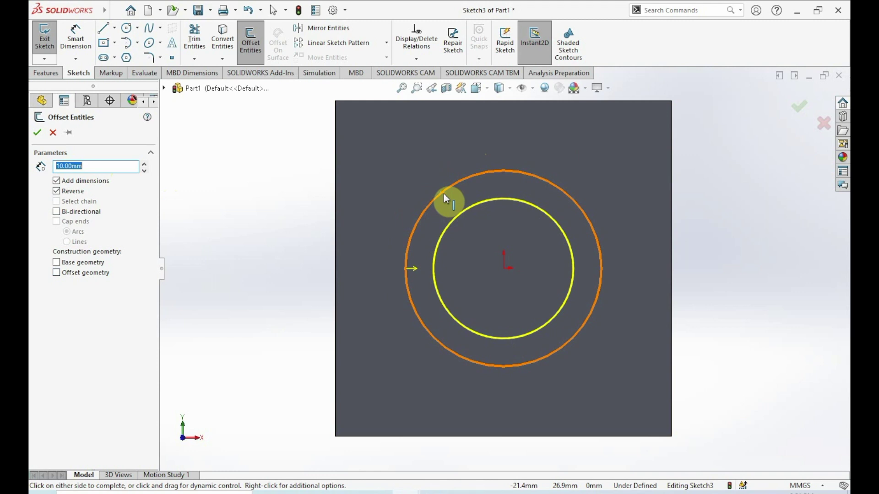
{"action": "left_click", "coordinate": [37, 133]}
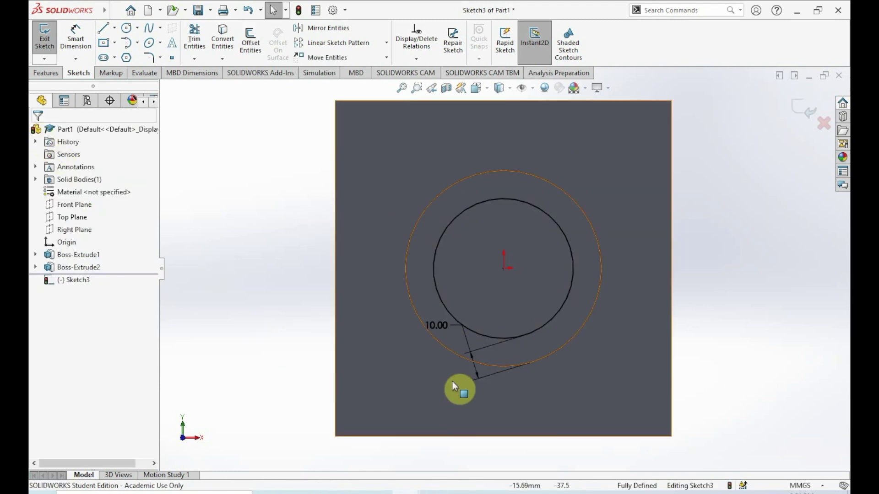
- Reposition the 10 mm offset dimension outside the circles, on the side of the boss
{"action": "left_click_drag", "start_coordinate": [477, 370], "coordinate": [632, 314]}
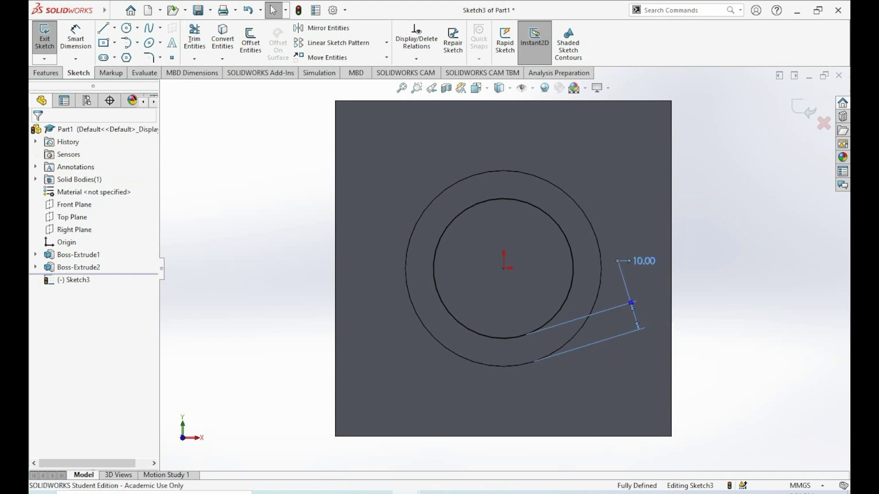
{"action": "left_click", "coordinate": [749, 300]}
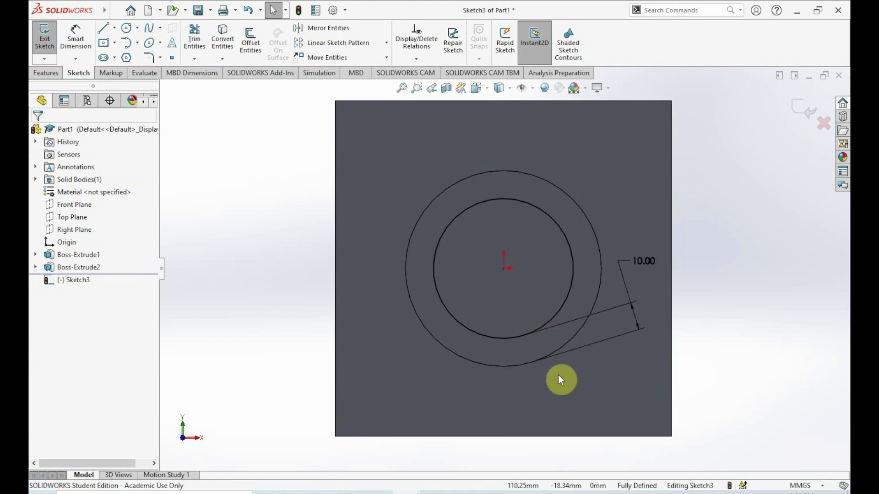
- Check the inner circle's diameter with Smart Dimension without placing a dimension
{"action": "left_click", "coordinate": [72, 46]}
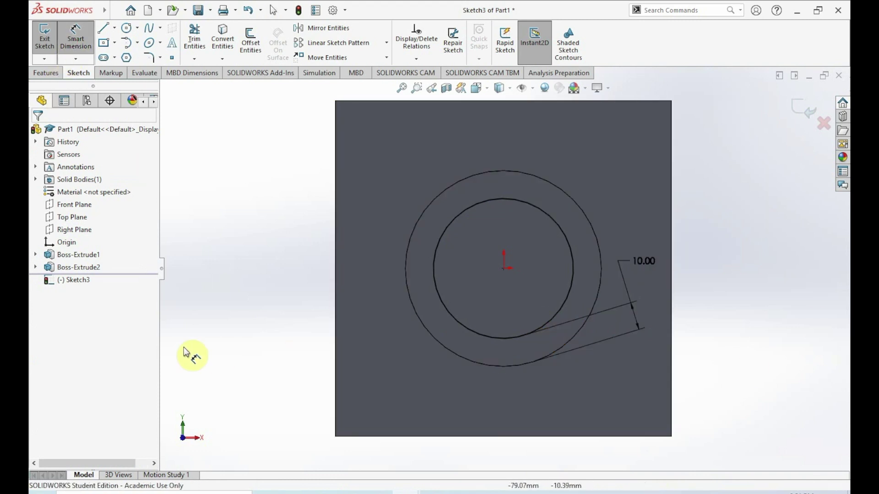
{"action": "left_click", "coordinate": [509, 197]}
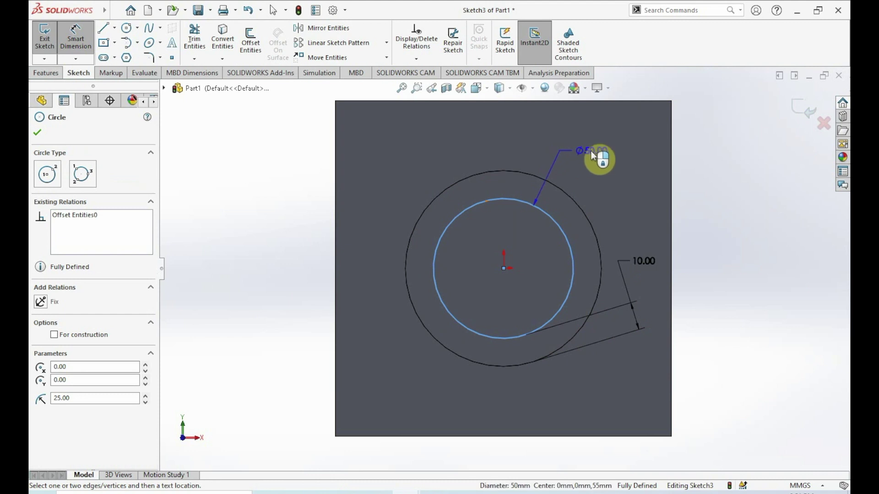
{"action": "key", "text": "Escape"}
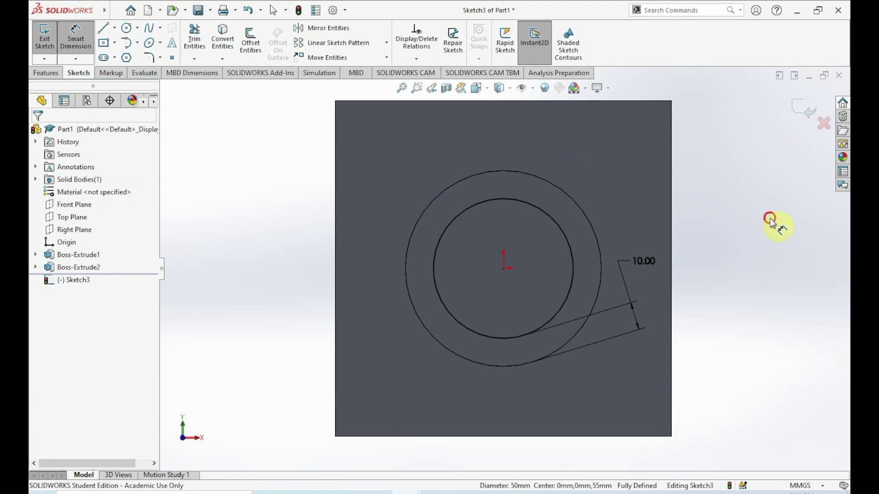
- Cut the inner circle through the boss and block with an Extruded Cut set to Through All
{"action": "left_click", "coordinate": [58, 73]}
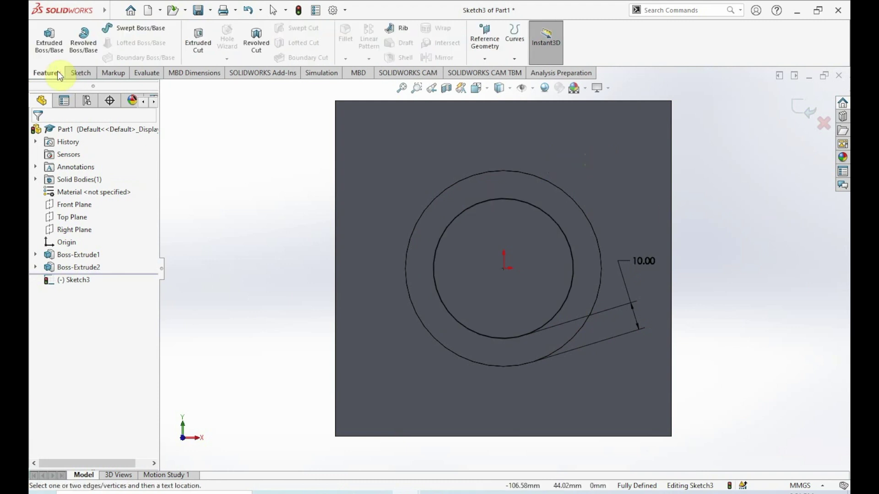
{"action": "left_click", "coordinate": [202, 54]}
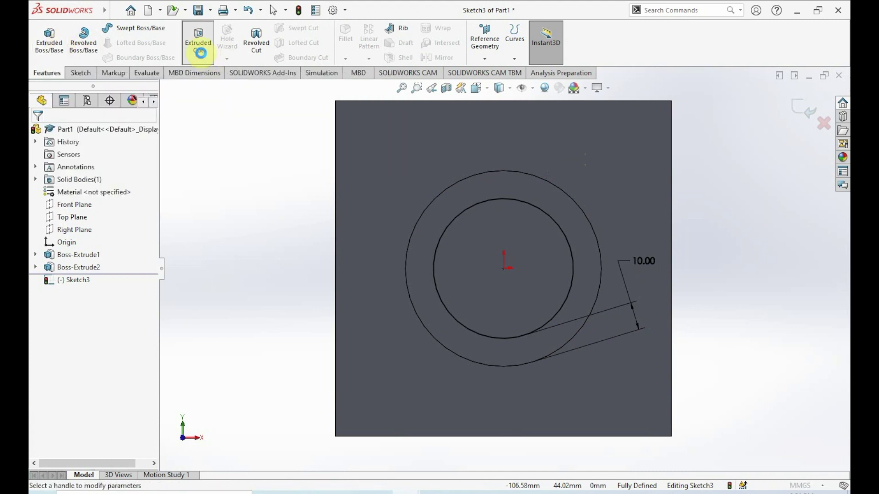
{"action": "left_click", "coordinate": [488, 88]}
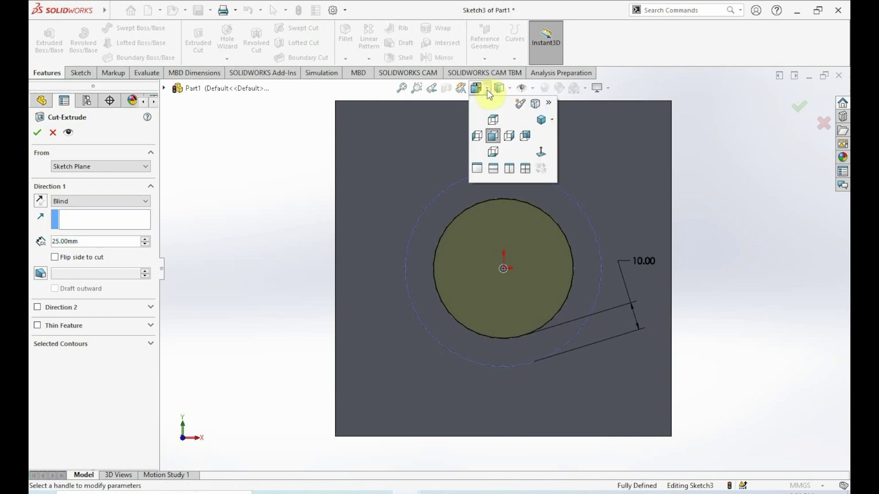
{"action": "left_click", "coordinate": [542, 126]}
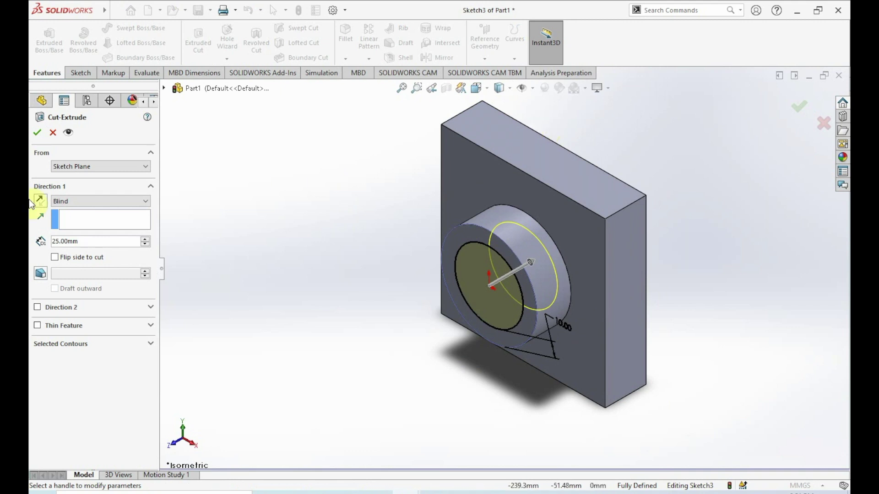
{"action": "left_click", "coordinate": [72, 202]}
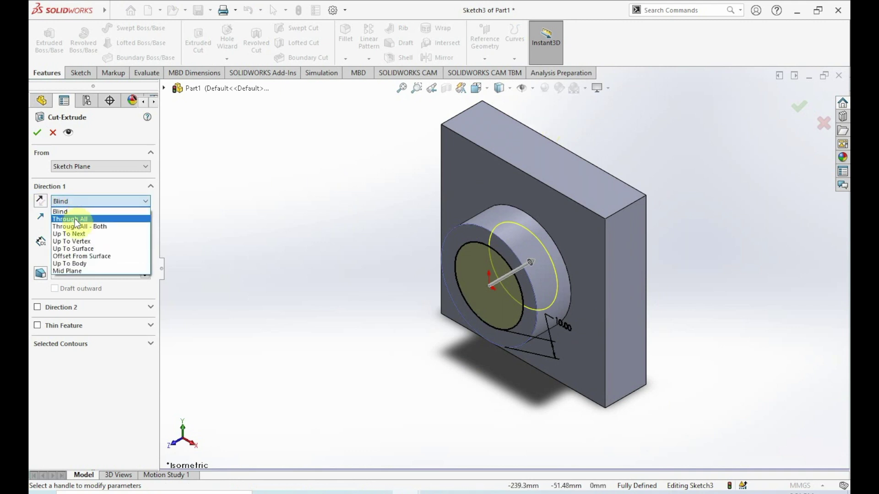
{"action": "left_click", "coordinate": [76, 220]}
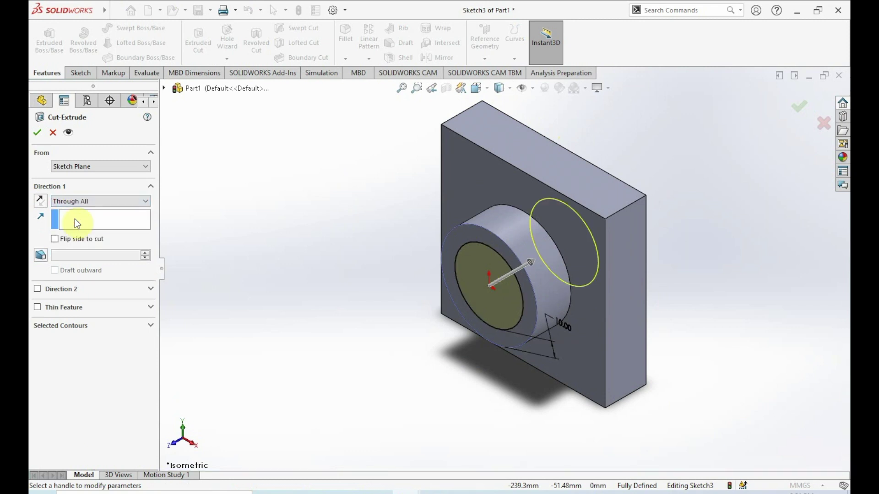
{"action": "middle_click_drag", "start_coordinate": [412, 377], "coordinate": [334, 393]}
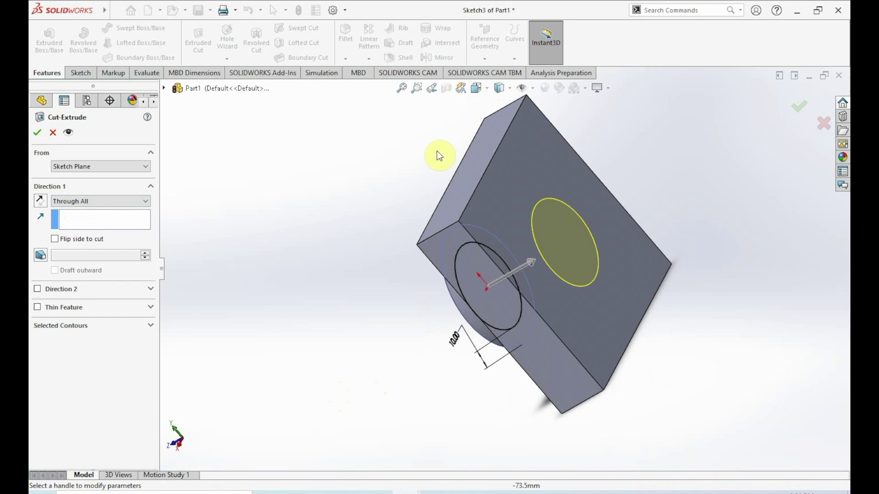
{"action": "left_click", "coordinate": [483, 90]}
{"action": "left_click", "coordinate": [493, 119]}
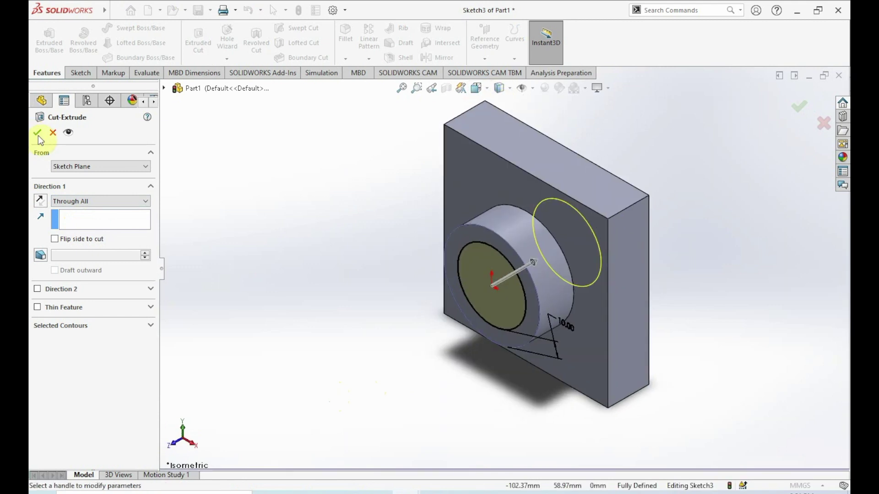
{"action": "left_click", "coordinate": [38, 132]}
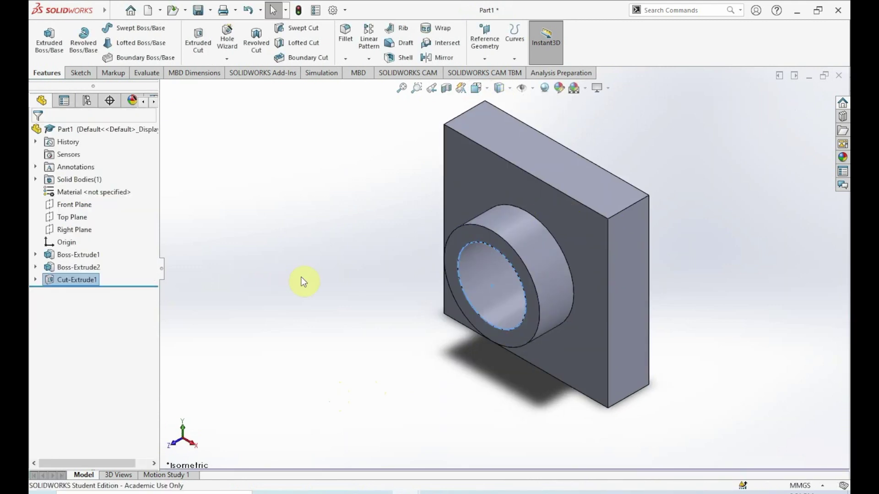
- Start a constant size fillet and select the block's front face and its four corner edges
{"action": "middle_click_drag", "start_coordinate": [323, 292], "coordinate": [351, 283]}
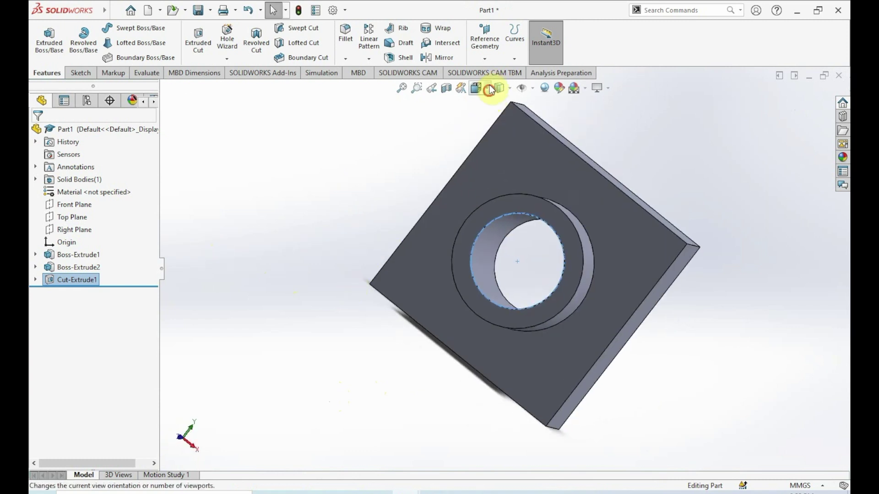
{"action": "left_click", "coordinate": [478, 88]}
{"action": "left_click", "coordinate": [539, 121]}
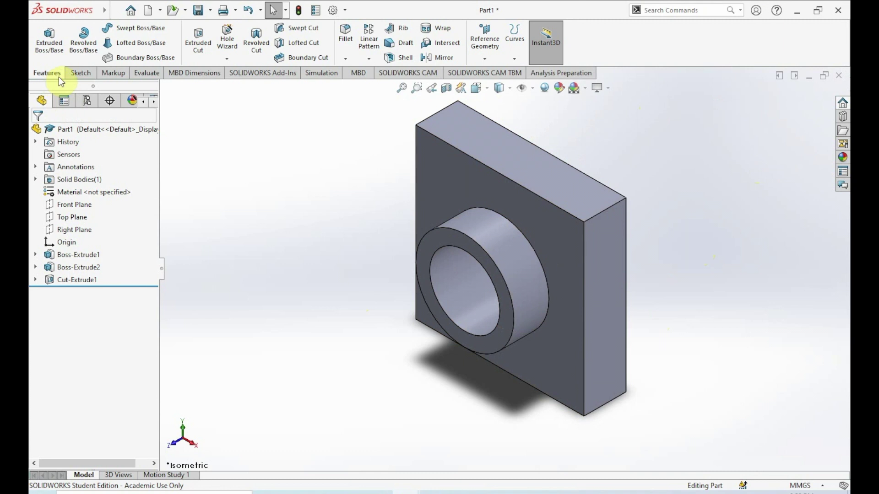
{"action": "left_click", "coordinate": [352, 42]}
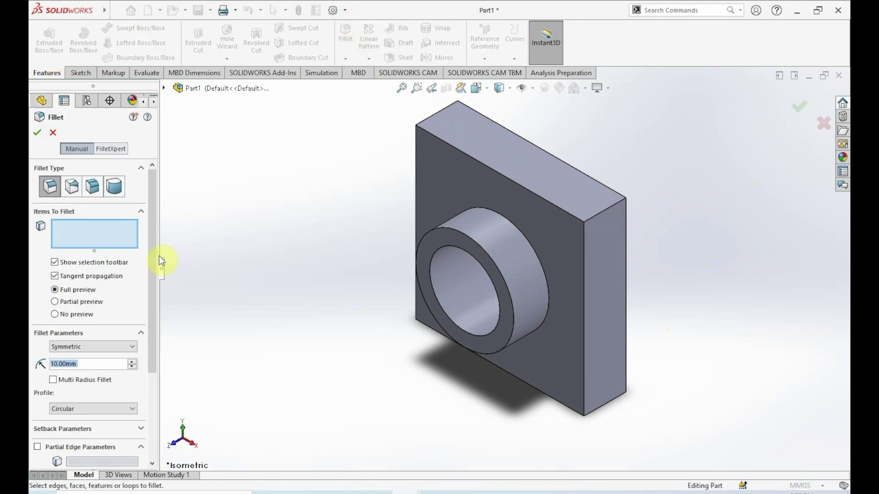
{"action": "left_click", "coordinate": [47, 190]}
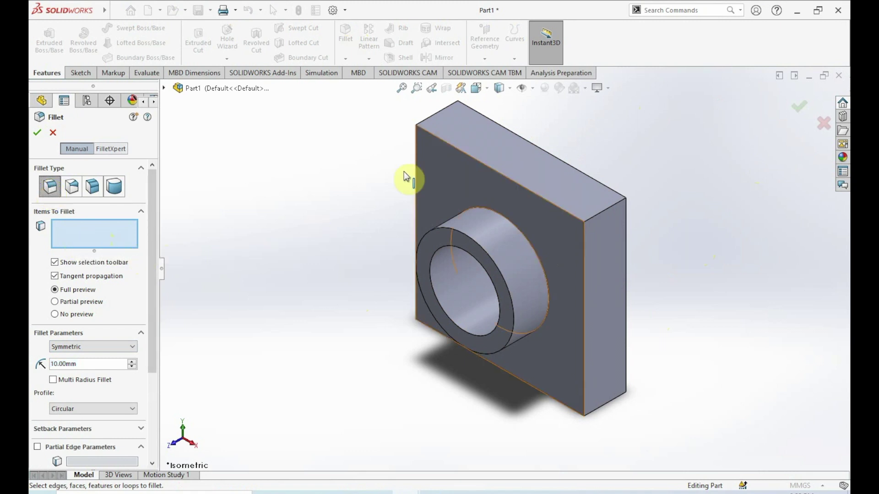
{"action": "left_click", "coordinate": [442, 182]}
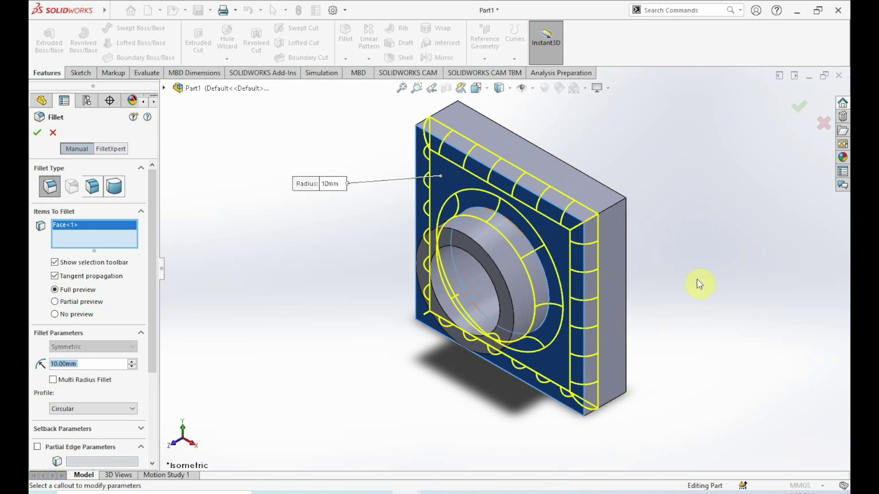
{"action": "left_click", "coordinate": [610, 208]}
{"action": "middle_click_drag", "start_coordinate": [590, 427], "coordinate": [545, 250]}
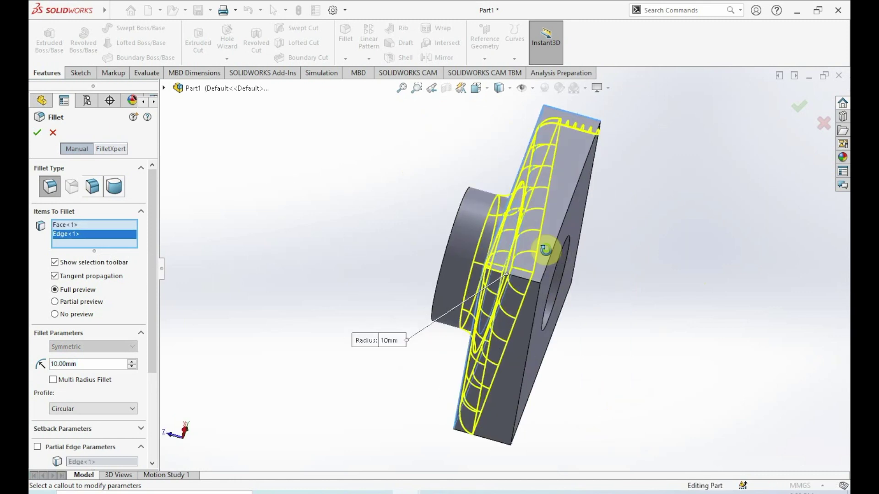
{"action": "left_click", "coordinate": [531, 286]}
{"action": "middle_click_drag", "start_coordinate": [481, 316], "coordinate": [504, 190]}
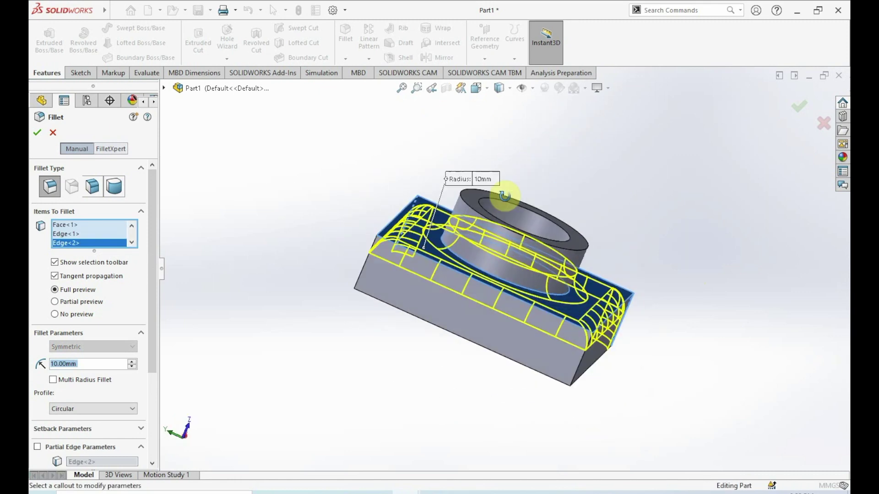
{"action": "left_click", "coordinate": [573, 365]}
{"action": "middle_click_drag", "start_coordinate": [573, 365], "coordinate": [473, 395]}
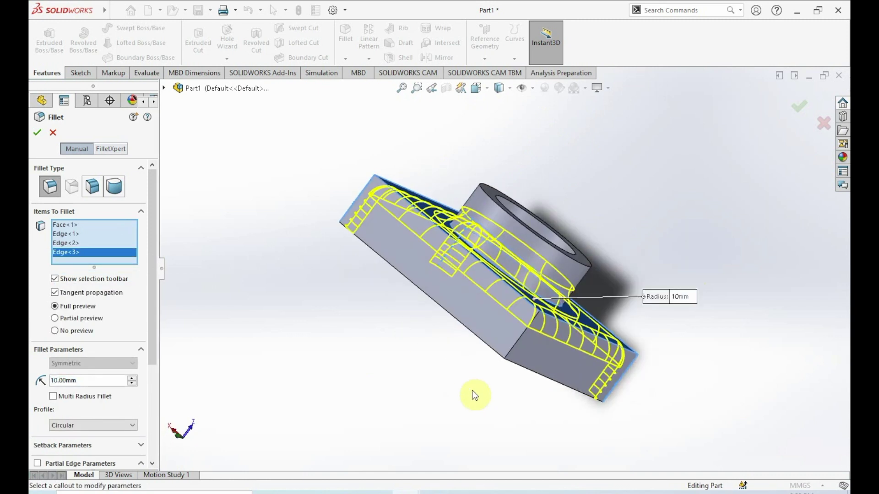
{"action": "left_click", "coordinate": [519, 338]}
{"action": "left_click", "coordinate": [490, 86]}
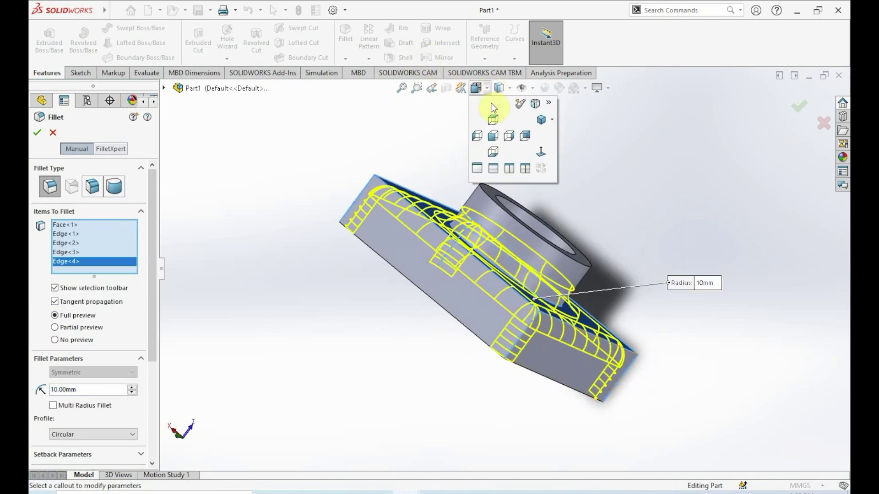
{"action": "left_click", "coordinate": [544, 118]}
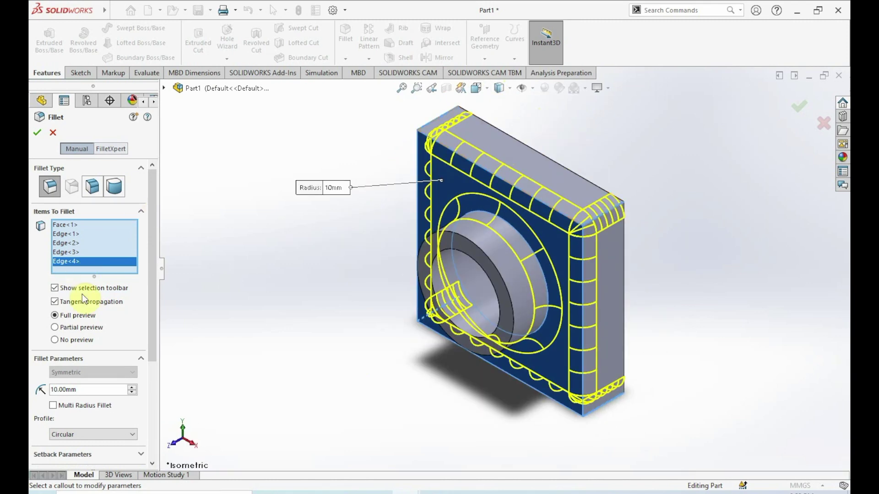
- Set the fillet radius to 5 mm and apply it to the selected face and edges
{"action": "scroll", "coordinate": [154, 201], "scroll_direction": "down", "scroll_amount": 3}
{"action": "scroll", "coordinate": [155, 220], "scroll_direction": "down", "scroll_amount": 1}
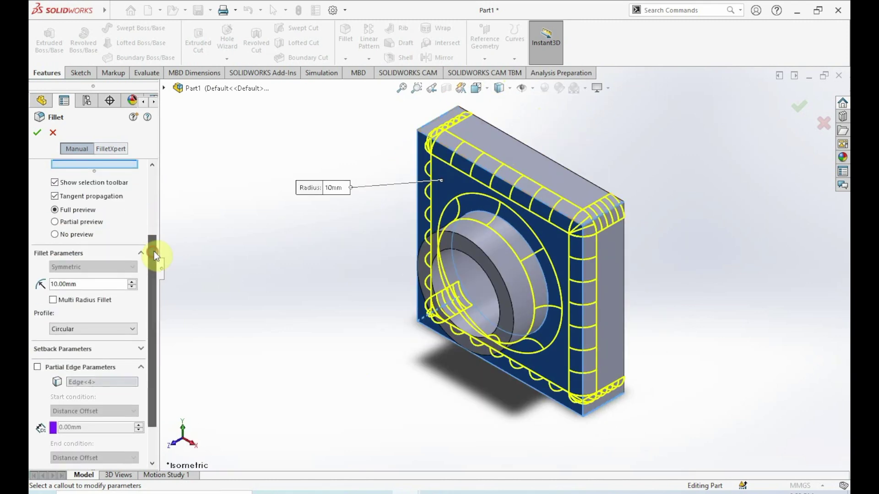
{"action": "left_click", "coordinate": [81, 285]}
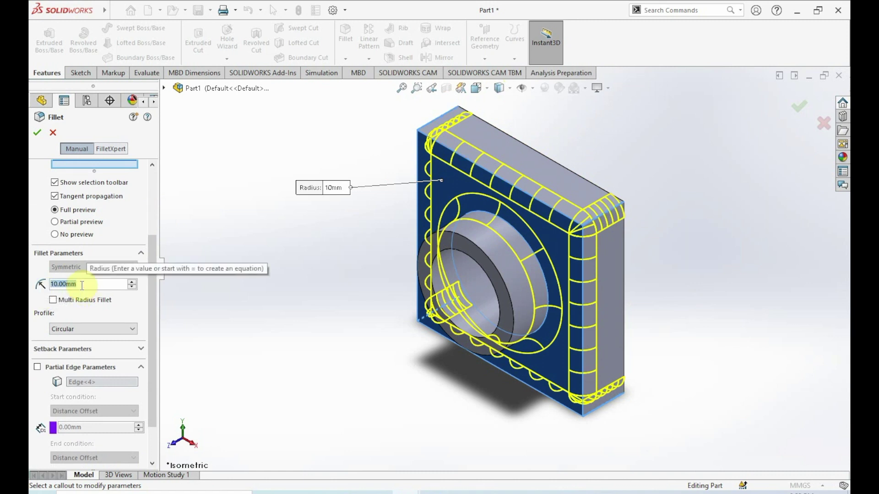
{"action": "type", "text": "5"}
{"action": "key", "text": "Return"}
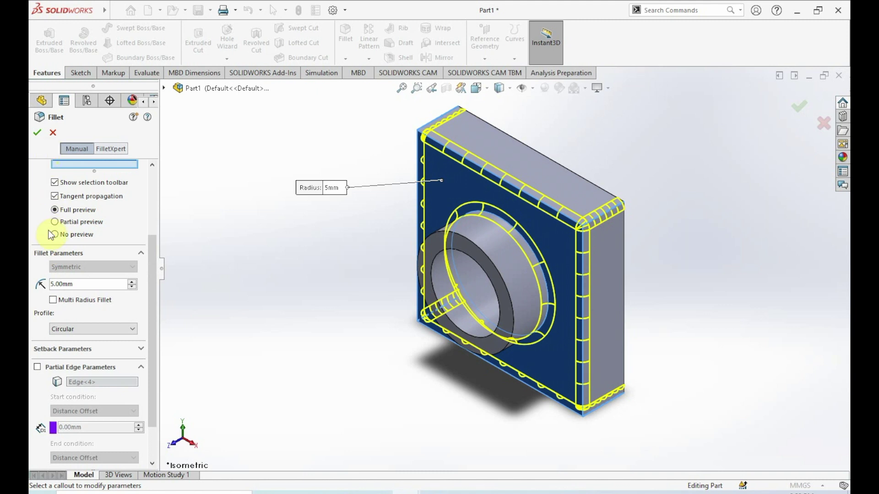
{"action": "left_click", "coordinate": [33, 133]}
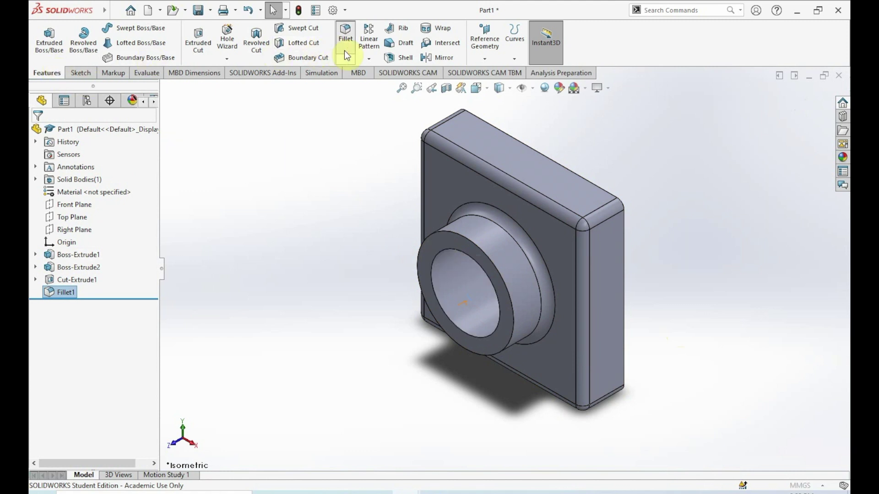
- Add a 1.5 mm constant size fillet to the ring-shaped end face of the boss
{"action": "left_click", "coordinate": [345, 39]}
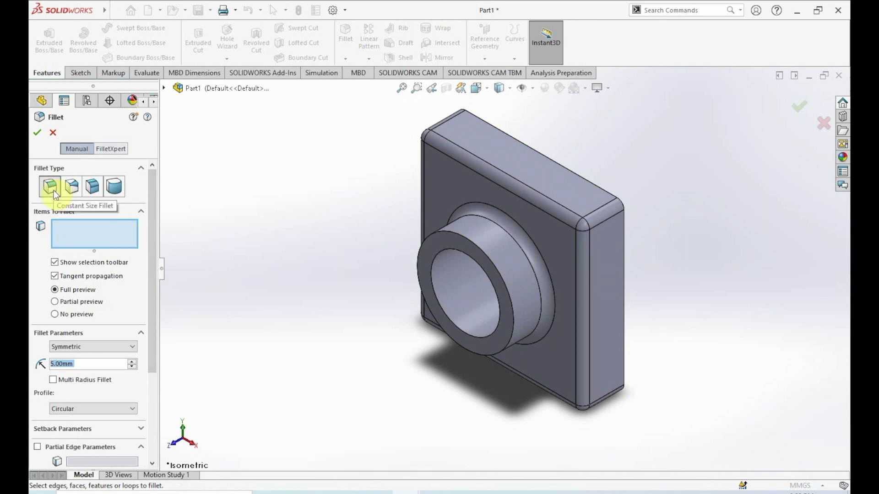
{"action": "left_click", "coordinate": [77, 228]}
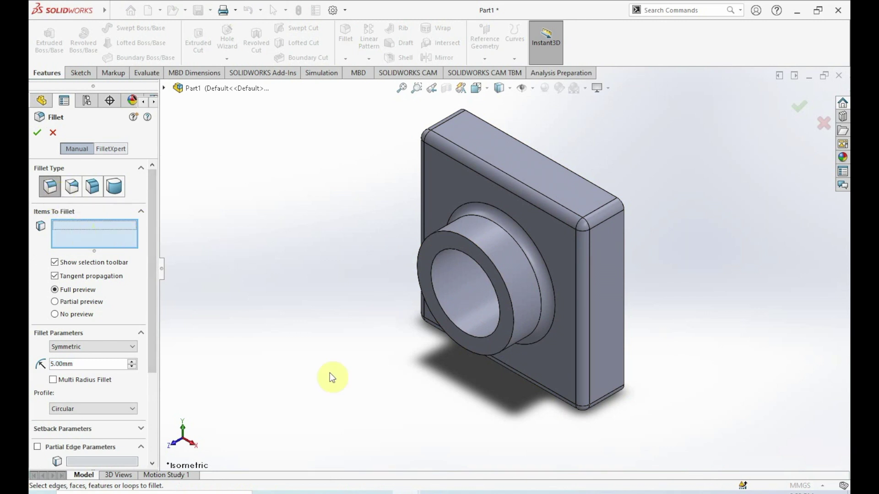
{"action": "left_click", "coordinate": [428, 249]}
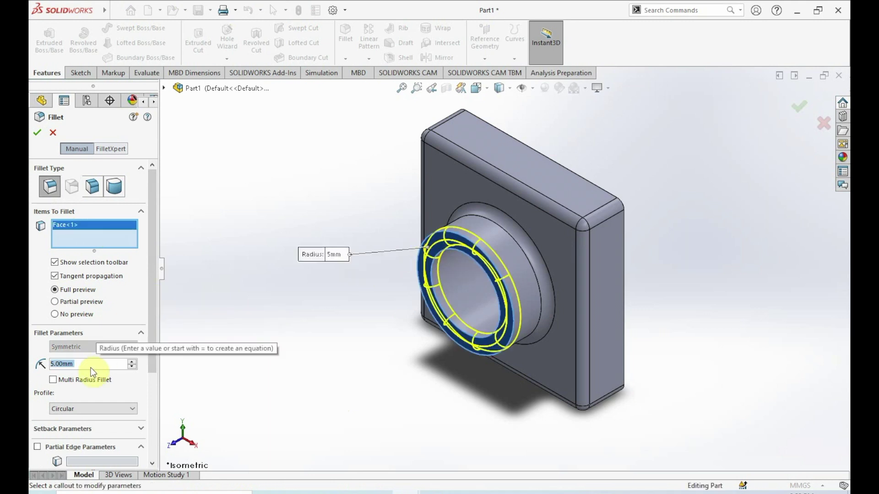
{"action": "type", "text": "1."}
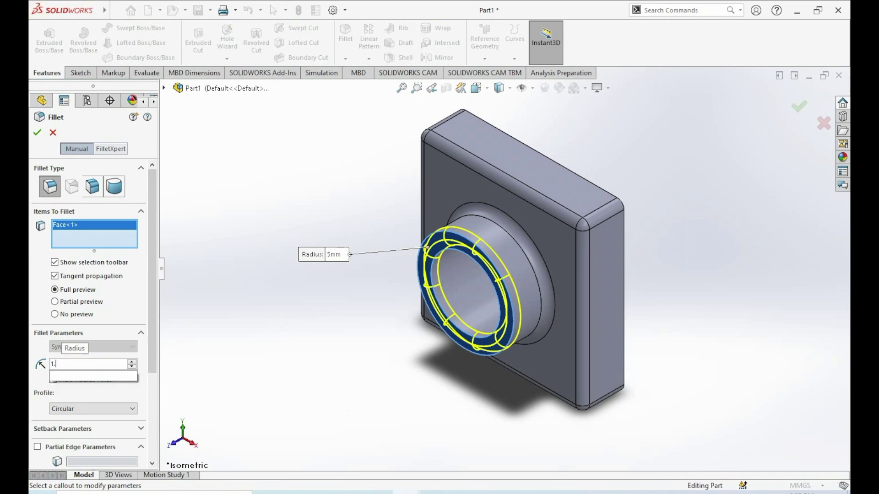
{"action": "type", "text": "50"}
{"action": "left_click", "coordinate": [246, 377]}
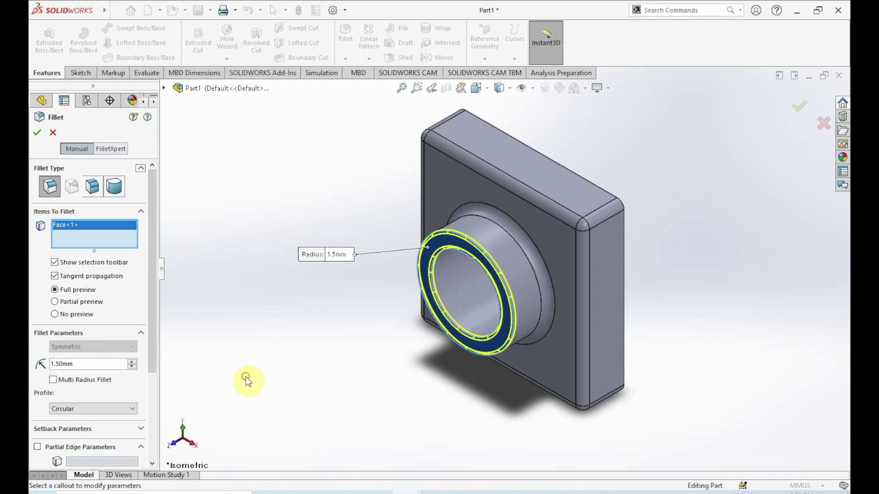
{"action": "left_click", "coordinate": [34, 132]}
{"action": "left_click", "coordinate": [304, 338]}
{"action": "middle_click_drag", "start_coordinate": [304, 337], "coordinate": [334, 216]}
{"action": "scroll", "coordinate": [559, 175], "scroll_direction": "down", "scroll_amount": 5}
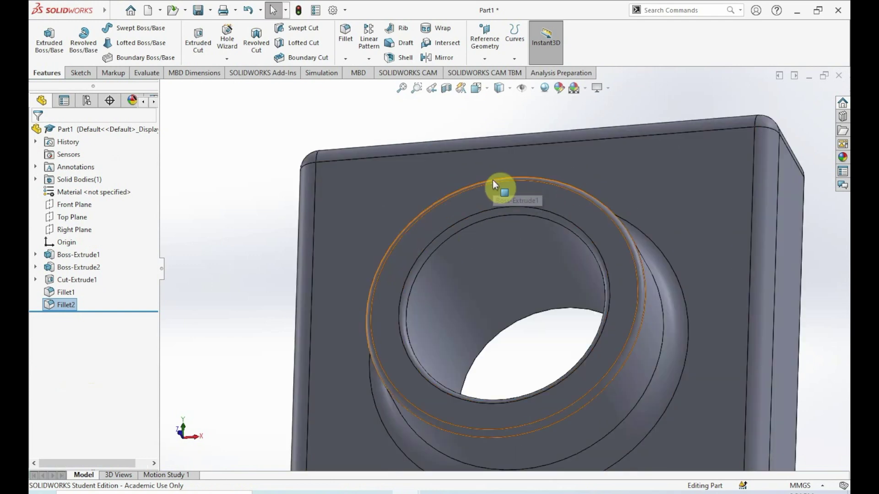
{"action": "left_click", "coordinate": [490, 88]}
{"action": "left_click", "coordinate": [538, 118]}
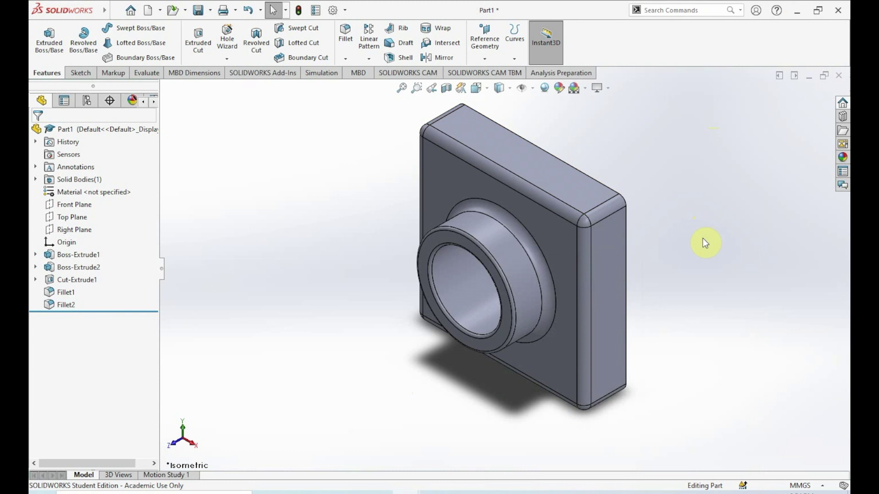
- Shell the part to a 2 mm wall thickness, removing the block's flat back face
{"action": "middle_click_drag", "start_coordinate": [702, 238], "coordinate": [684, 239]}
{"action": "middle_click_drag", "start_coordinate": [548, 246], "coordinate": [534, 331]}
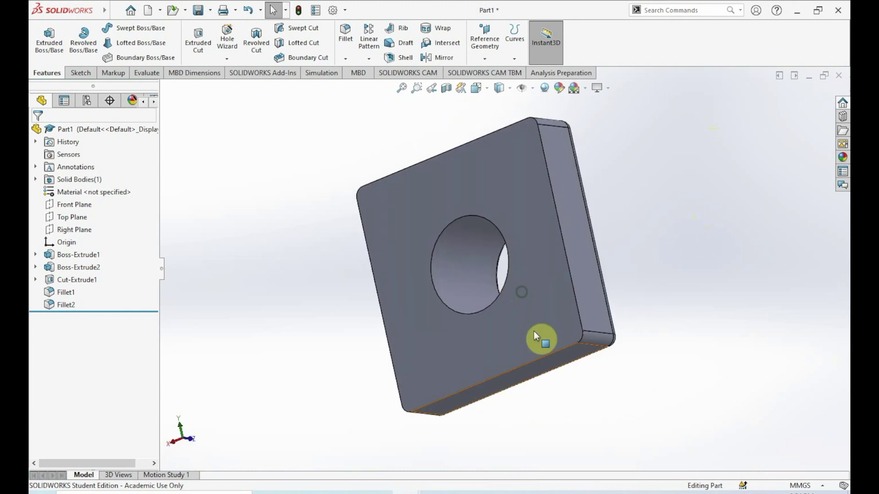
{"action": "right_click", "coordinate": [520, 169]}
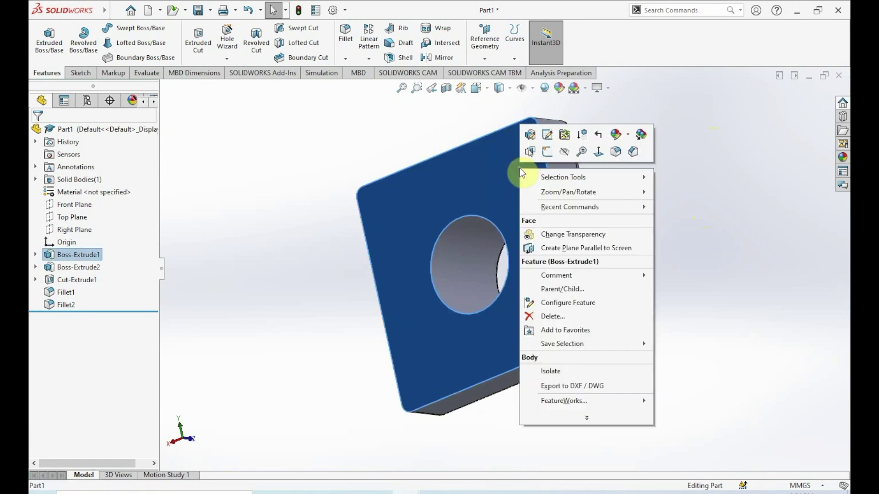
{"action": "left_click", "coordinate": [594, 155]}
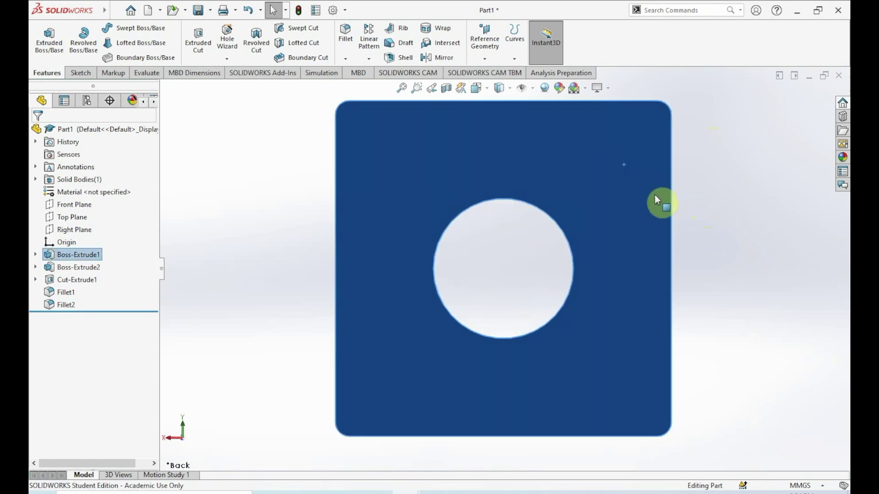
{"action": "left_click", "coordinate": [756, 245]}
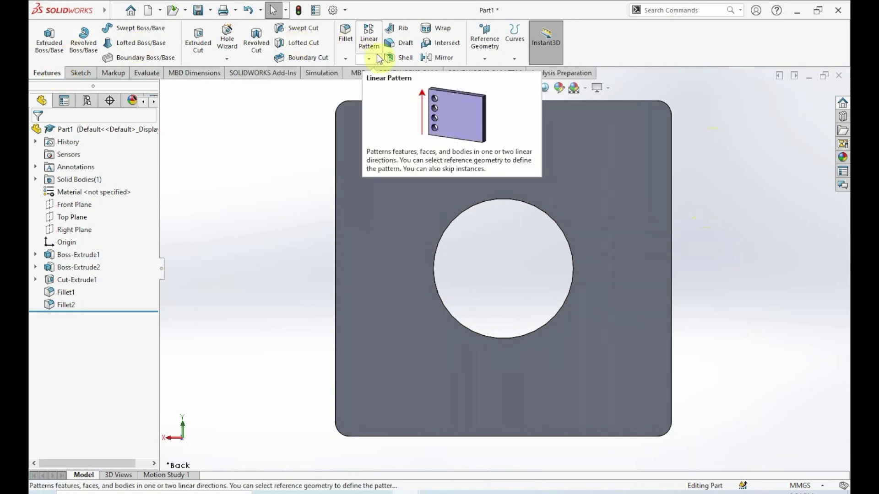
{"action": "left_click", "coordinate": [396, 59]}
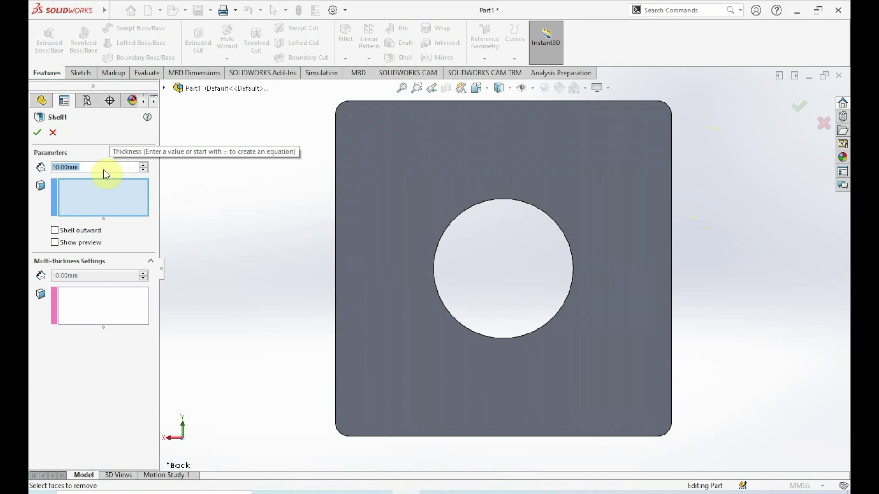
{"action": "type", "text": "2"}
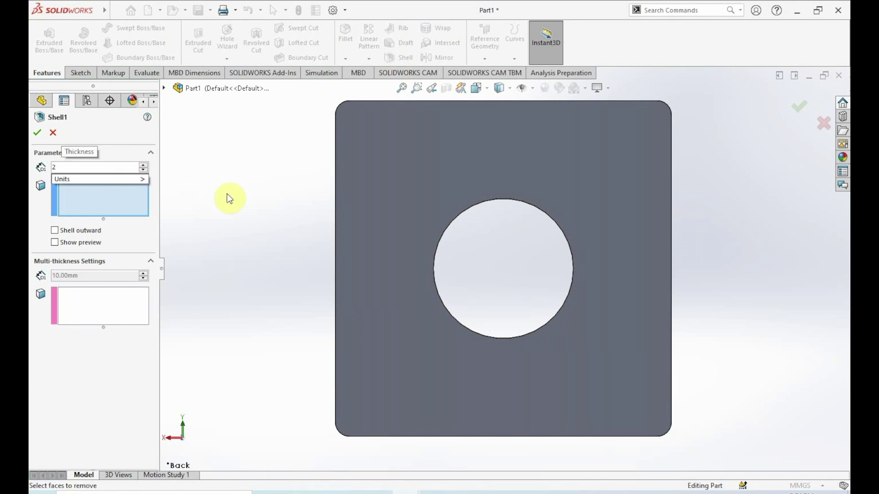
{"action": "left_click", "coordinate": [229, 197]}
{"action": "left_click", "coordinate": [113, 197]}
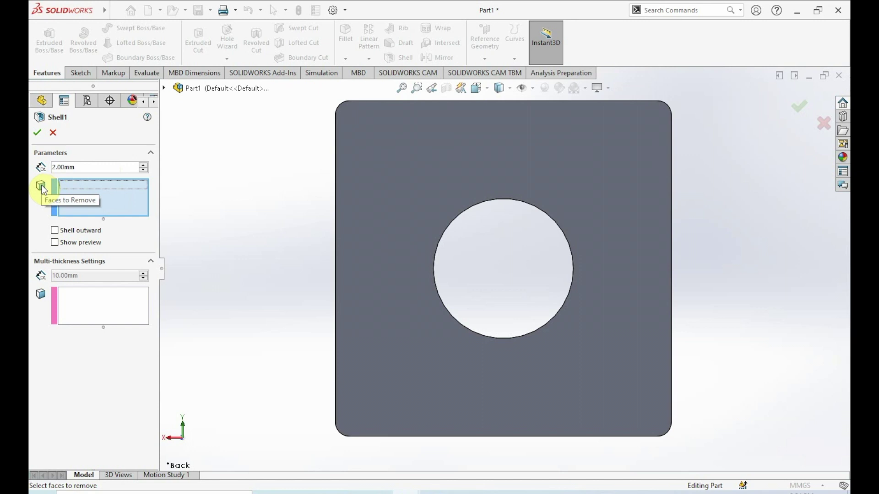
{"action": "left_click", "coordinate": [433, 153]}
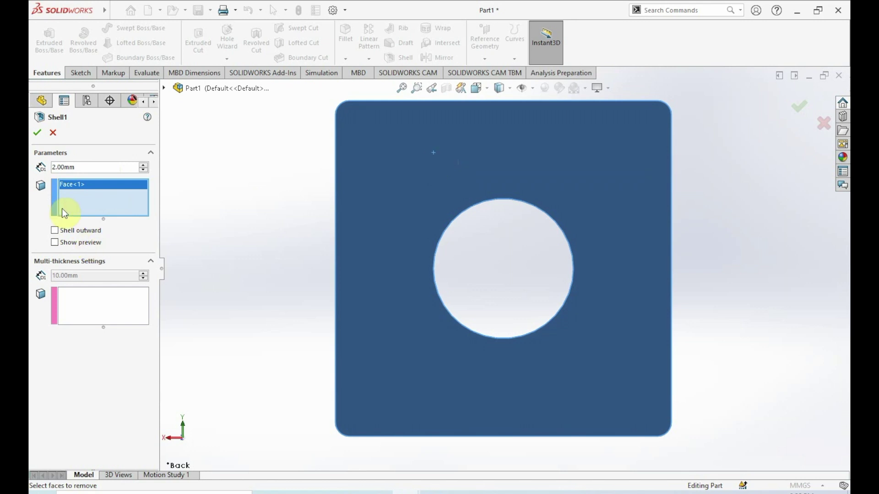
{"action": "left_click", "coordinate": [39, 133]}
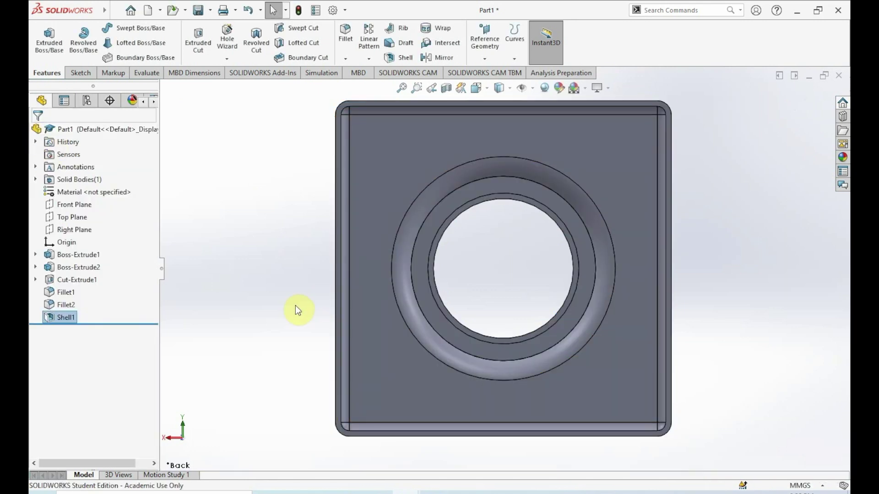
- Examine the hollowed interior from the back and in isometric view, finishing with a view normal to the shell's rim face
{"action": "middle_click_drag", "start_coordinate": [692, 283], "coordinate": [602, 187]}
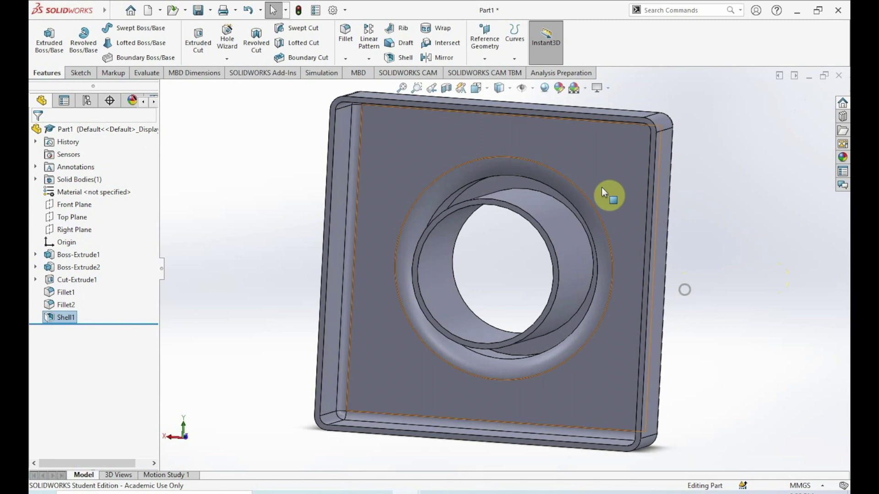
{"action": "left_click", "coordinate": [476, 88]}
{"action": "left_click", "coordinate": [540, 121]}
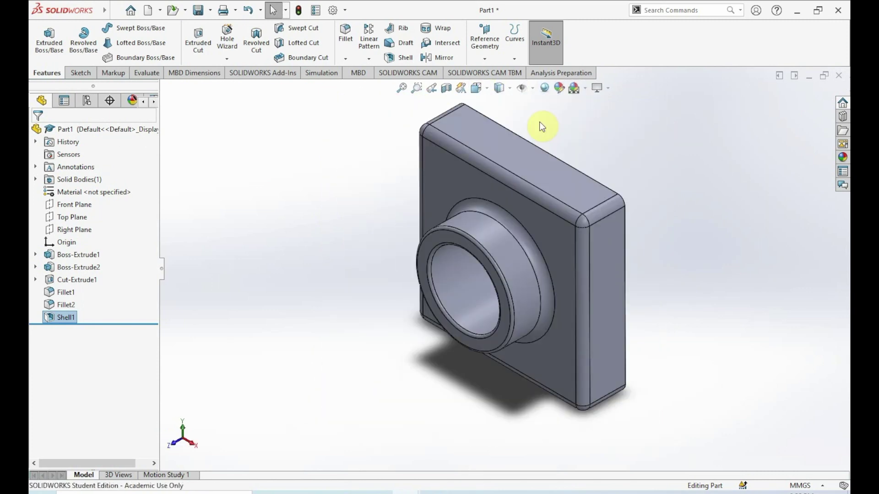
{"action": "middle_click_drag", "start_coordinate": [529, 105], "coordinate": [459, 108]}
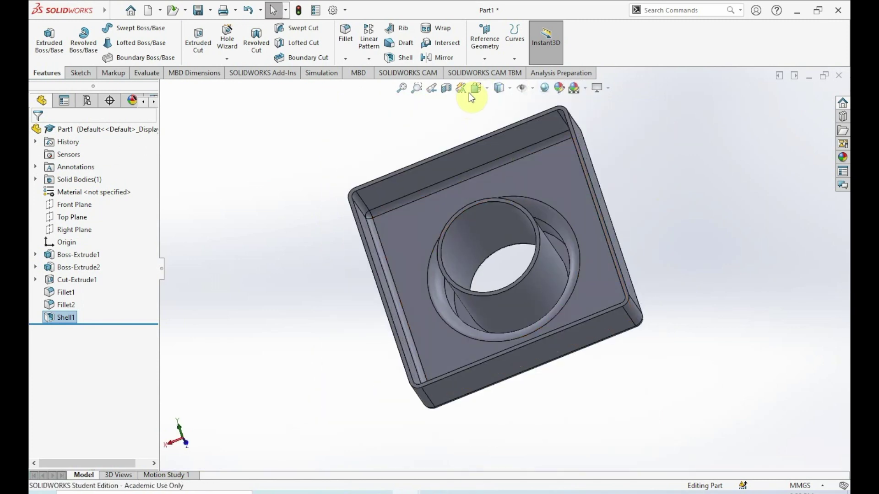
{"action": "right_click", "coordinate": [462, 145]}
{"action": "left_click", "coordinate": [524, 133]}
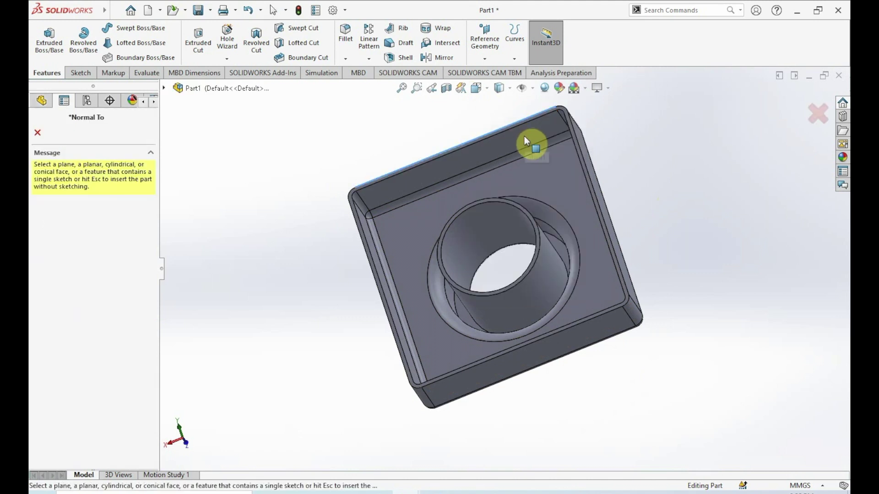
{"action": "left_click", "coordinate": [35, 133]}
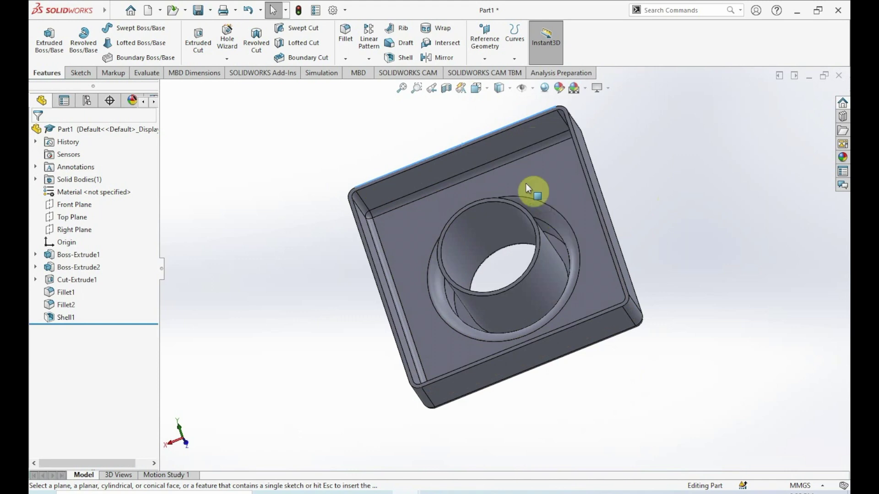
{"action": "scroll", "coordinate": [612, 172], "scroll_direction": "down", "scroll_amount": 5}
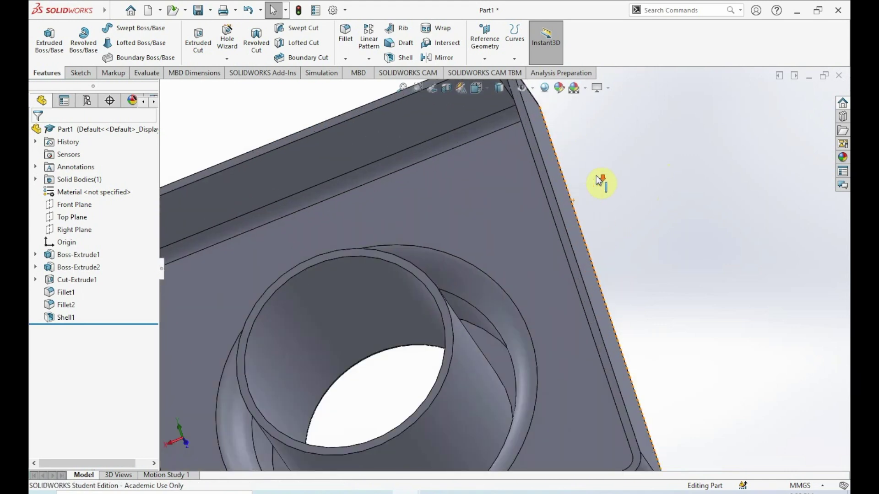
{"action": "right_click", "coordinate": [556, 211]}
{"action": "left_click", "coordinate": [620, 193]}
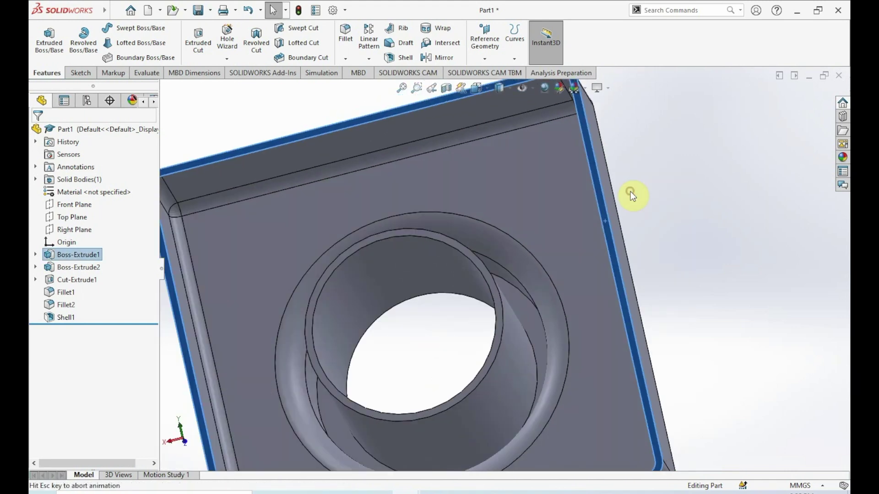
{"action": "left_click", "coordinate": [704, 193]}
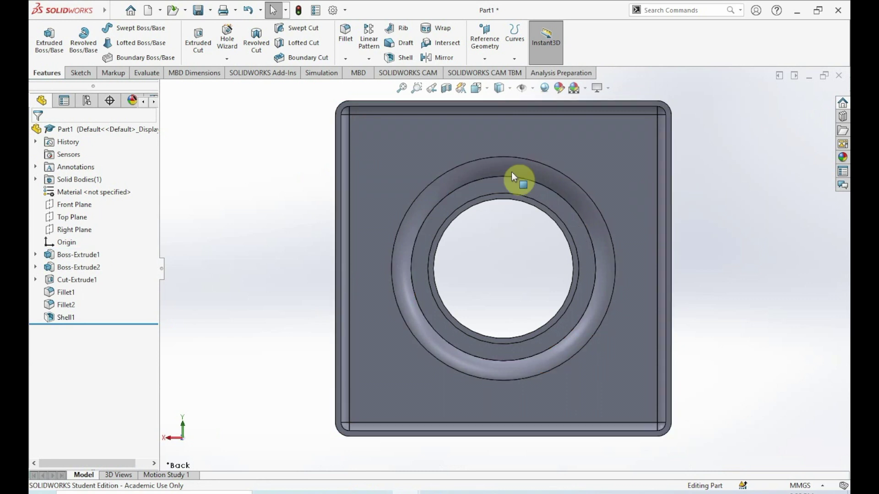
- Measure the wall thickness between the outer and inner straight edges of the shell's rim
{"action": "left_click", "coordinate": [145, 73]}
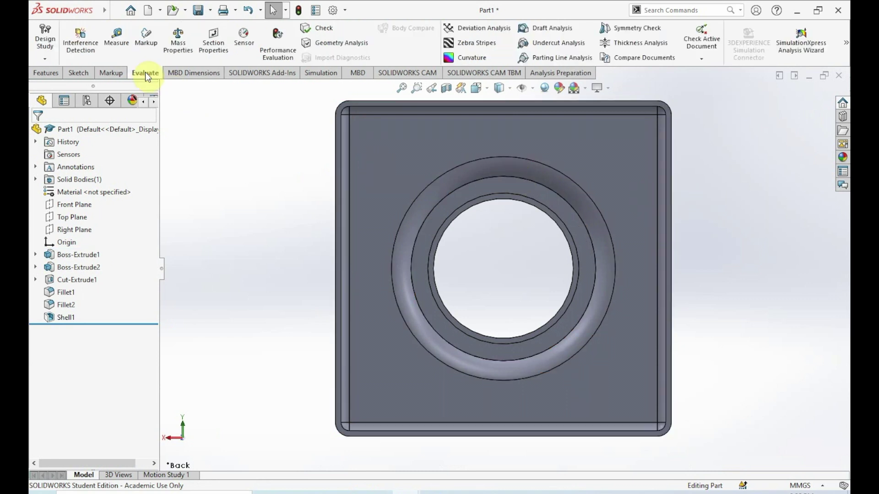
{"action": "left_click", "coordinate": [122, 51]}
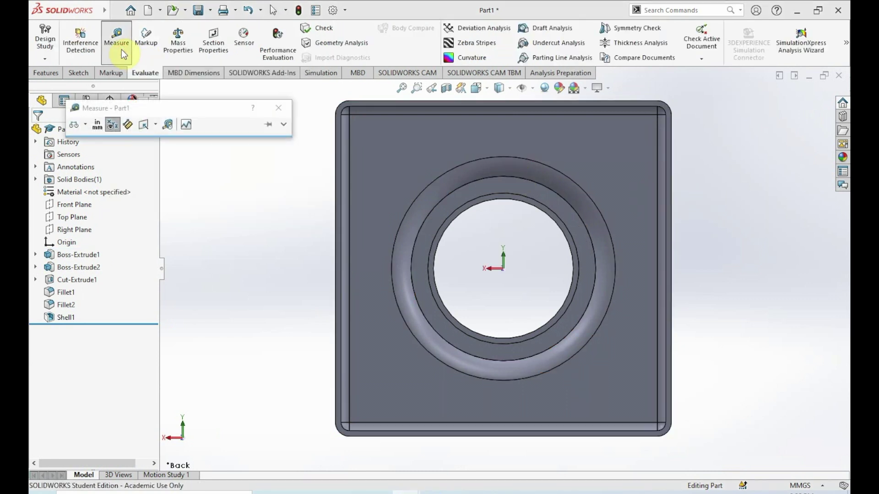
{"action": "left_click", "coordinate": [428, 94]}
{"action": "left_click", "coordinate": [427, 97]}
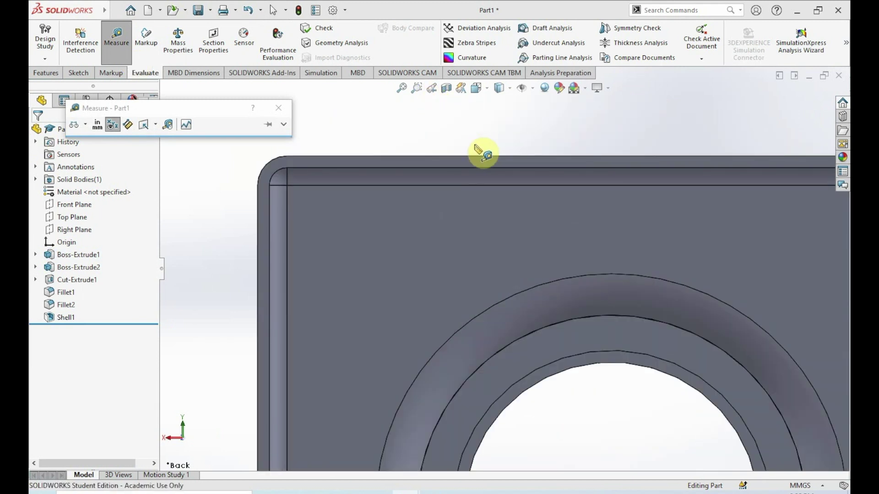
{"action": "left_click", "coordinate": [478, 156]}
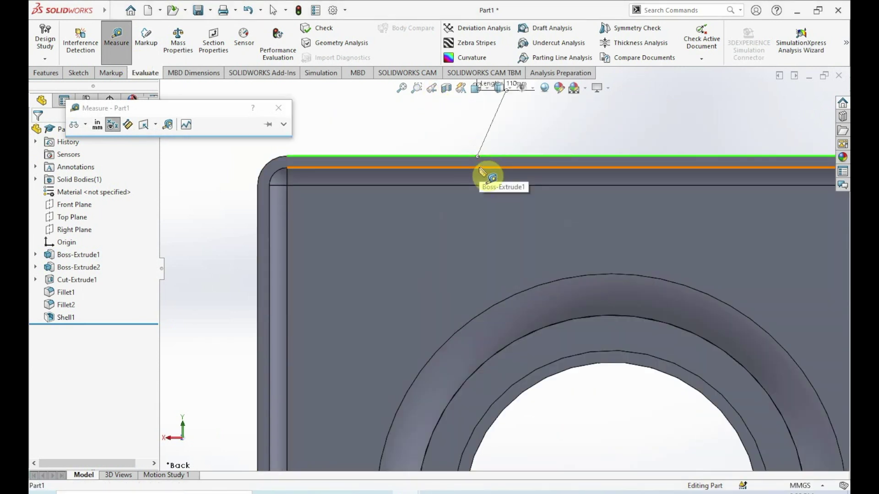
{"action": "left_click", "coordinate": [479, 167]}
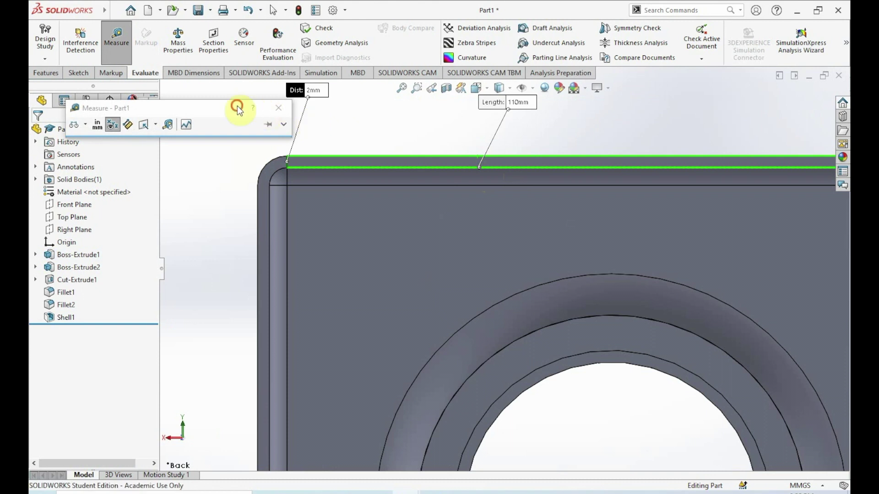
{"action": "left_click_drag", "start_coordinate": [236, 107], "coordinate": [185, 118]}
{"action": "scroll", "coordinate": [291, 157], "scroll_direction": "down", "scroll_amount": 2}
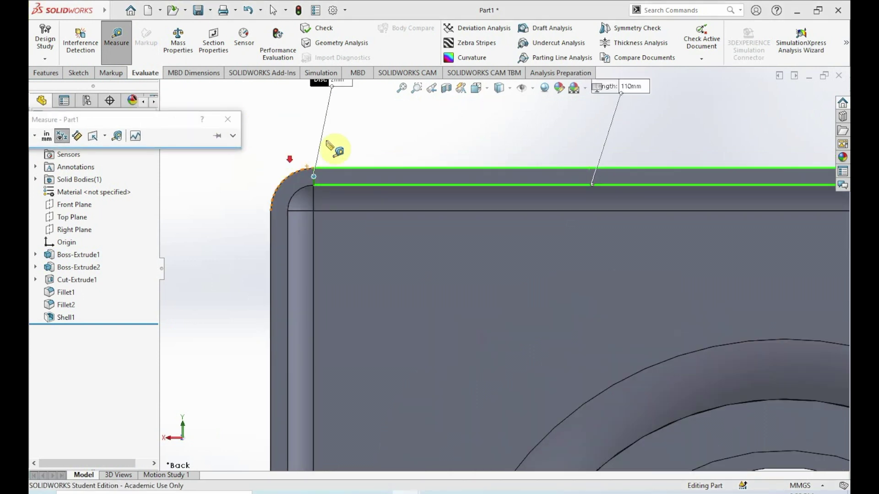
{"action": "left_click_drag", "start_coordinate": [343, 84], "coordinate": [340, 149]}
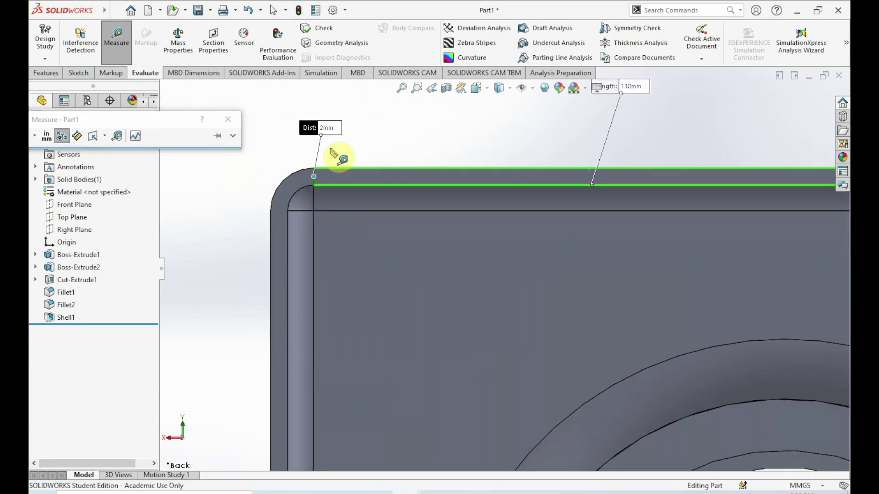
{"action": "scroll", "coordinate": [527, 256], "scroll_direction": "up", "scroll_amount": 5}
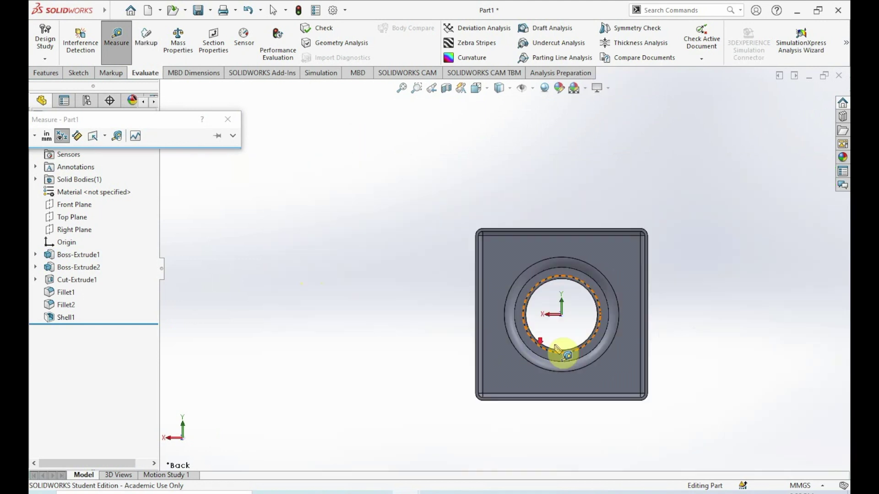
{"action": "scroll", "coordinate": [654, 289], "scroll_direction": "down", "scroll_amount": 2}
{"action": "middle_click_drag", "start_coordinate": [594, 183], "coordinate": [567, 309]}
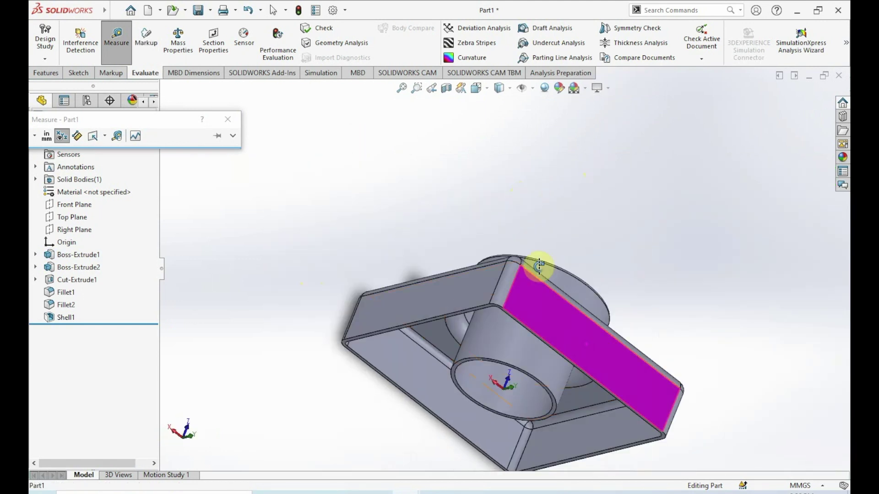
{"action": "left_click", "coordinate": [227, 119]}
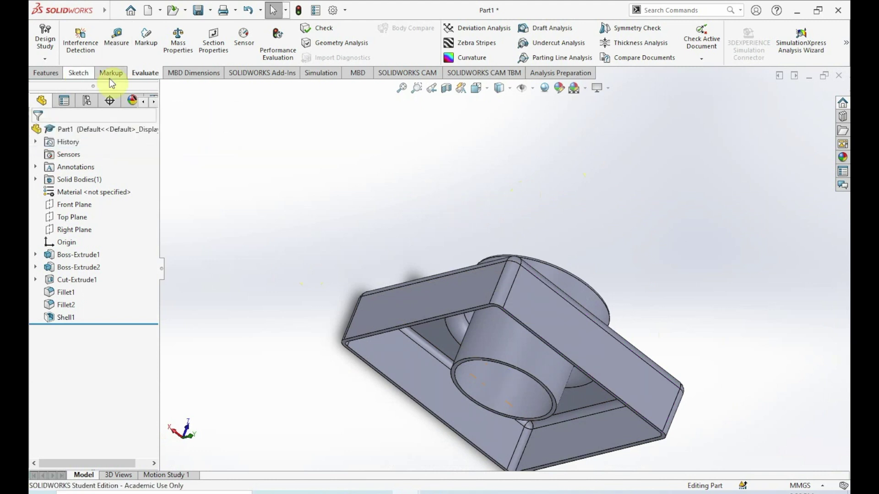
- Create a planar section view of the part on the Right Plane from the isometric orientation and inspect the cut interior
{"action": "left_click", "coordinate": [46, 73]}
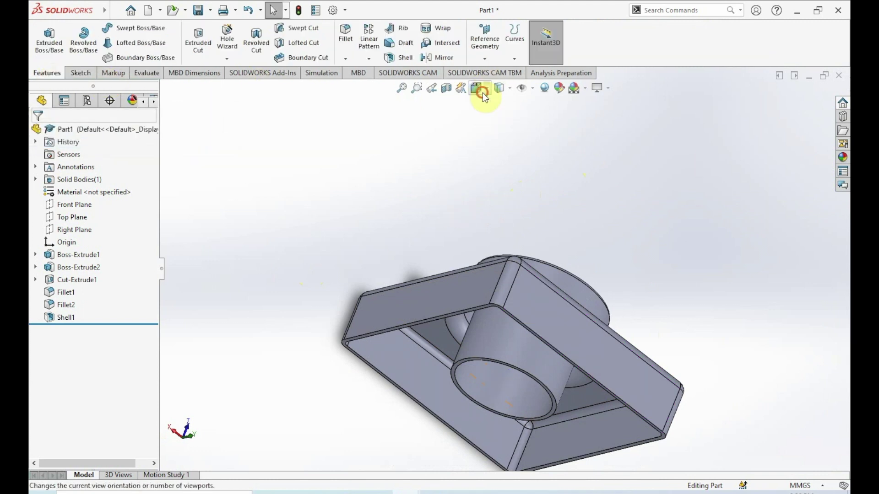
{"action": "mouse_move", "coordinate": [476, 88]}
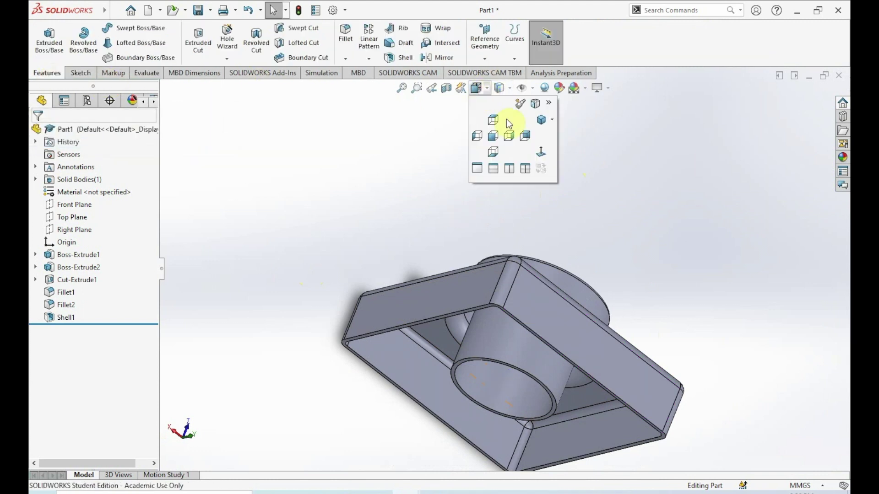
{"action": "left_click", "coordinate": [540, 122]}
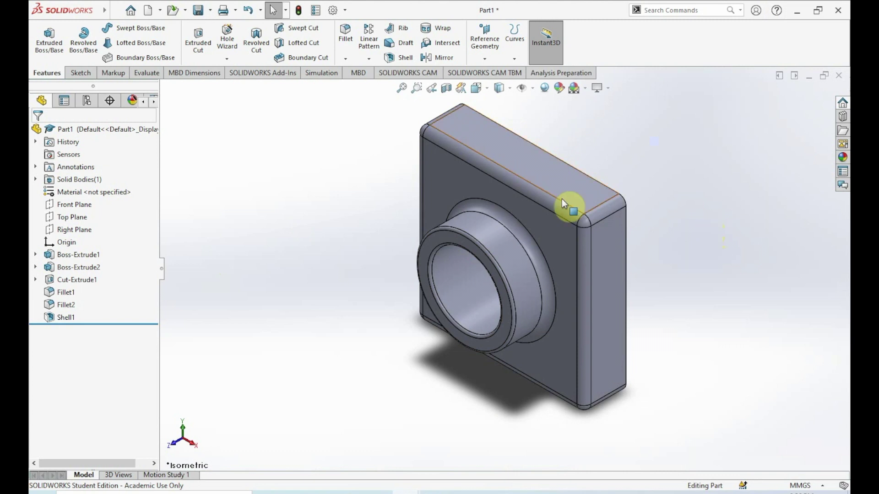
{"action": "left_click", "coordinate": [448, 87]}
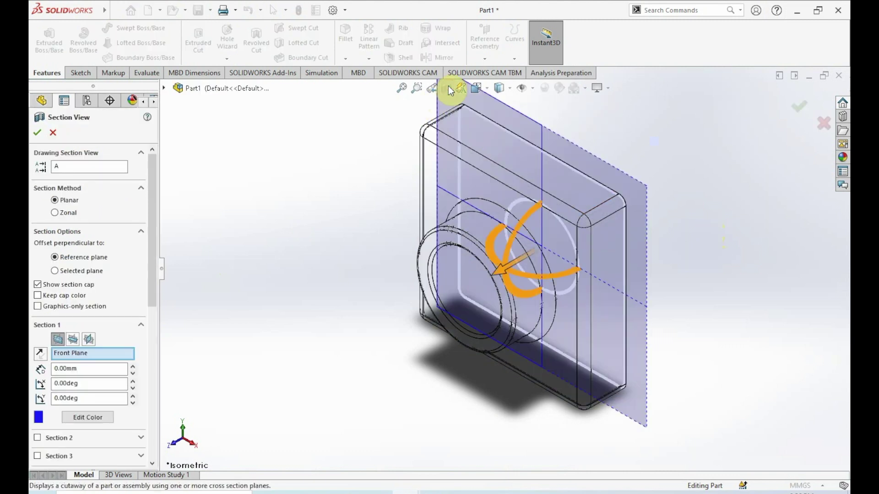
{"action": "scroll", "coordinate": [156, 197], "scroll_direction": "down", "scroll_amount": 3}
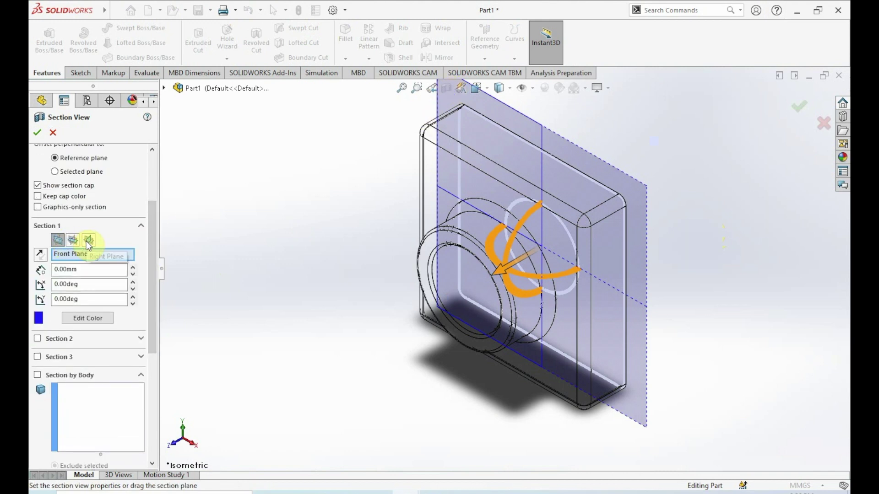
{"action": "left_click", "coordinate": [88, 240]}
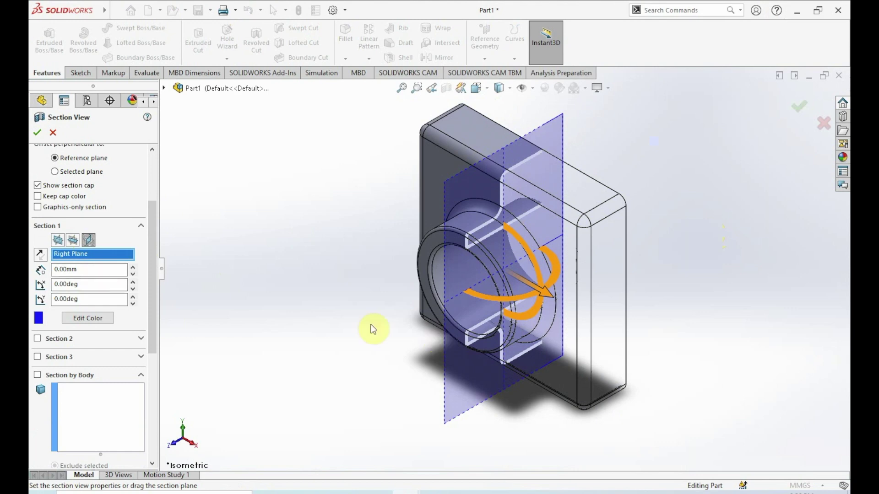
{"action": "left_click", "coordinate": [37, 132]}
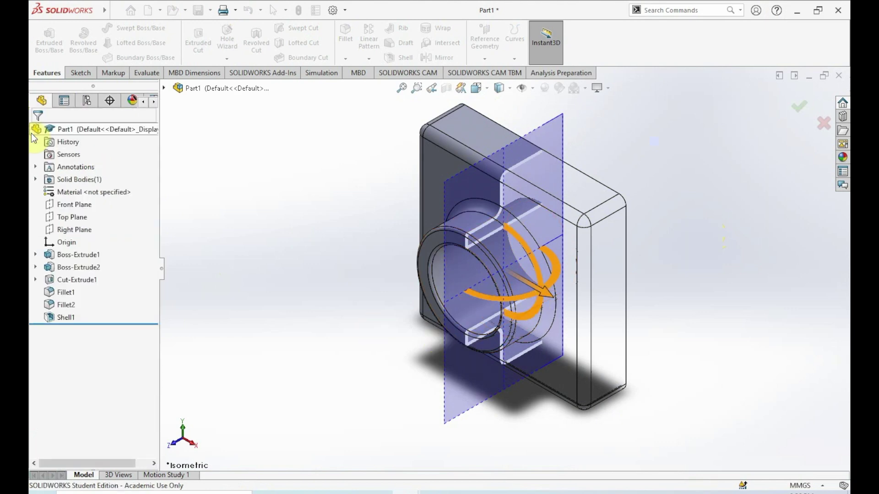
{"action": "middle_click_drag", "start_coordinate": [322, 302], "coordinate": [308, 271]}
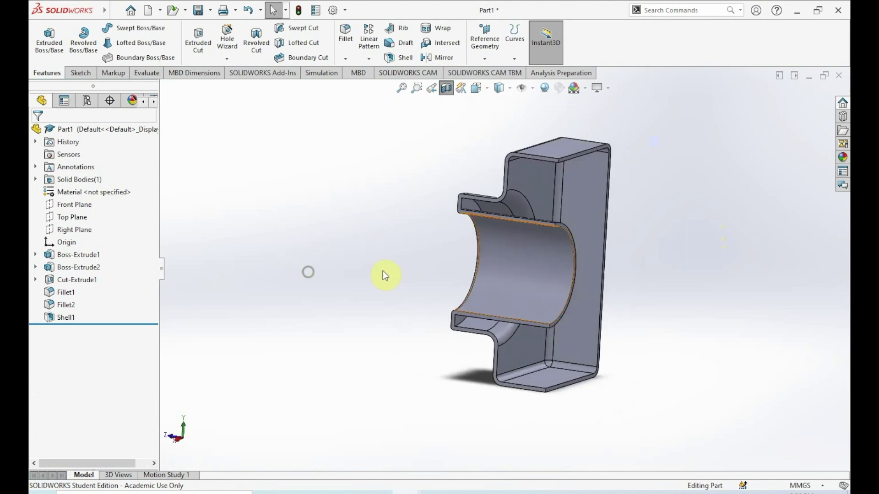
- Inspect the sectioned interior from several angles, close the section view and return the whole part to the isometric orientation
{"action": "scroll", "coordinate": [527, 214], "scroll_direction": "up", "scroll_amount": 4}
{"action": "scroll", "coordinate": [493, 271], "scroll_direction": "up", "scroll_amount": 2}
{"action": "middle_click_drag", "start_coordinate": [493, 266], "coordinate": [526, 369]}
{"action": "scroll", "coordinate": [452, 314], "scroll_direction": "down", "scroll_amount": 3}
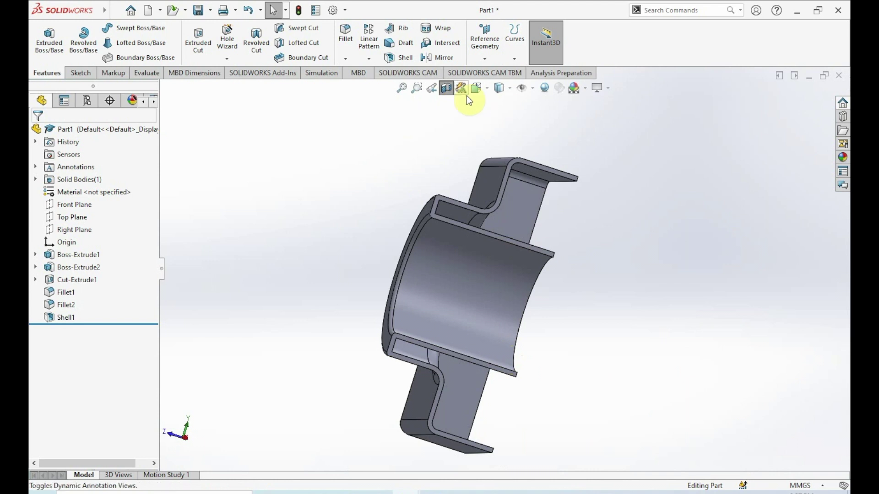
{"action": "left_click", "coordinate": [476, 88]}
{"action": "left_click", "coordinate": [543, 126]}
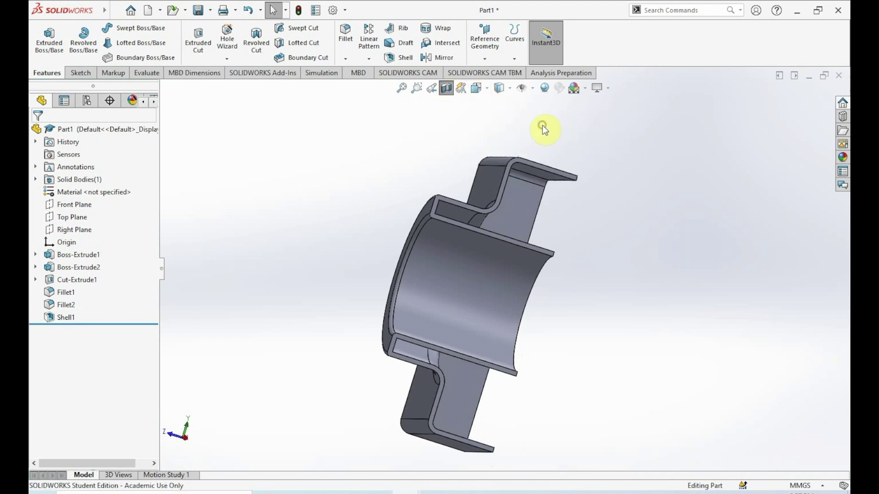
{"action": "left_click", "coordinate": [444, 91]}
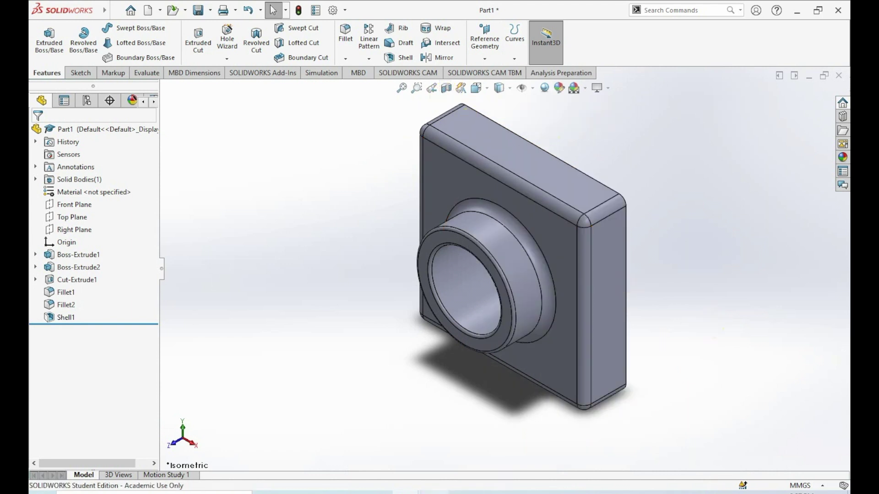
{"action": "mouse_move", "coordinate": [406, 492]}
{"action": "left_click", "coordinate": [744, 268]}
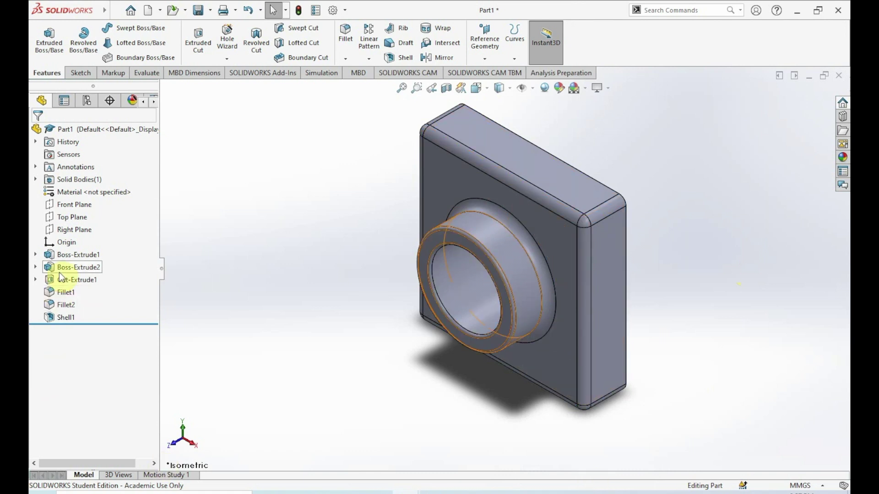
- Set the extrusion depth of the base block, Boss-Extrude1, to 50 mm through its model dimension
{"action": "left_click", "coordinate": [68, 257]}
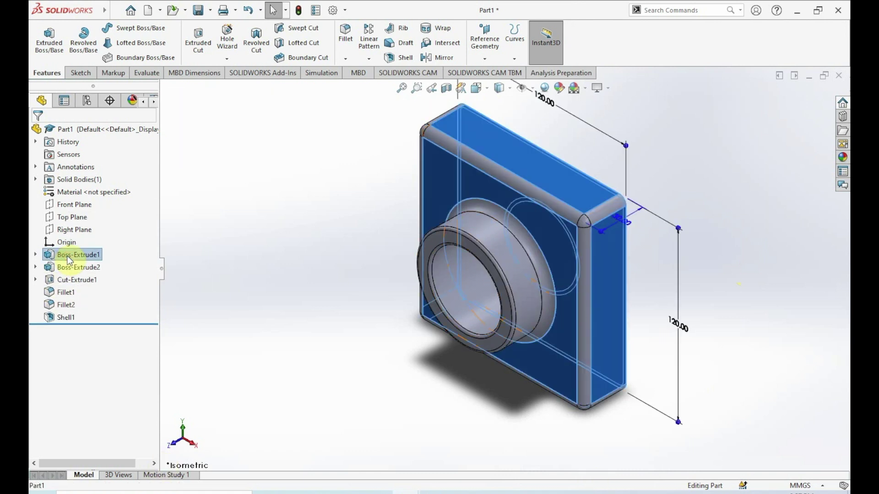
{"action": "left_click", "coordinate": [256, 333]}
{"action": "left_click", "coordinate": [77, 254]}
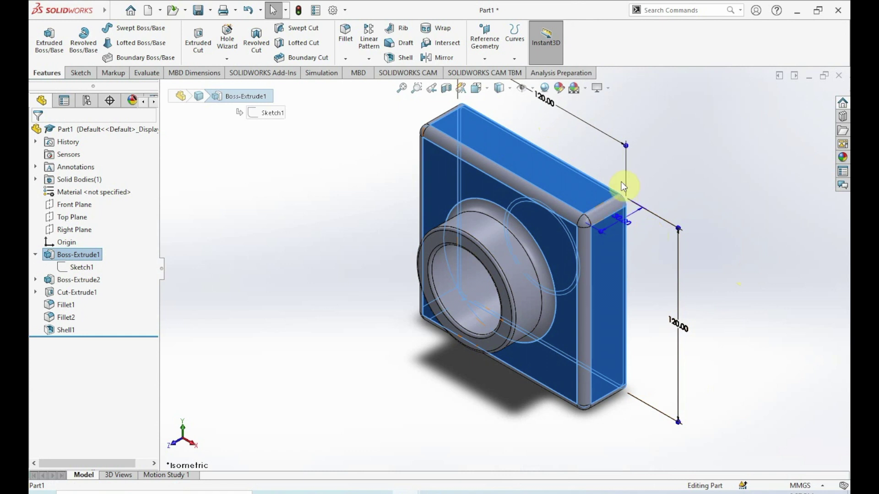
{"action": "middle_click_drag", "start_coordinate": [618, 173], "coordinate": [626, 261]}
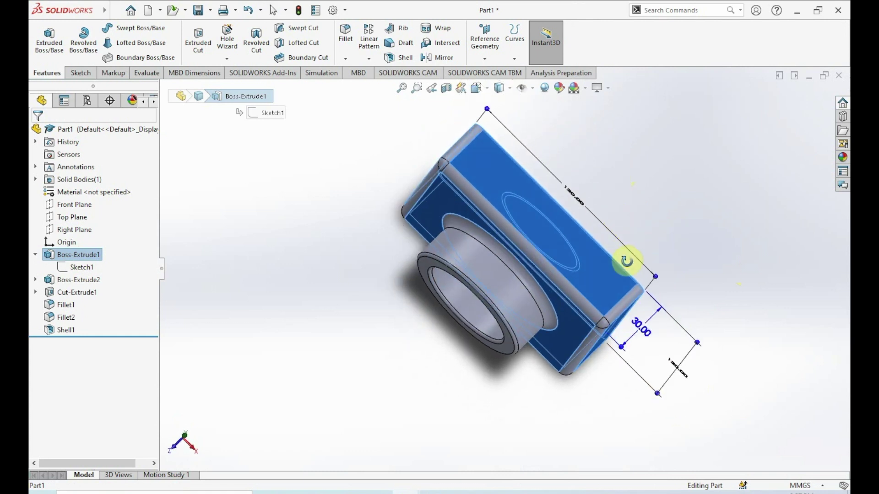
{"action": "double_click", "coordinate": [645, 327]}
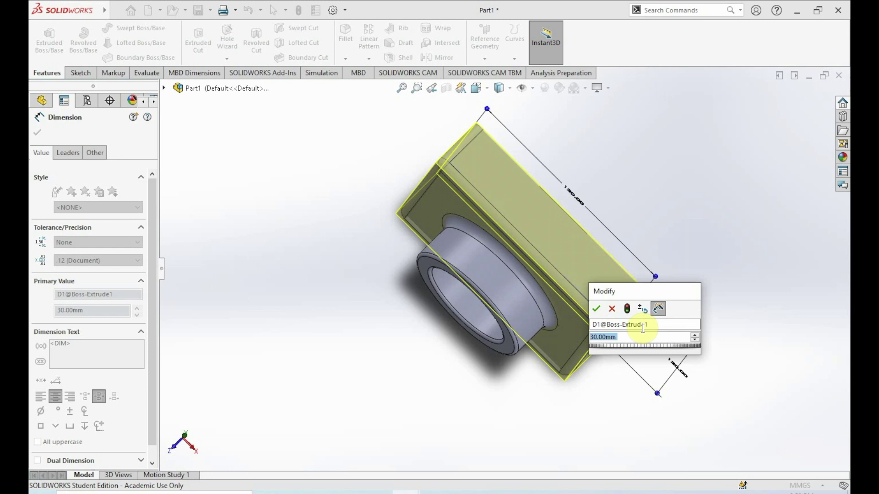
{"action": "type", "text": "50"}
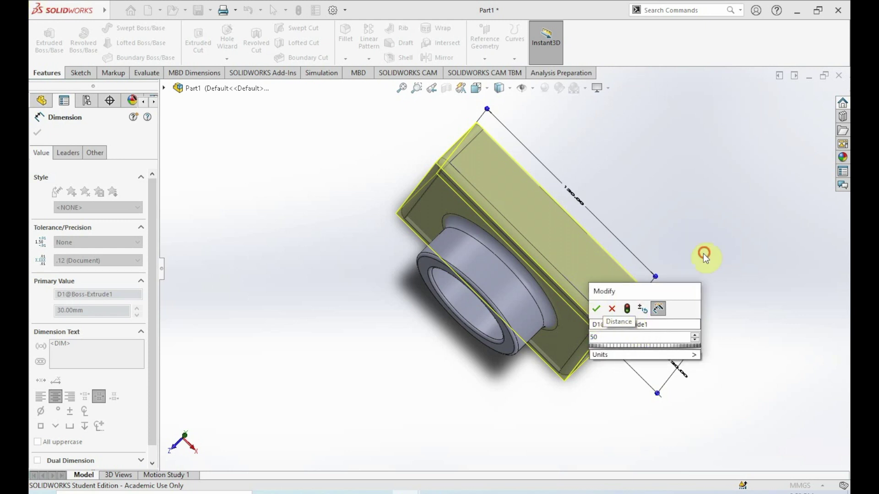
{"action": "left_click", "coordinate": [595, 309]}
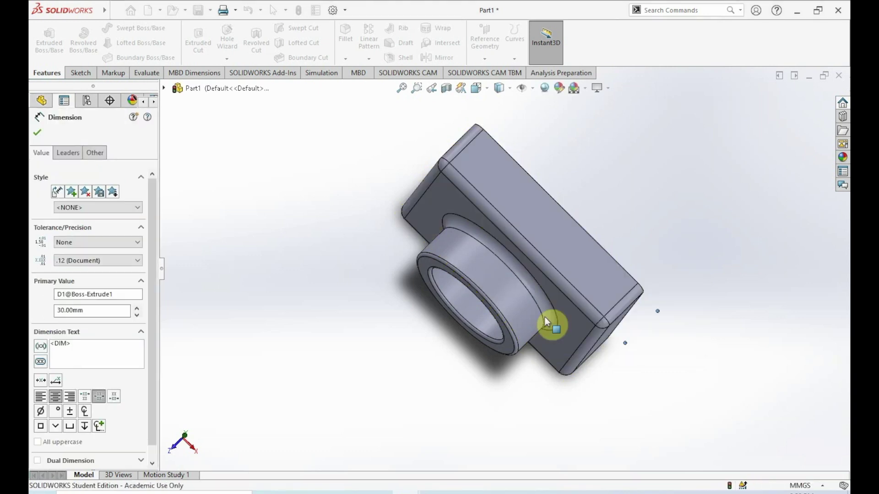
{"action": "left_click", "coordinate": [37, 132]}
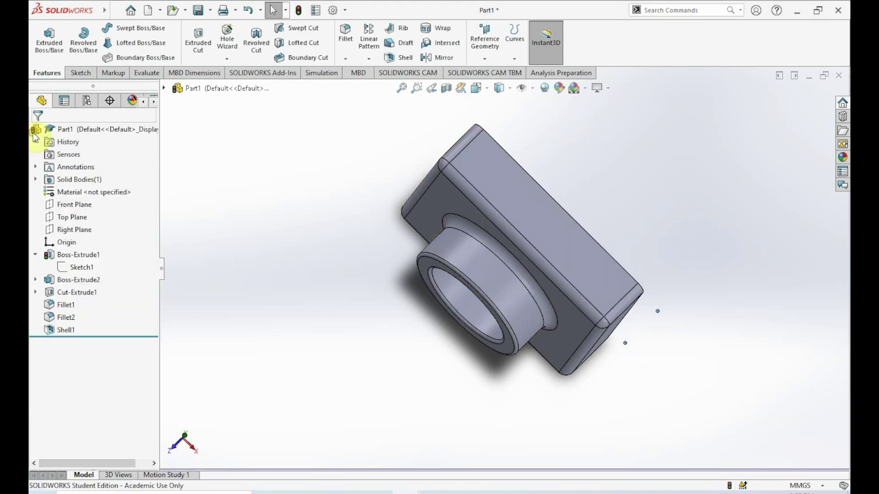
- Rebuild the part in the isometric orientation to apply the new block depth, and collapse the block feature's sketch listing
{"action": "left_click", "coordinate": [485, 90]}
{"action": "left_click", "coordinate": [537, 120]}
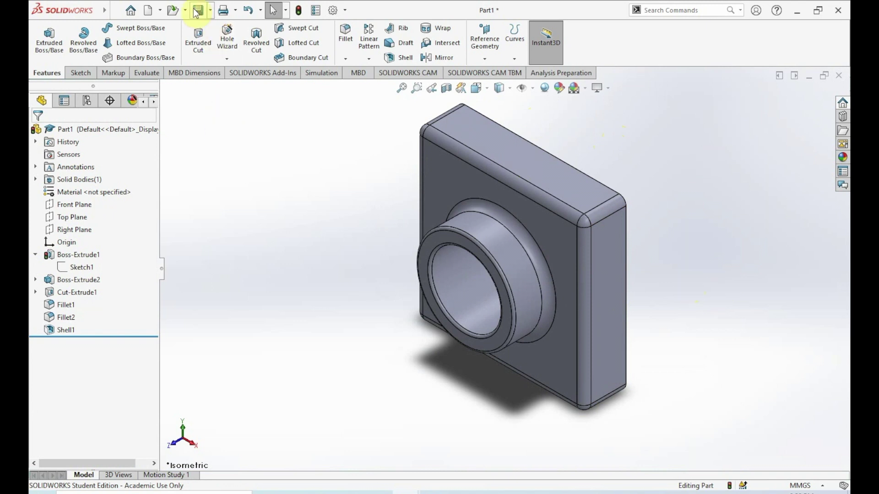
{"action": "left_click", "coordinate": [295, 11]}
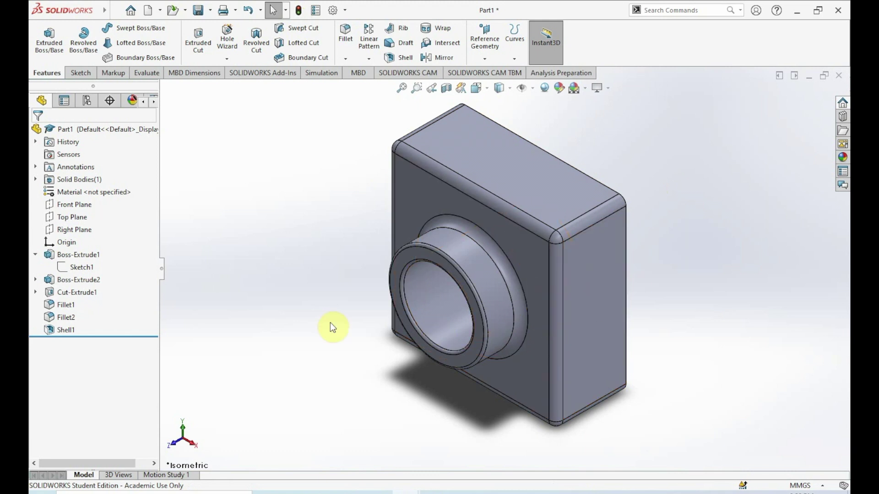
{"action": "left_click", "coordinate": [36, 255]}
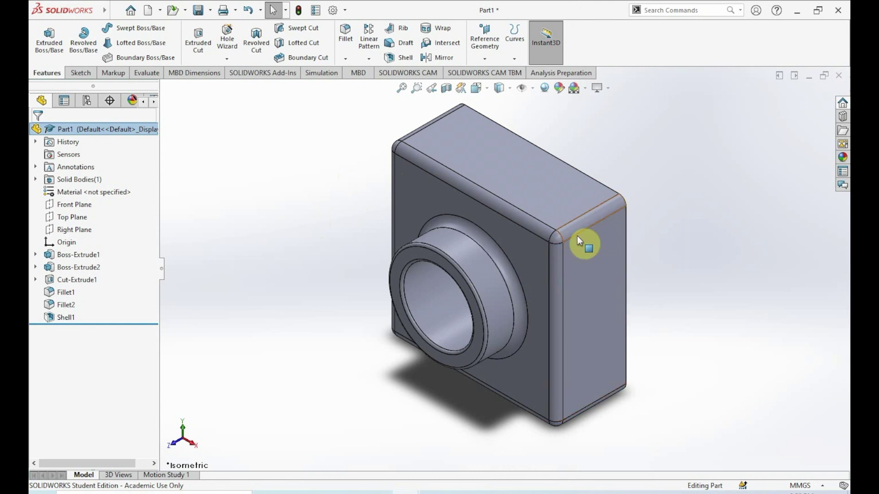
- Edit Fillet1 and remove the block's front face from its items to fillet, keeping only the four corner edges
{"action": "right_click", "coordinate": [64, 293]}
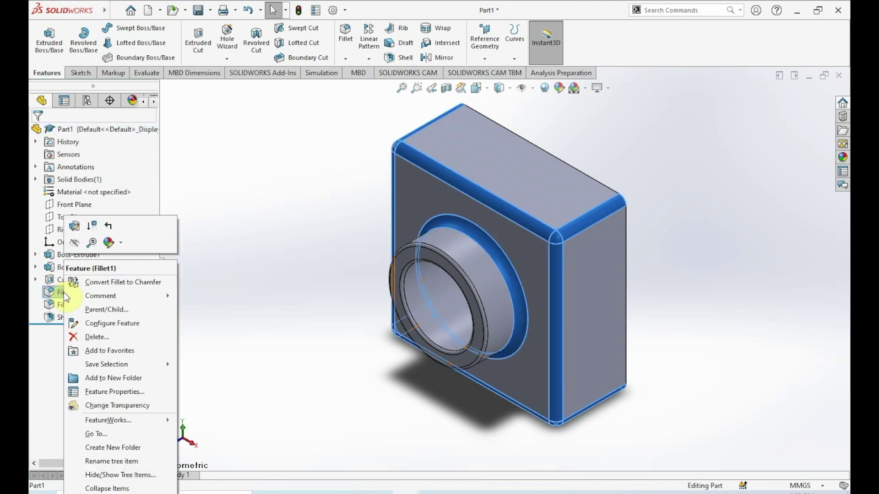
{"action": "left_click", "coordinate": [74, 227]}
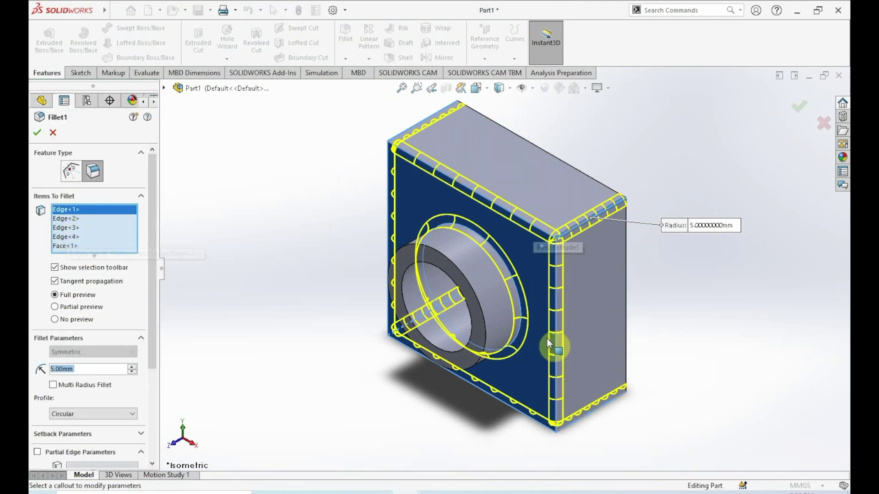
{"action": "left_click", "coordinate": [59, 247]}
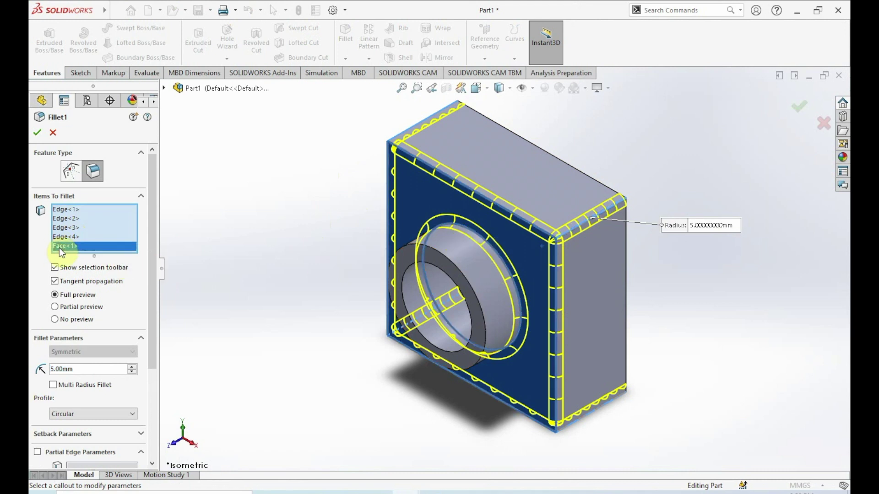
{"action": "right_click", "coordinate": [62, 246]}
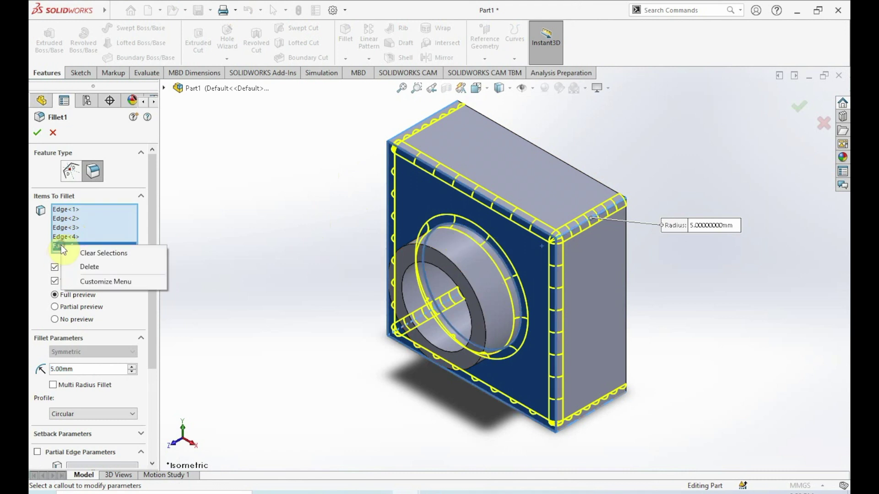
{"action": "left_click", "coordinate": [67, 268]}
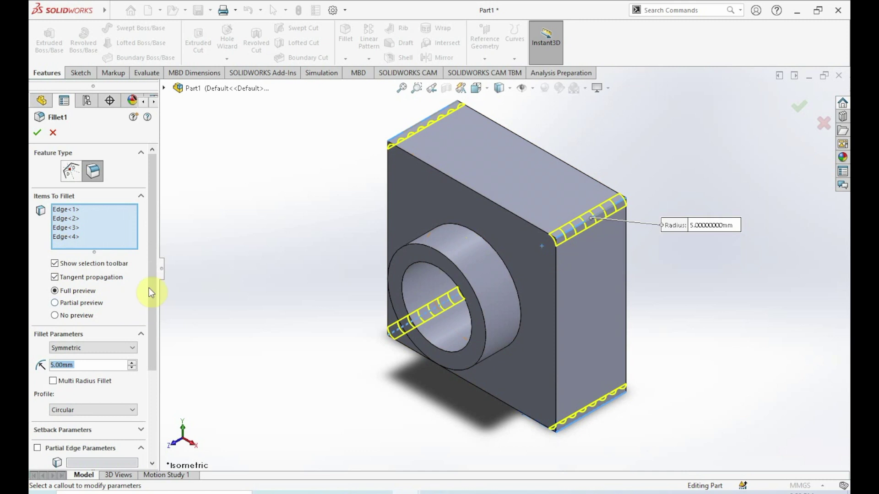
- Set the radius of the block's four corner edge fillets to 10 mm and accept the edited feature
{"action": "scroll", "coordinate": [150, 287], "scroll_direction": "down", "scroll_amount": 3}
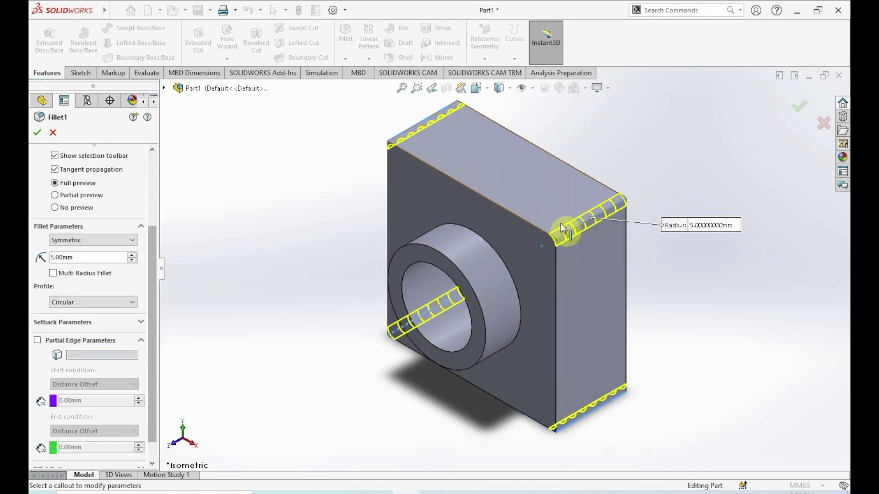
{"action": "left_click", "coordinate": [90, 256]}
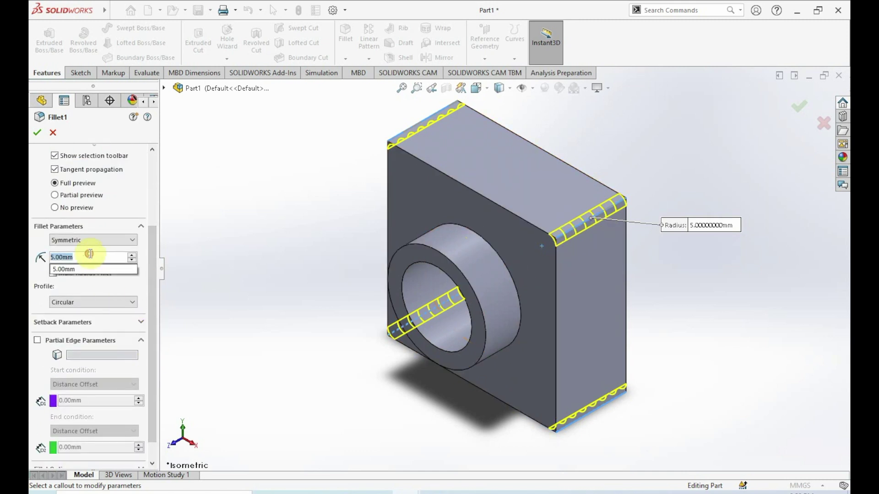
{"action": "type", "text": "10"}
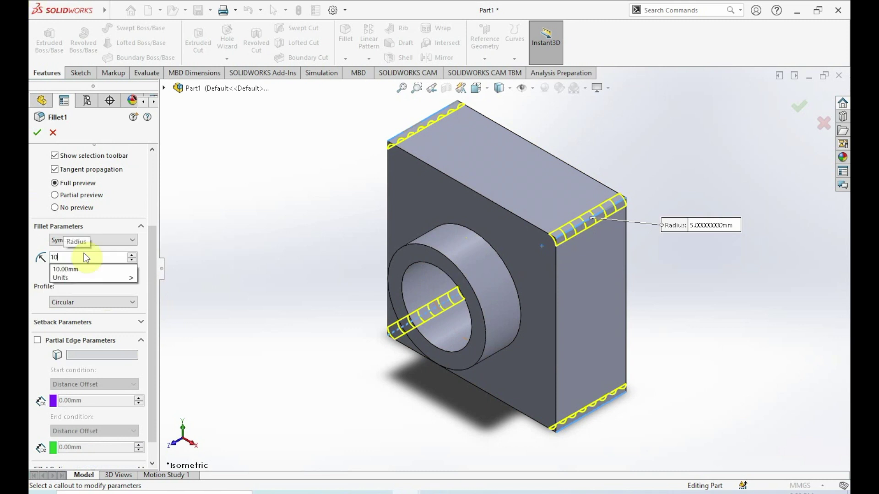
{"action": "left_click", "coordinate": [240, 265]}
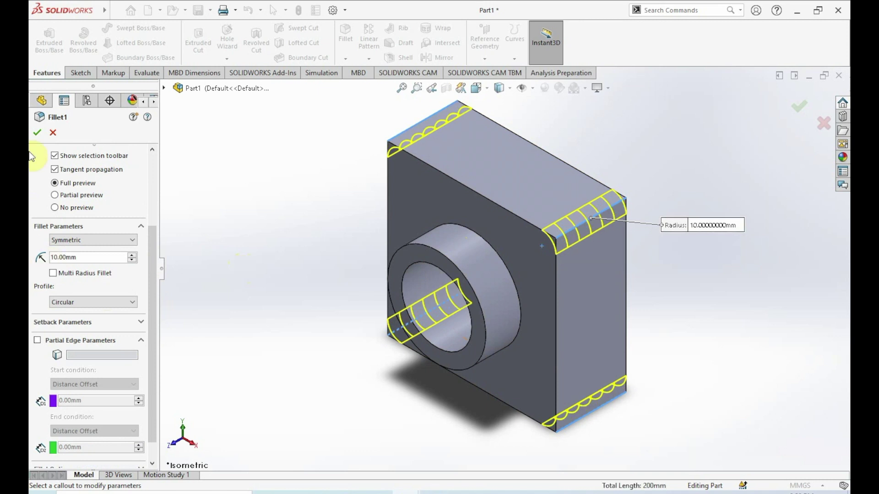
{"action": "left_click", "coordinate": [37, 133]}
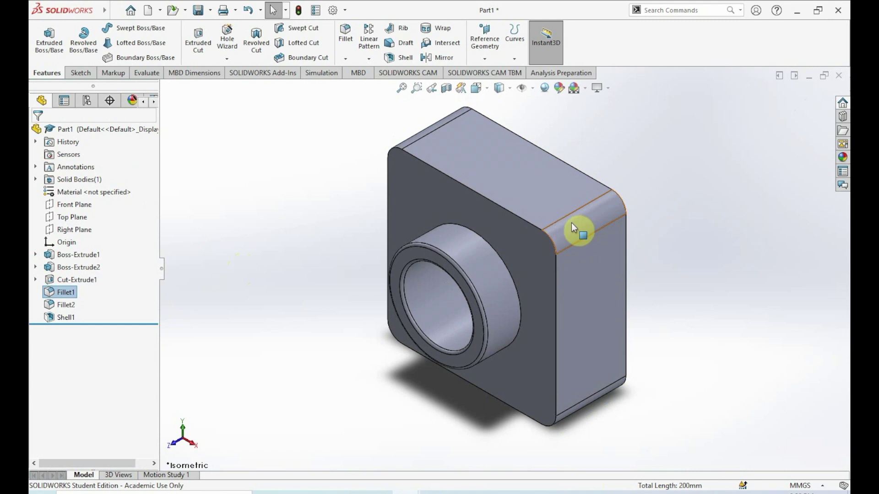
{"action": "left_click", "coordinate": [689, 307]}
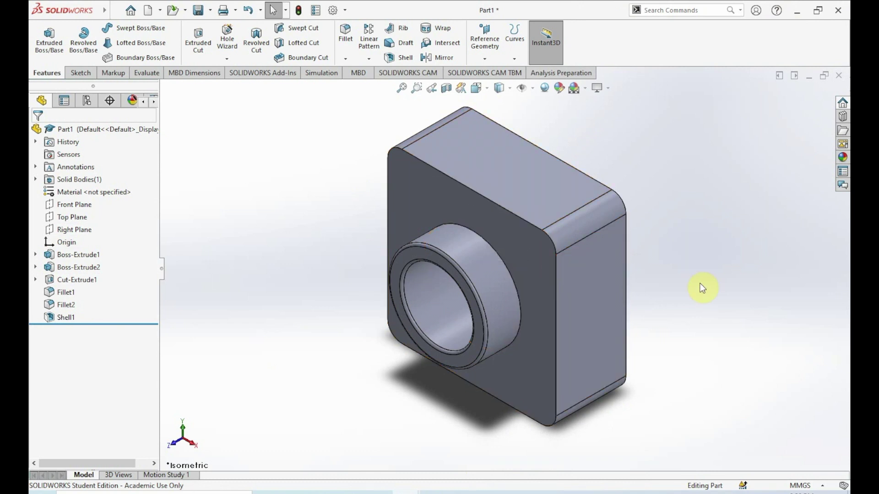
- Roll the feature history back to the point between Fillet2 and Shell1
{"action": "left_click", "coordinate": [83, 324]}
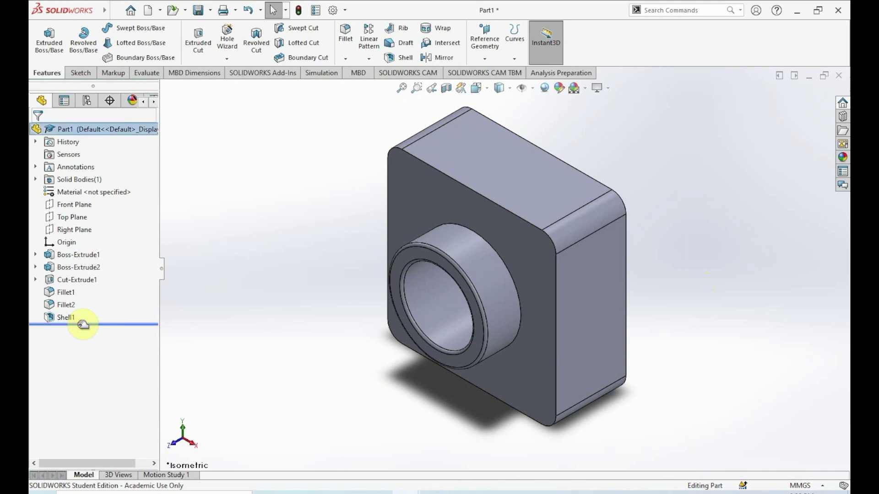
{"action": "left_click_drag", "start_coordinate": [83, 325], "coordinate": [89, 312]}
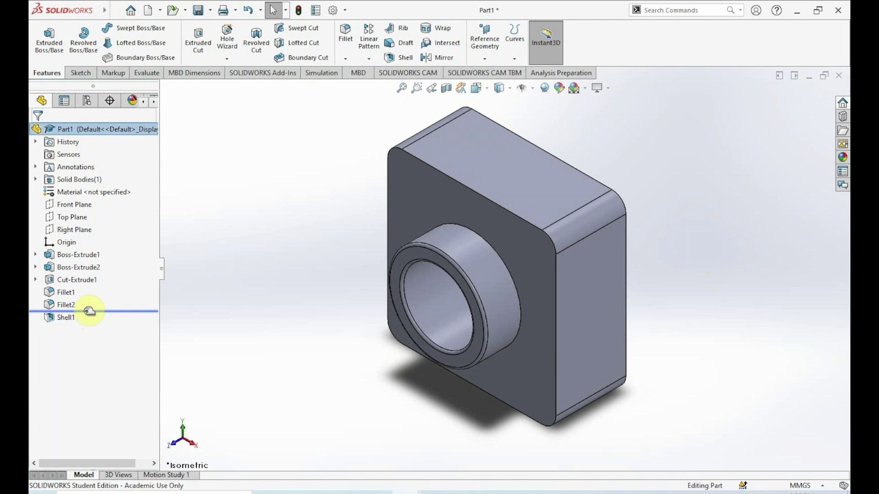
{"action": "left_click_drag", "start_coordinate": [89, 312], "coordinate": [89, 311]}
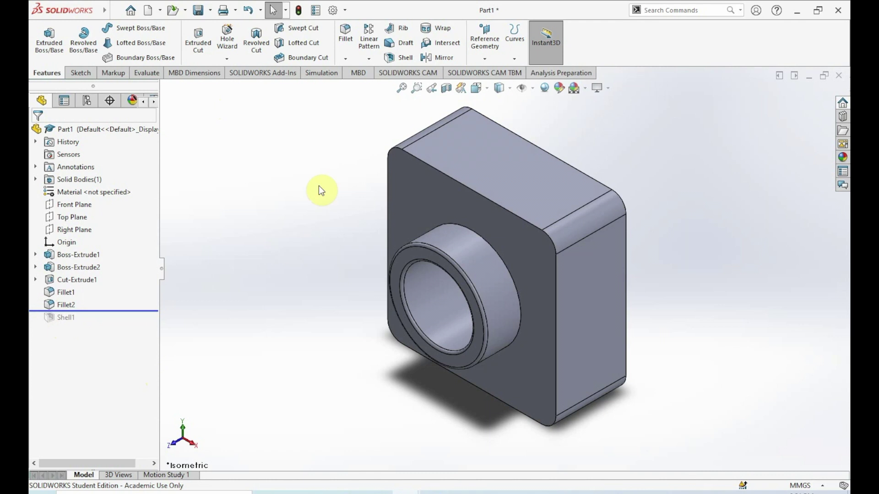
- Add a 5 mm constant size fillet to the block's front face, rounding its outer edges and the base of the boss
{"action": "left_click", "coordinate": [346, 39]}
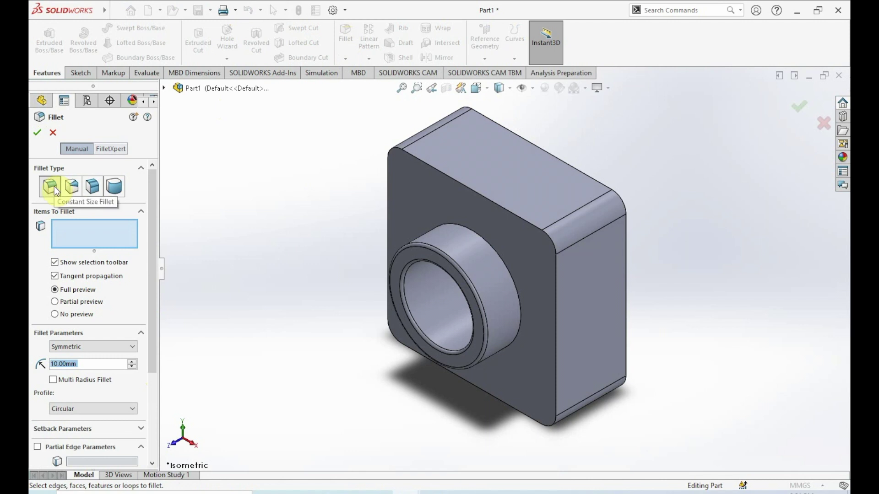
{"action": "left_click", "coordinate": [70, 233]}
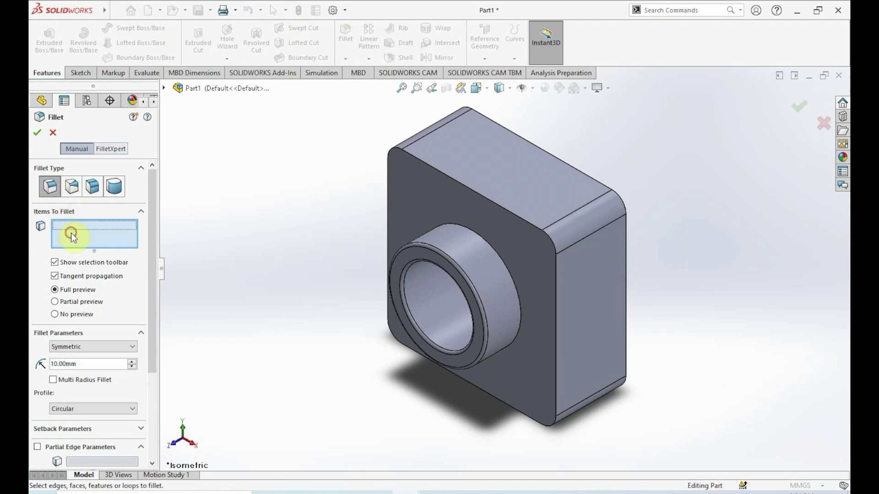
{"action": "left_click", "coordinate": [412, 210]}
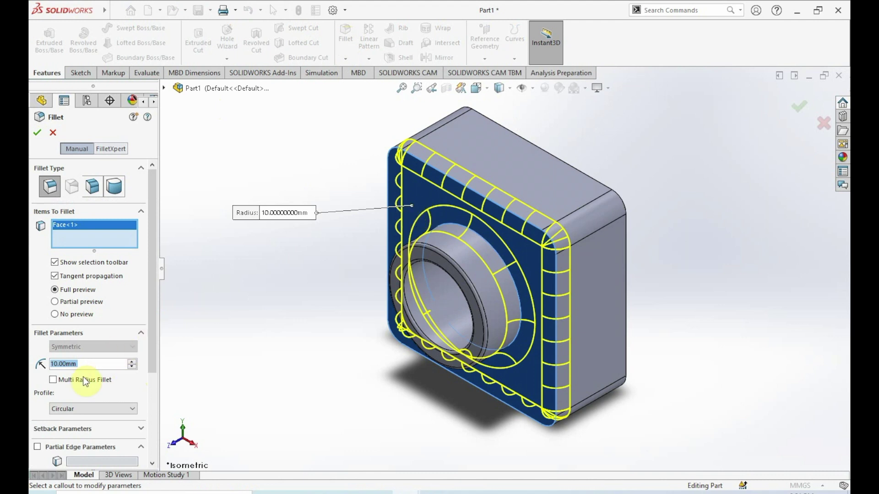
{"action": "left_click_drag", "start_coordinate": [153, 287], "coordinate": [138, 340]}
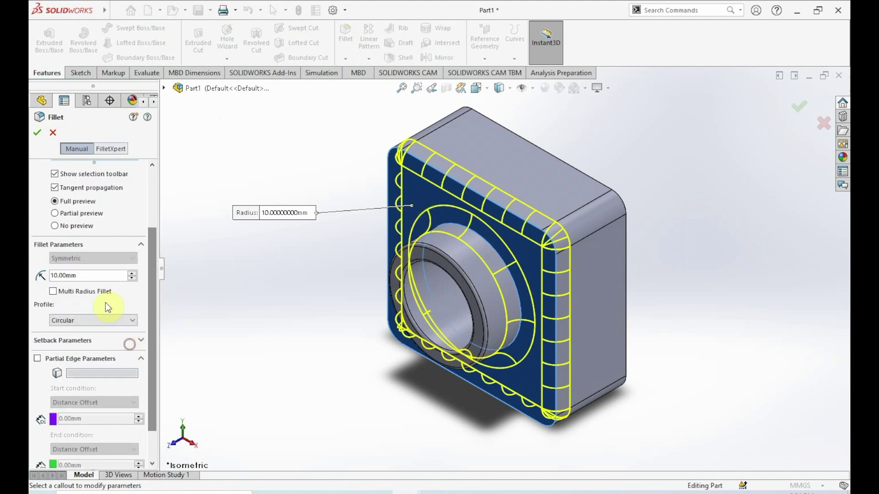
{"action": "double_click", "coordinate": [100, 278]}
{"action": "type", "text": "5"}
{"action": "key", "text": "Return"}
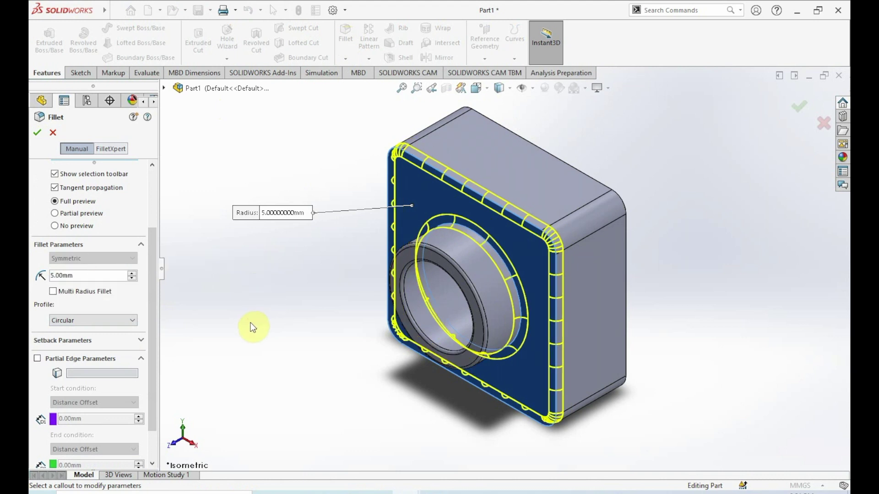
{"action": "left_click", "coordinate": [37, 132]}
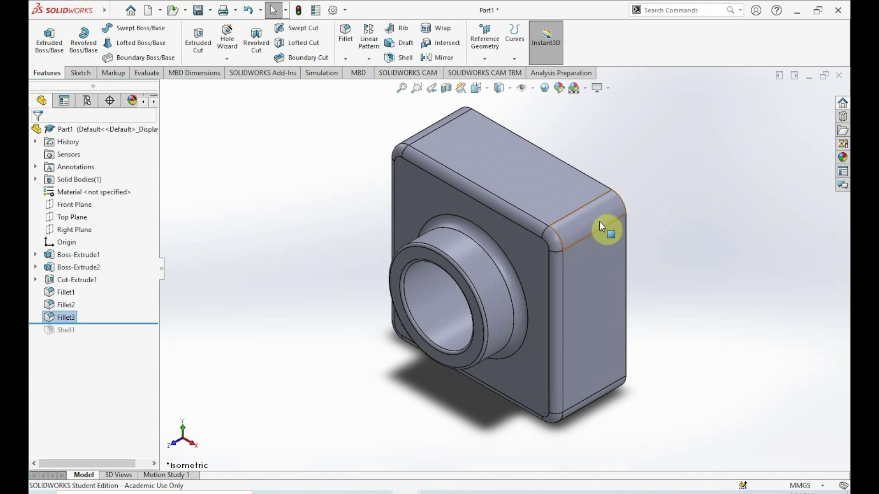
{"action": "left_click", "coordinate": [235, 247]}
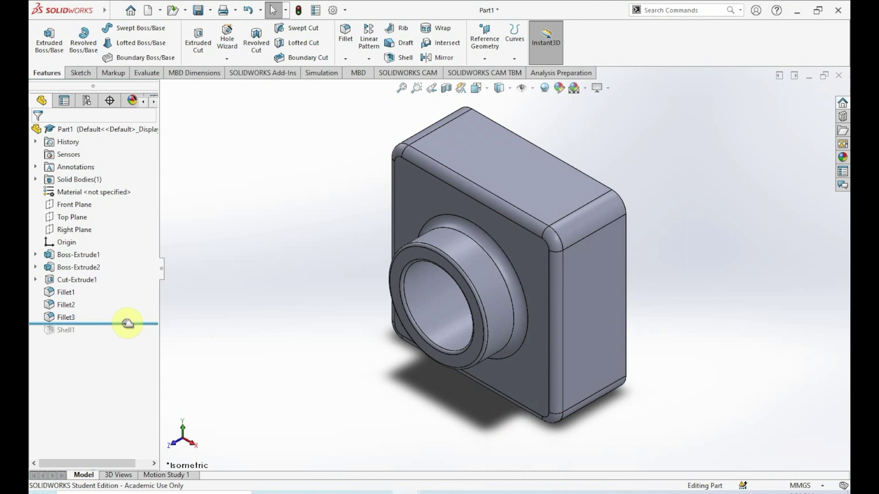
- Roll the feature history forward past Shell1 so the shell is included in the part again
{"action": "left_click_drag", "start_coordinate": [126, 323], "coordinate": [124, 340]}
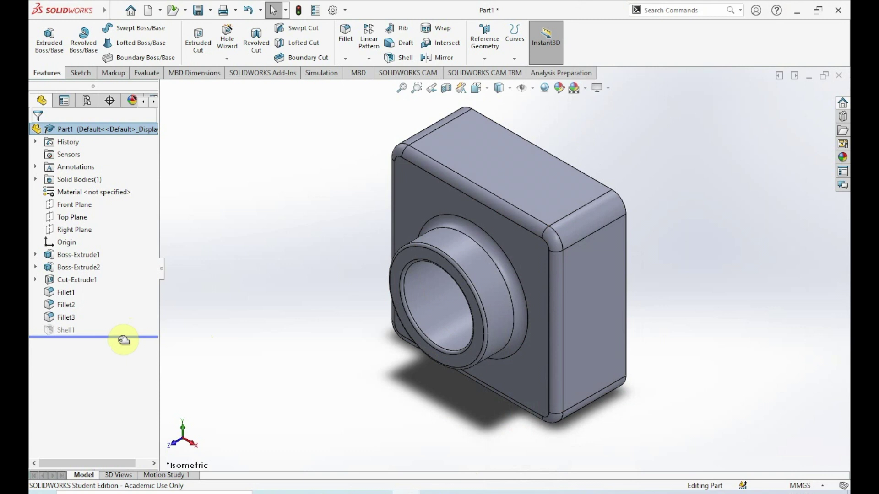
{"action": "left_click_drag", "start_coordinate": [123, 340], "coordinate": [119, 341]}
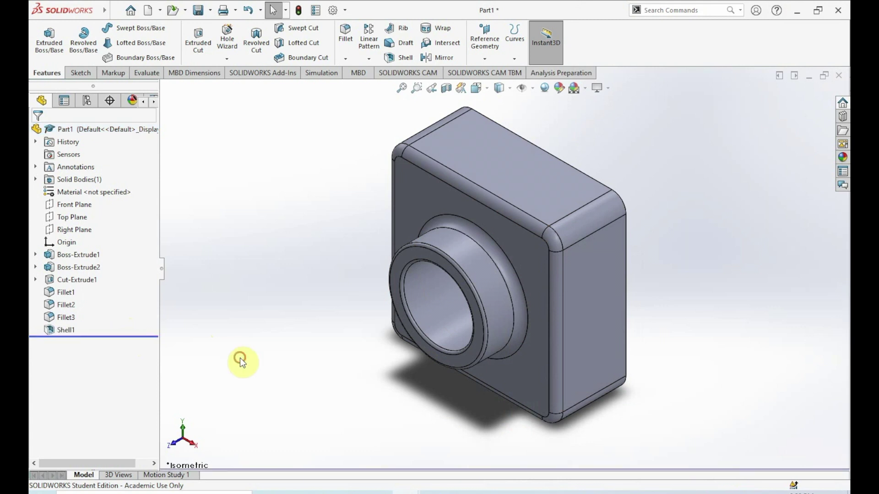
{"action": "left_click", "coordinate": [710, 184]}
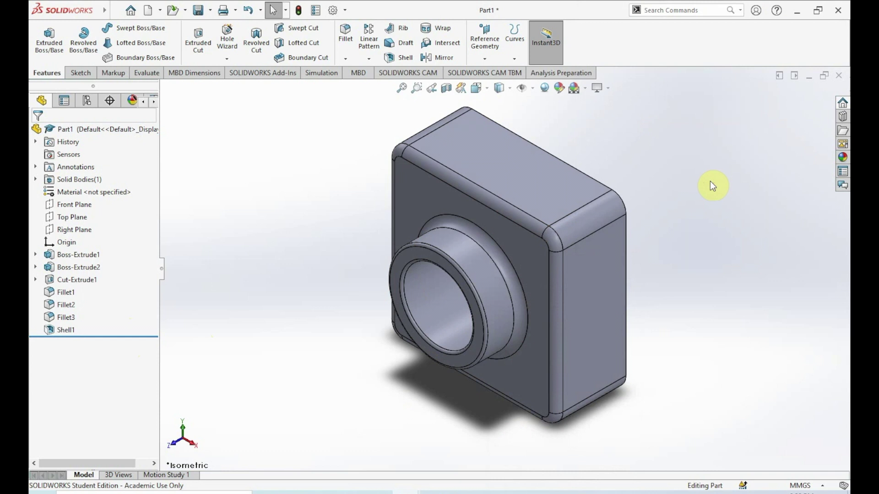
- Examine the shelled part and its open back in RealView Graphics, then restore the isometric view and turn RealView off
{"action": "left_click", "coordinate": [544, 88]}
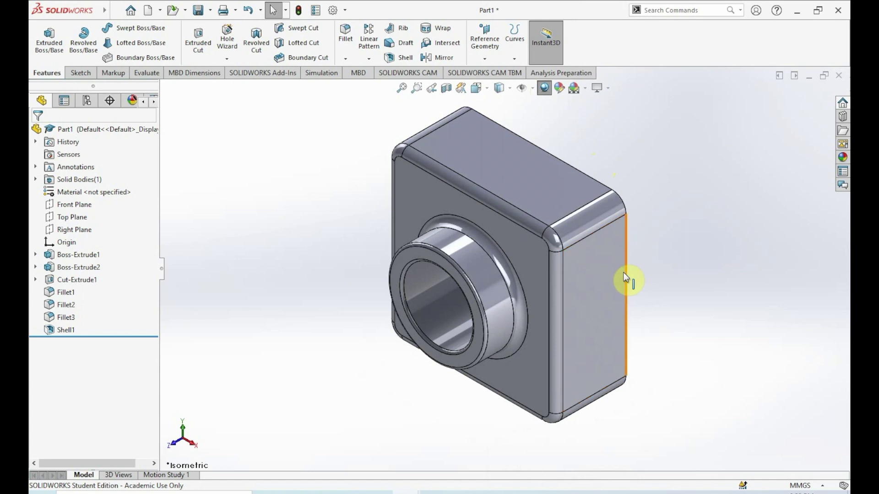
{"action": "middle_click_drag", "start_coordinate": [624, 271], "coordinate": [500, 353]}
{"action": "left_click", "coordinate": [478, 88]}
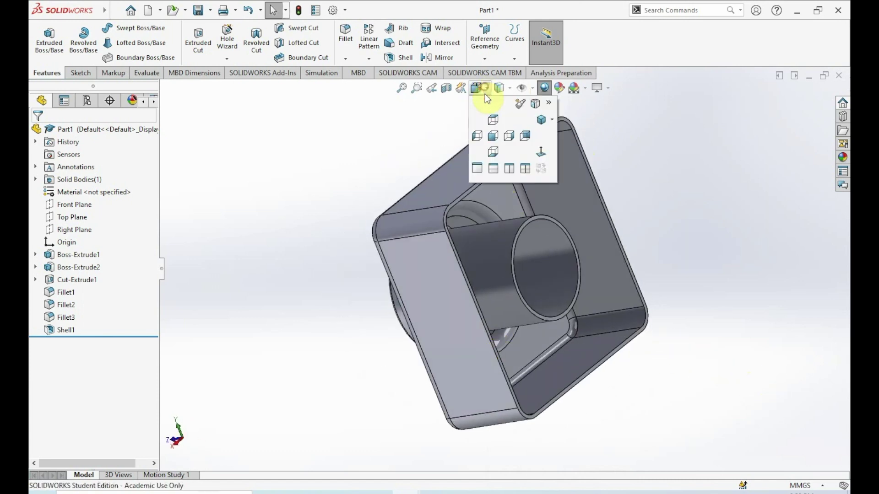
{"action": "left_click", "coordinate": [537, 122]}
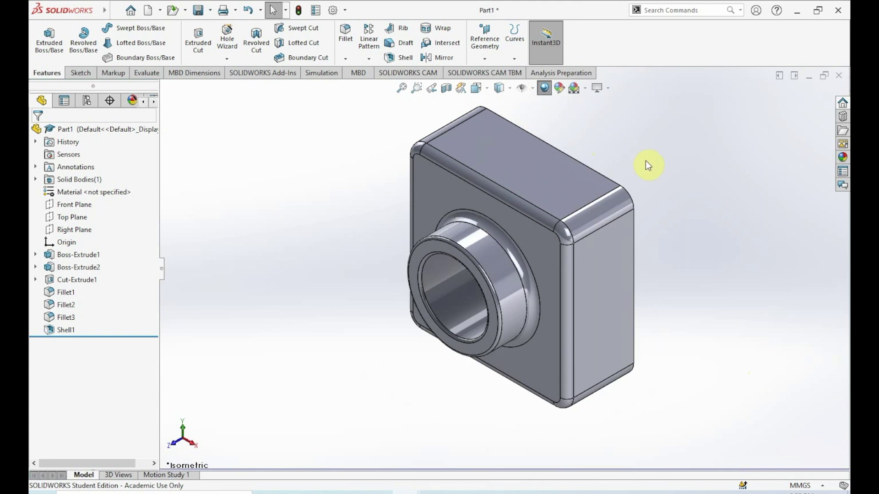
{"action": "left_click", "coordinate": [544, 88]}
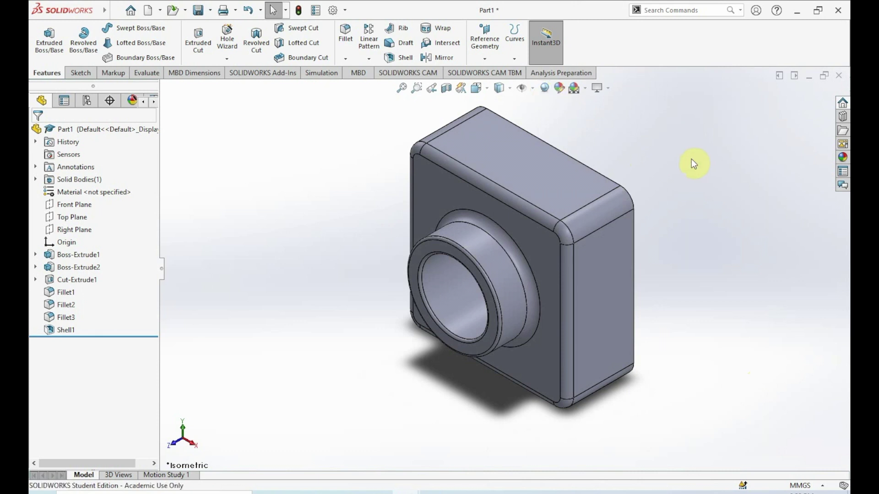
- Open the interface customization and locate the RealView Graphics command in the View category of commands
{"action": "mouse_move", "coordinate": [73, 15]}
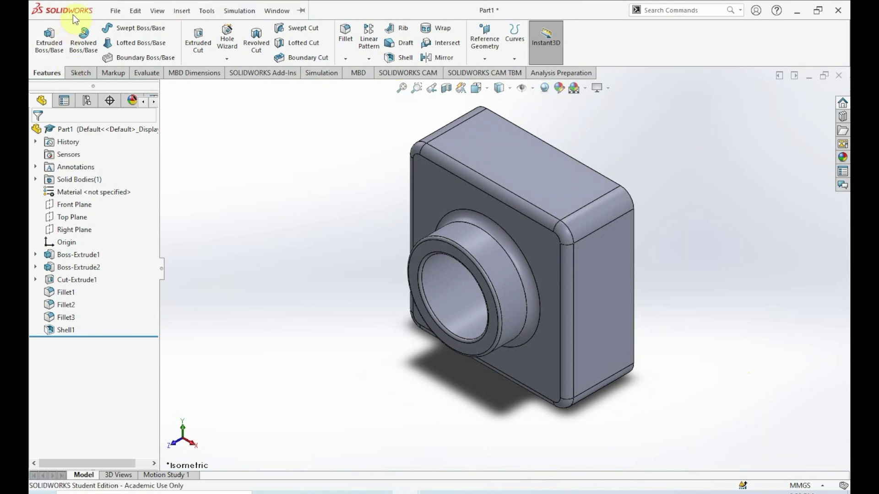
{"action": "left_click", "coordinate": [157, 11]}
{"action": "mouse_move", "coordinate": [202, 12]}
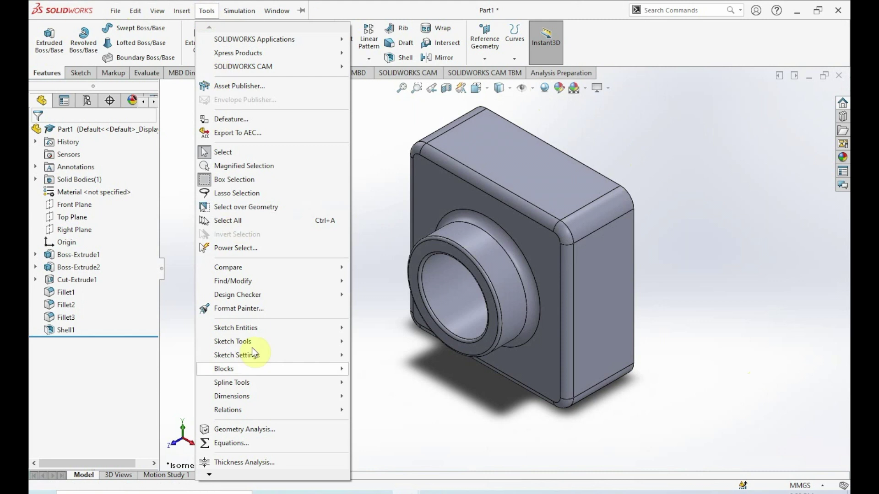
{"action": "left_click", "coordinate": [246, 474]}
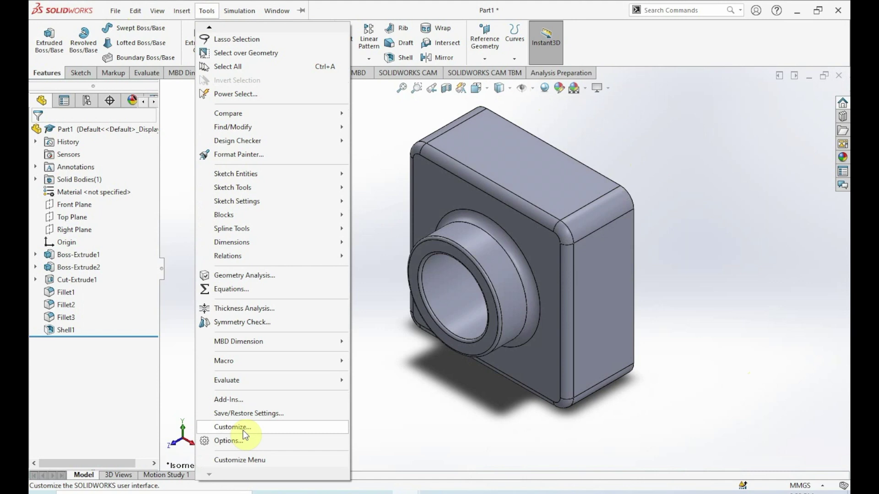
{"action": "left_click", "coordinate": [242, 431]}
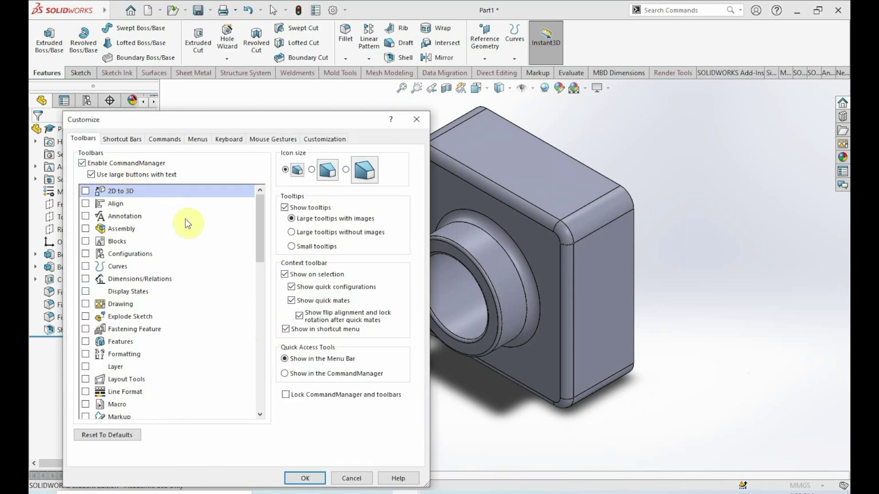
{"action": "left_click", "coordinate": [161, 142]}
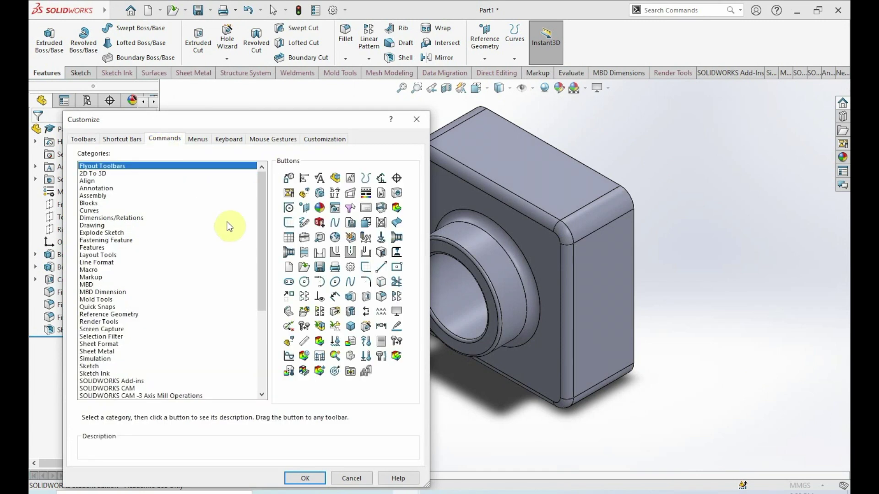
{"action": "left_click_drag", "start_coordinate": [259, 197], "coordinate": [259, 268]}
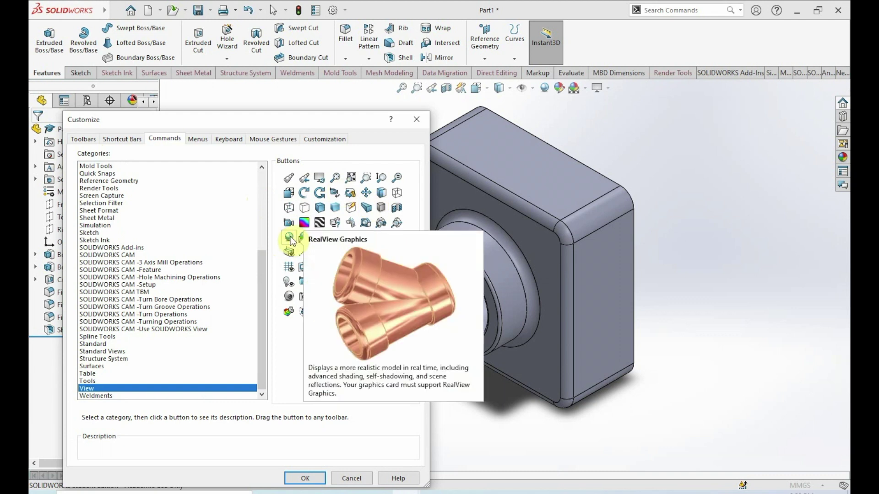
{"action": "left_click_drag", "start_coordinate": [284, 119], "coordinate": [235, 59]}
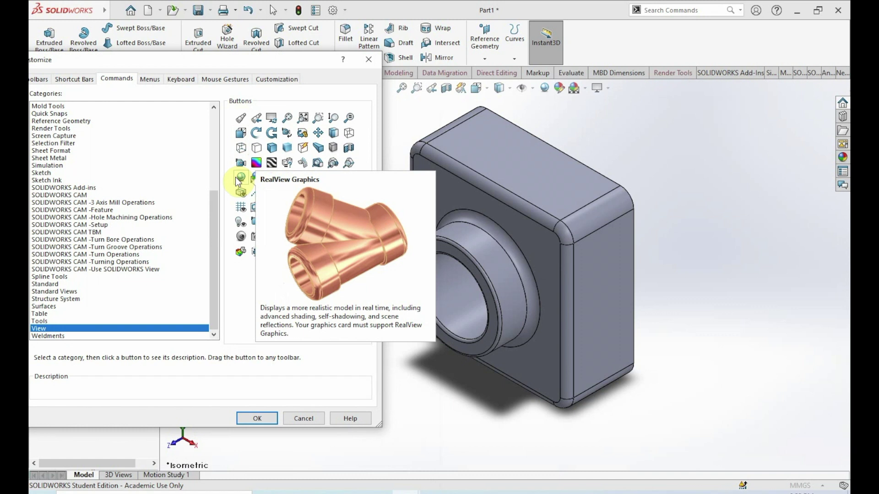
- Add a RealView Graphics command to the heads-up view controls, remove the duplicate again, and accept the customization
{"action": "left_click_drag", "start_coordinate": [235, 177], "coordinate": [543, 90]}
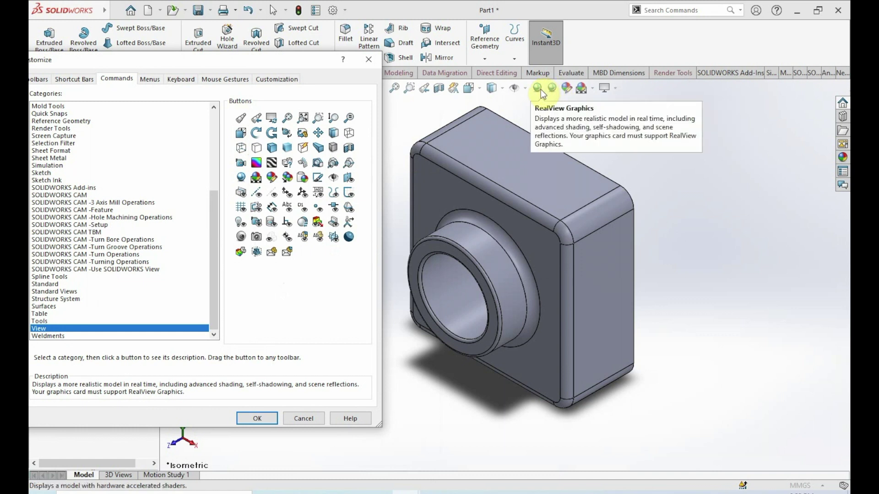
{"action": "right_click", "coordinate": [549, 93]}
{"action": "left_click", "coordinate": [550, 88]}
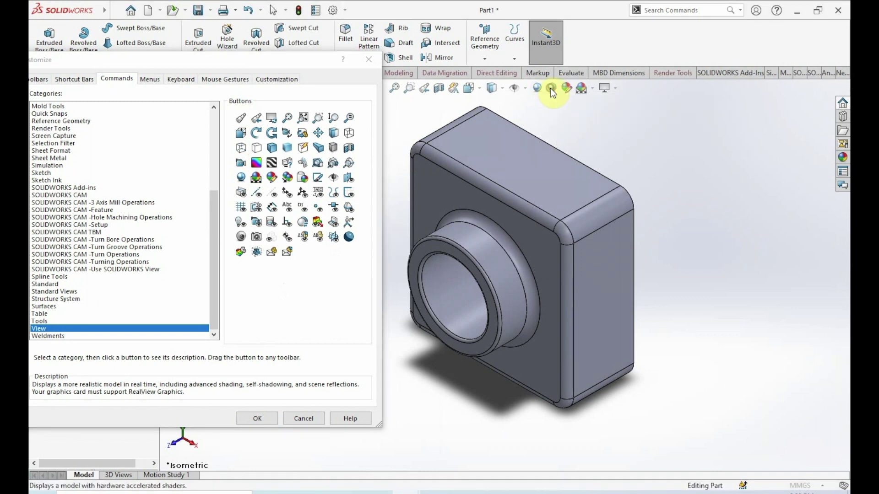
{"action": "left_click_drag", "start_coordinate": [276, 212], "coordinate": [237, 181]}
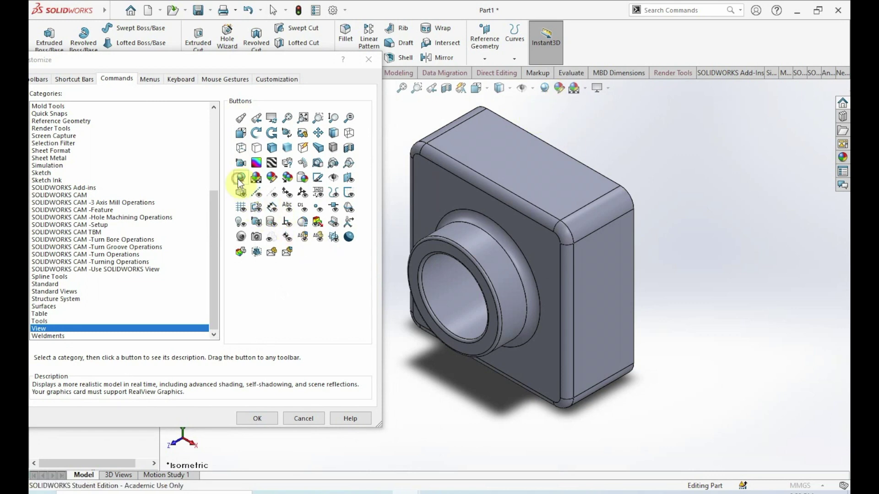
{"action": "left_click", "coordinate": [244, 422]}
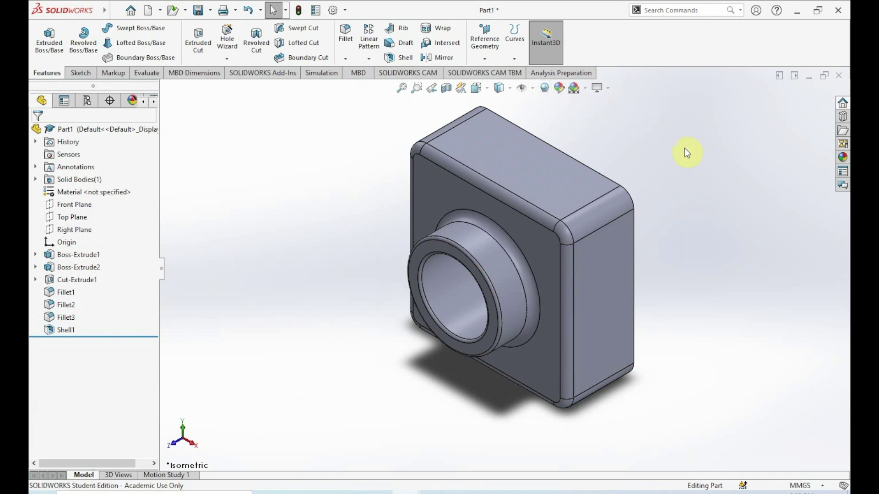
- Set the display style to Shaded without edges, restore the isometric view and turn on RealView Graphics
{"action": "left_click", "coordinate": [510, 90]}
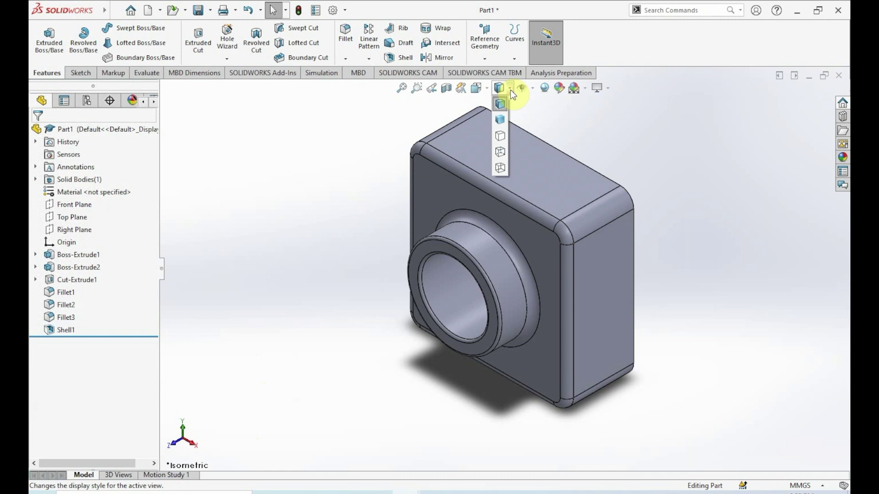
{"action": "left_click", "coordinate": [497, 122]}
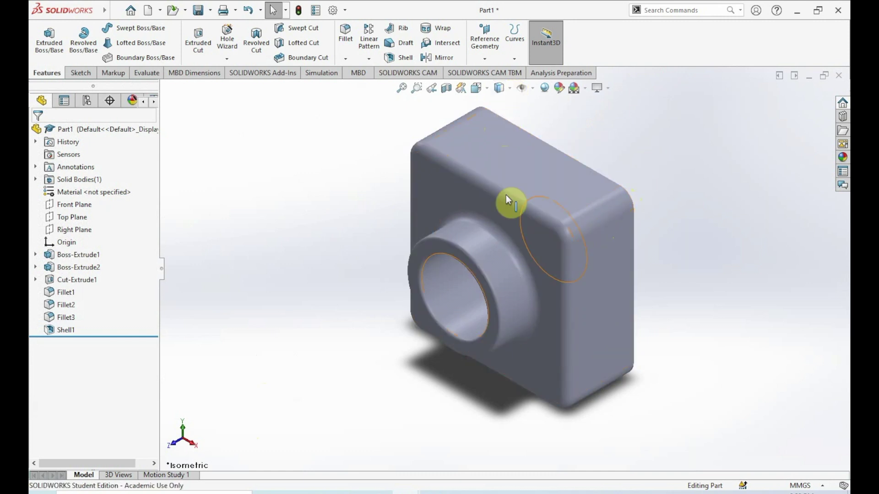
{"action": "middle_click_drag", "start_coordinate": [462, 253], "coordinate": [505, 291]}
{"action": "left_click", "coordinate": [476, 88]}
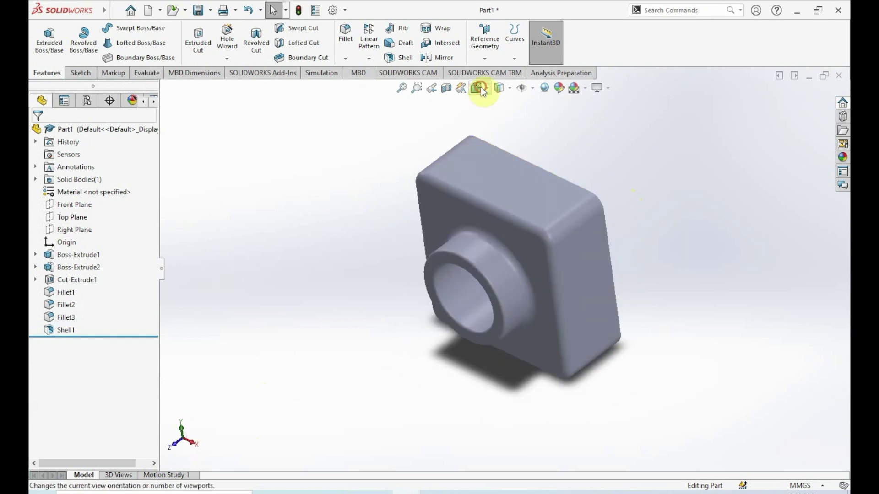
{"action": "left_click", "coordinate": [543, 119]}
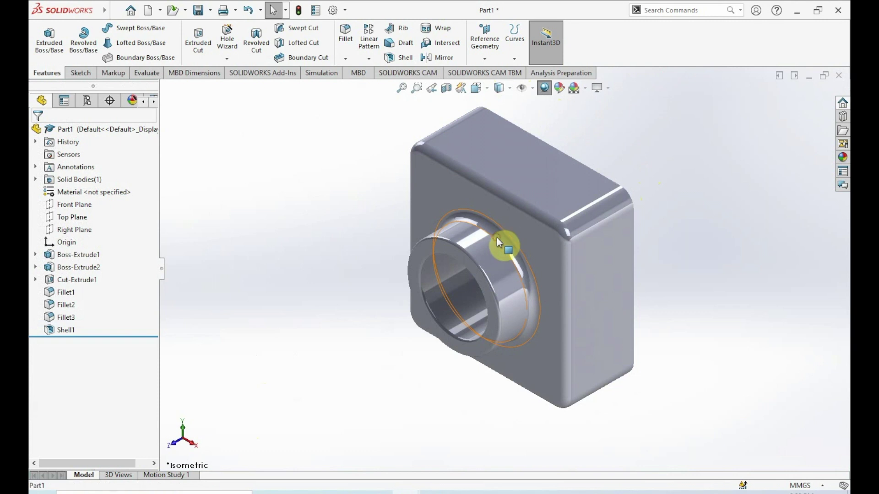
{"action": "left_click_drag", "start_coordinate": [513, 237], "coordinate": [691, 317]}
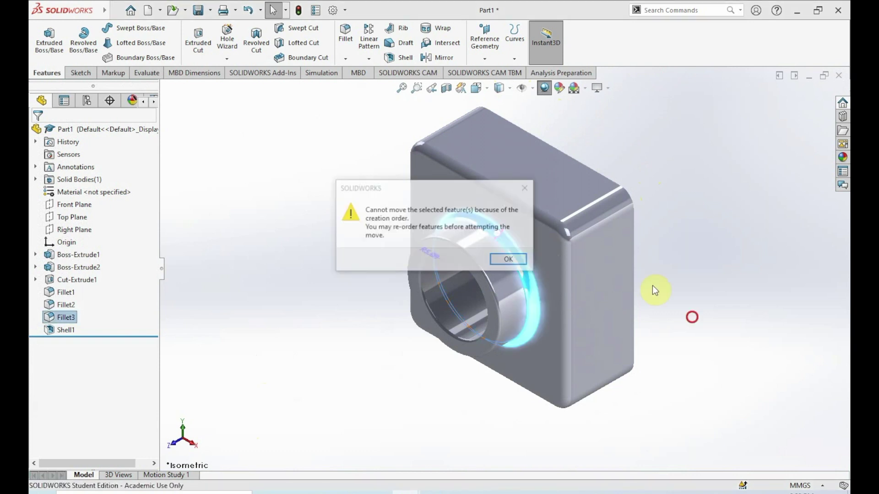
{"action": "left_click", "coordinate": [507, 259]}
{"action": "left_click", "coordinate": [694, 300]}
- Inspect the shaded part from another angle and return it to the isometric view
{"action": "middle_click_drag", "start_coordinate": [628, 285], "coordinate": [545, 366]}
{"action": "left_click", "coordinate": [488, 88]}
{"action": "left_click", "coordinate": [540, 121]}
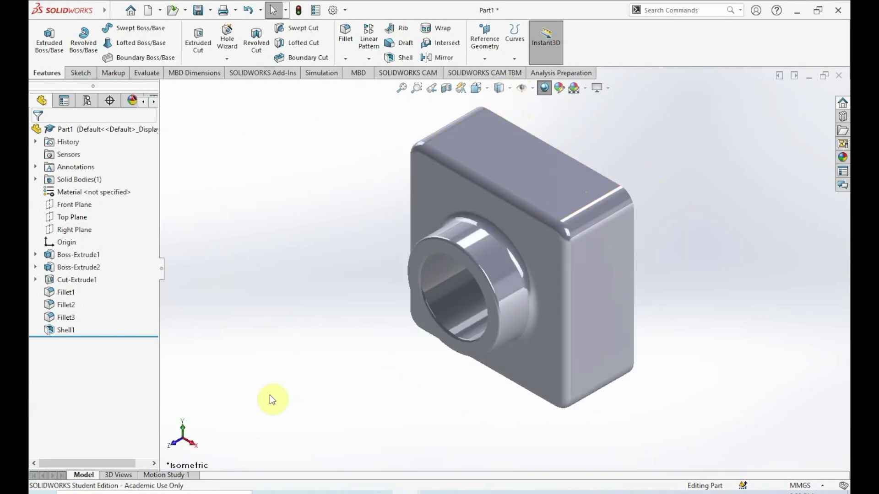
- Apply Chrome Stainless Steel from the Steel category of SOLIDWORKS Materials to the part and close the material library
{"action": "right_click", "coordinate": [101, 130]}
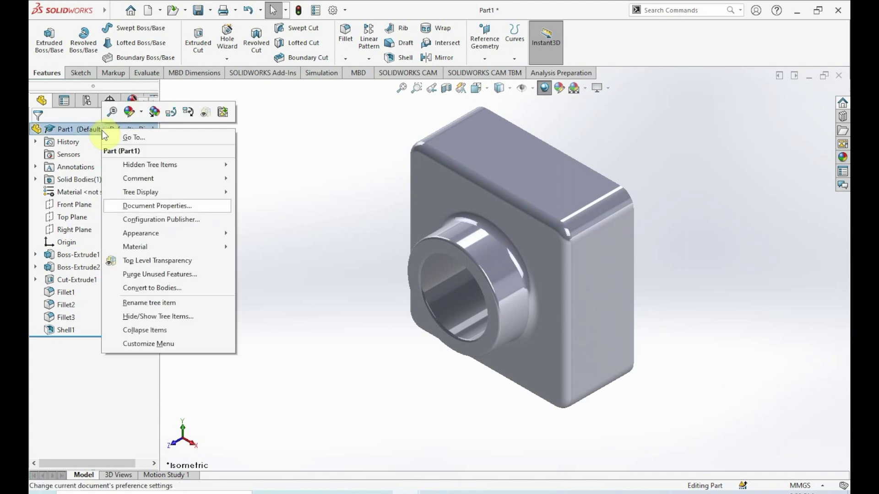
{"action": "mouse_move", "coordinate": [120, 246]}
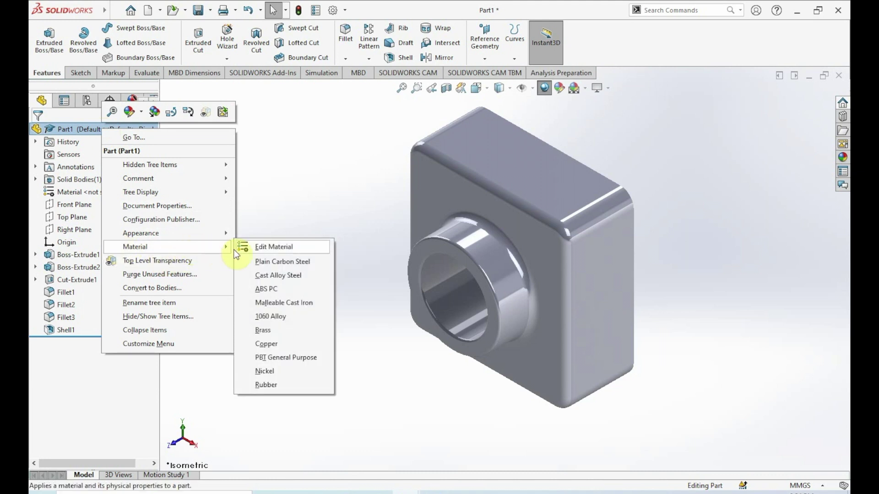
{"action": "left_click", "coordinate": [245, 247]}
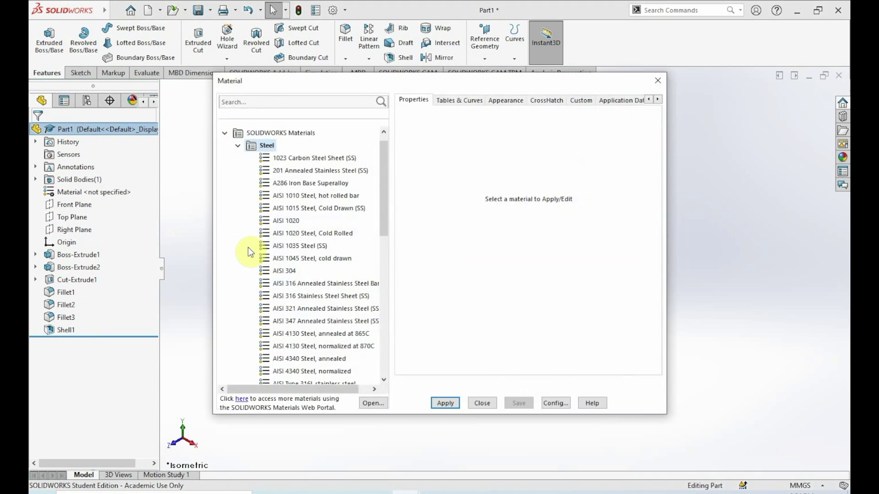
{"action": "left_click", "coordinate": [238, 145]}
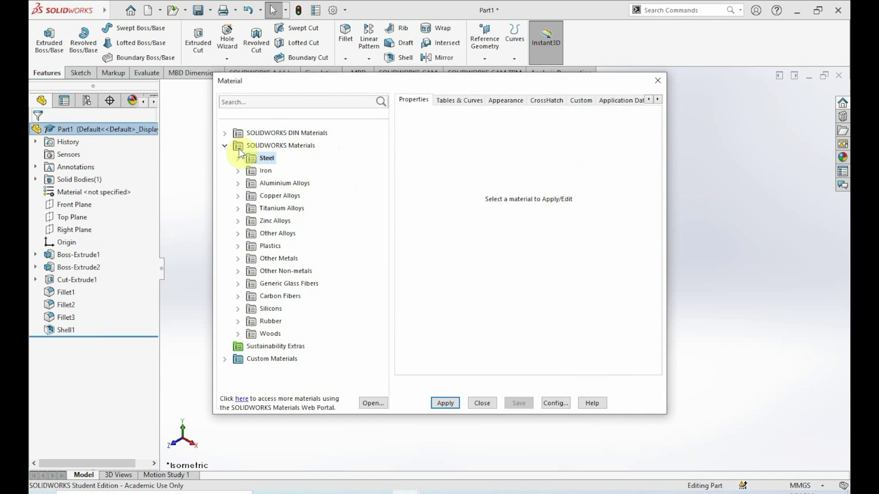
{"action": "left_click", "coordinate": [268, 159]}
{"action": "left_click", "coordinate": [235, 161]}
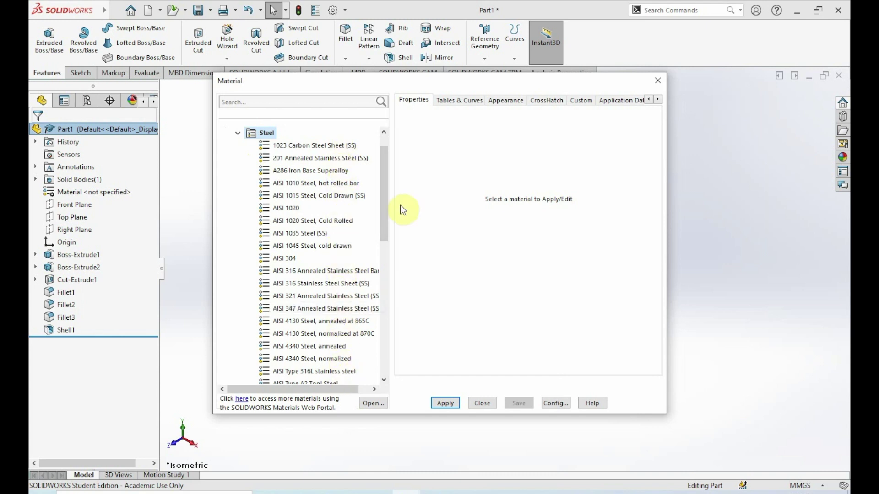
{"action": "left_click_drag", "start_coordinate": [383, 158], "coordinate": [385, 234]}
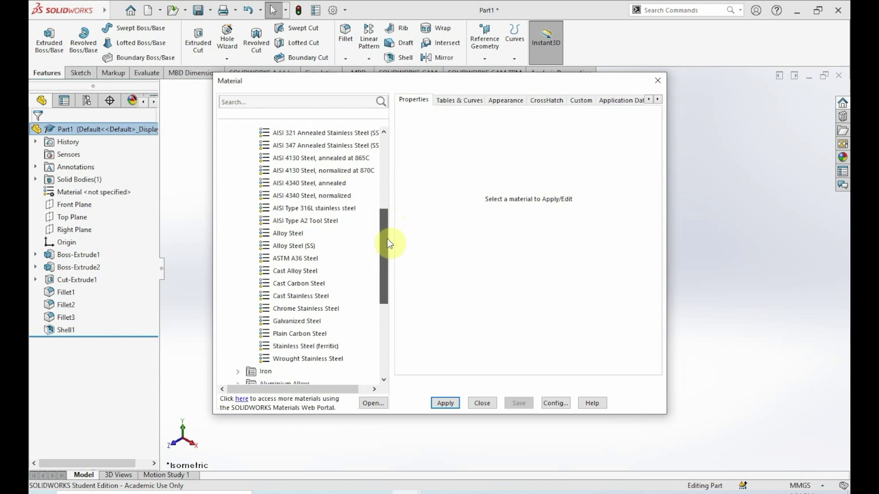
{"action": "left_click", "coordinate": [314, 310]}
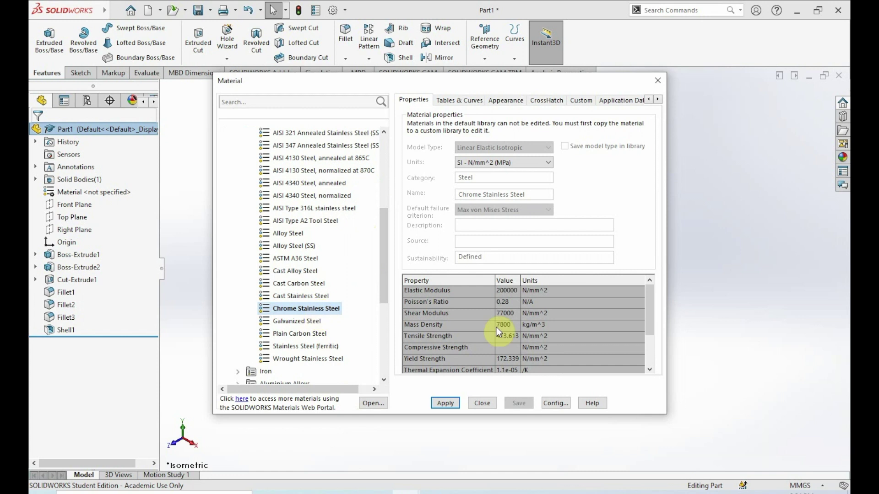
{"action": "mouse_move", "coordinate": [650, 304]}
{"action": "left_mouse_down"}
{"action": "mouse_move", "coordinate": [653, 339]}
{"action": "mouse_move", "coordinate": [654, 300]}
{"action": "left_mouse_up"}
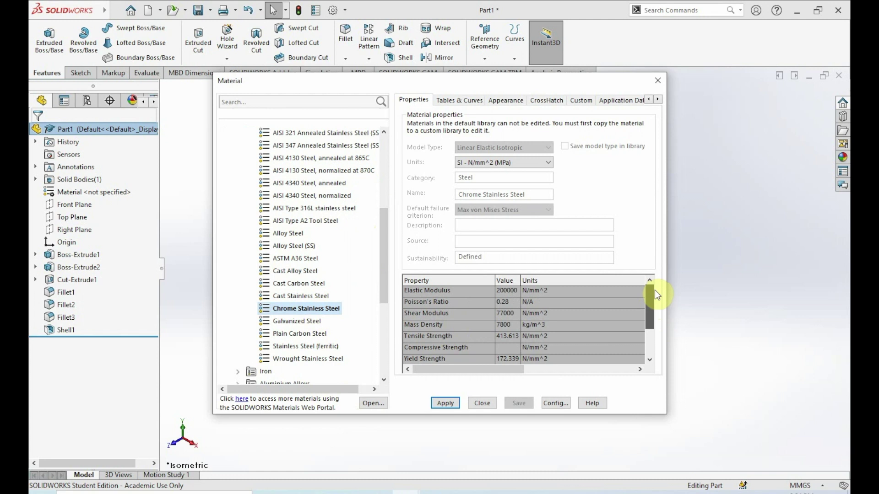
{"action": "mouse_move", "coordinate": [654, 290]}
{"action": "left_mouse_down"}
{"action": "mouse_move", "coordinate": [655, 334]}
{"action": "mouse_move", "coordinate": [650, 281]}
{"action": "left_mouse_up"}
{"action": "left_click", "coordinate": [437, 400]}
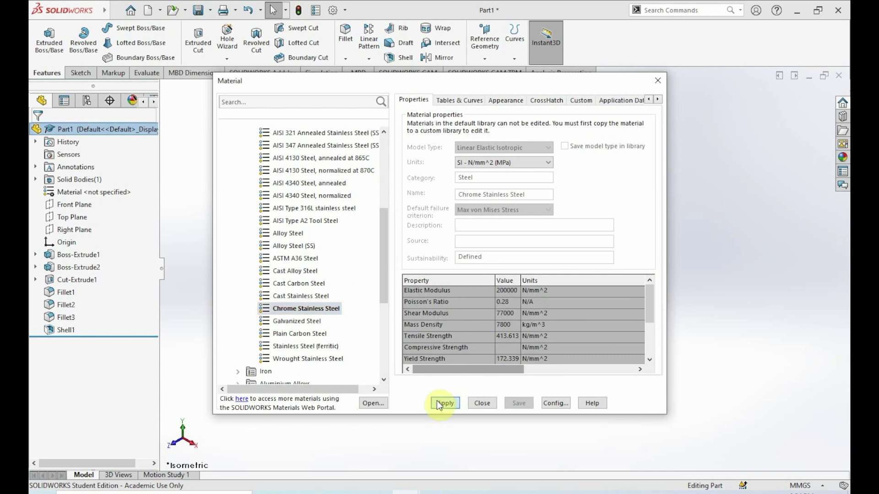
{"action": "left_click", "coordinate": [475, 402]}
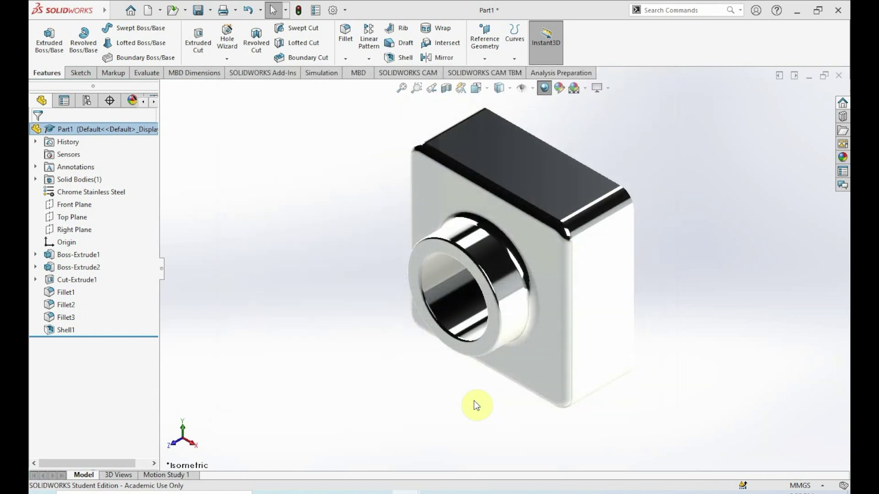
- Examine the chrome-finished part from several sides, including its hollow back, and restore the isometric view
{"action": "key", "text": "z"}
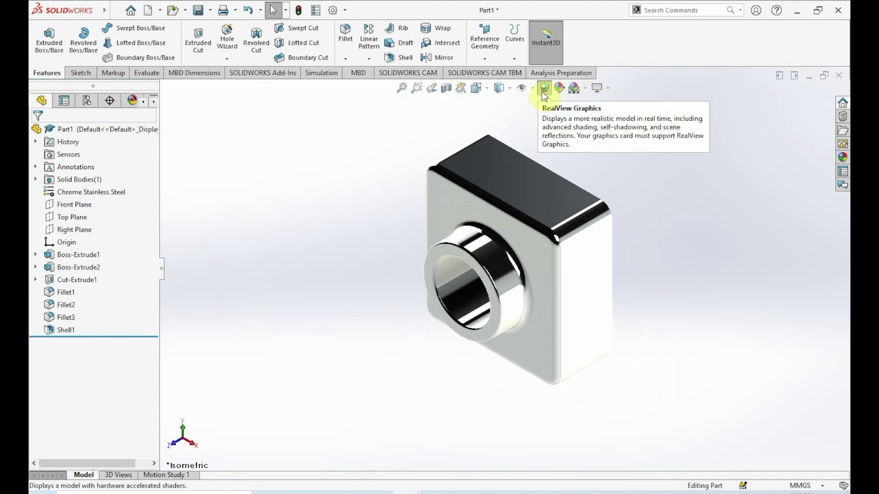
{"action": "middle_click_drag", "start_coordinate": [641, 365], "coordinate": [749, 349]}
{"action": "middle_click_drag", "start_coordinate": [366, 247], "coordinate": [310, 342]}
{"action": "middle_click_drag", "start_coordinate": [641, 275], "coordinate": [598, 341]}
{"action": "left_click", "coordinate": [841, 427]}
{"action": "middle_click_drag", "start_coordinate": [837, 425], "coordinate": [463, 141]}
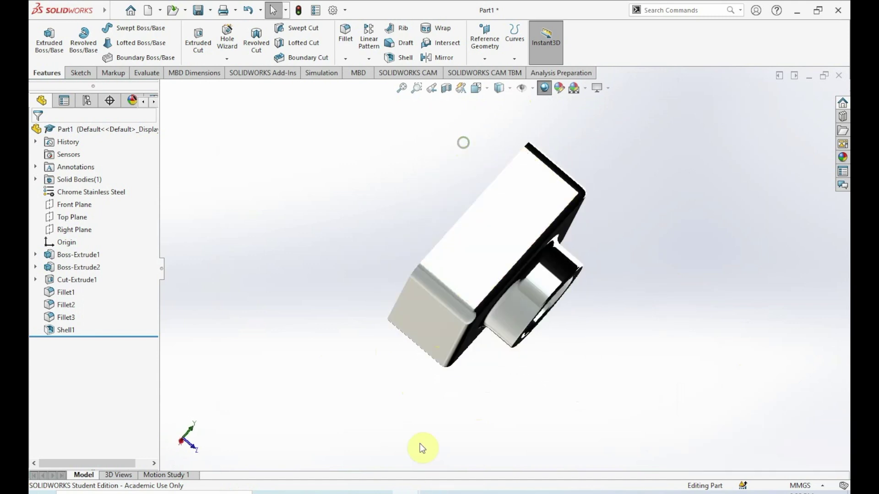
{"action": "right_click", "coordinate": [416, 493]}
{"action": "left_click", "coordinate": [582, 426]}
{"action": "middle_click_drag", "start_coordinate": [583, 448], "coordinate": [345, 265]}
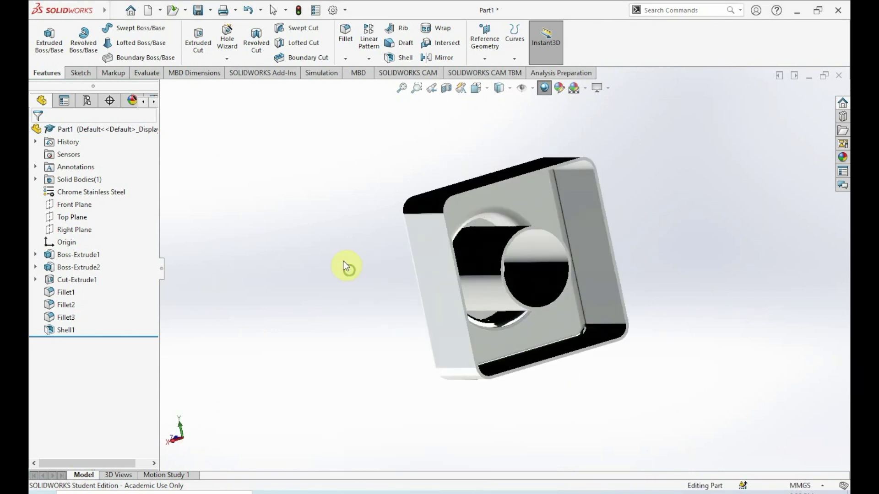
{"action": "middle_click_drag", "start_coordinate": [615, 224], "coordinate": [431, 398]}
{"action": "left_click", "coordinate": [486, 91]}
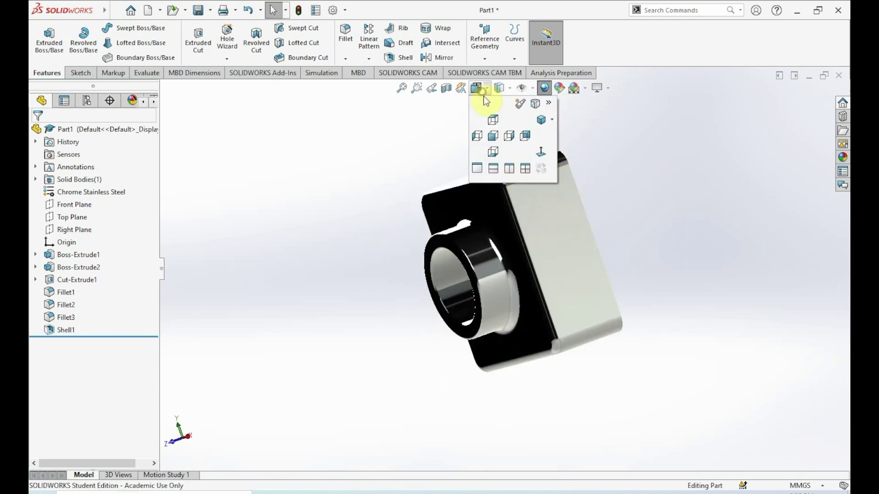
{"action": "left_click", "coordinate": [541, 122]}
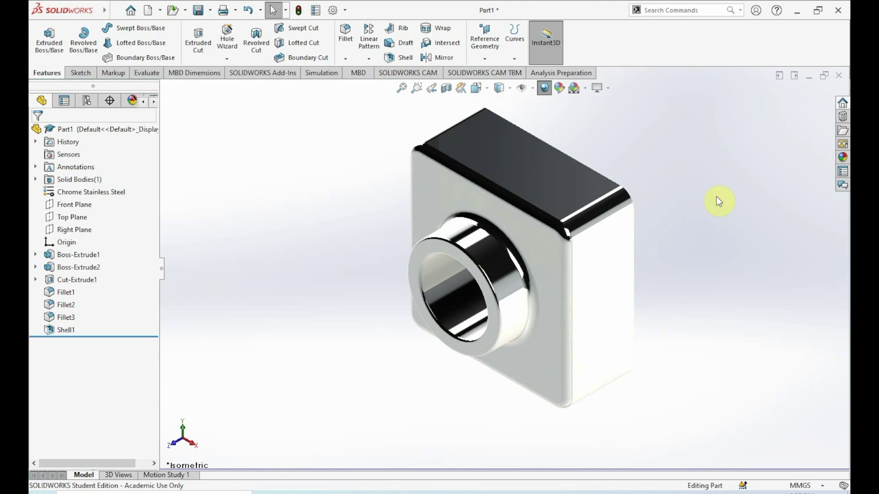